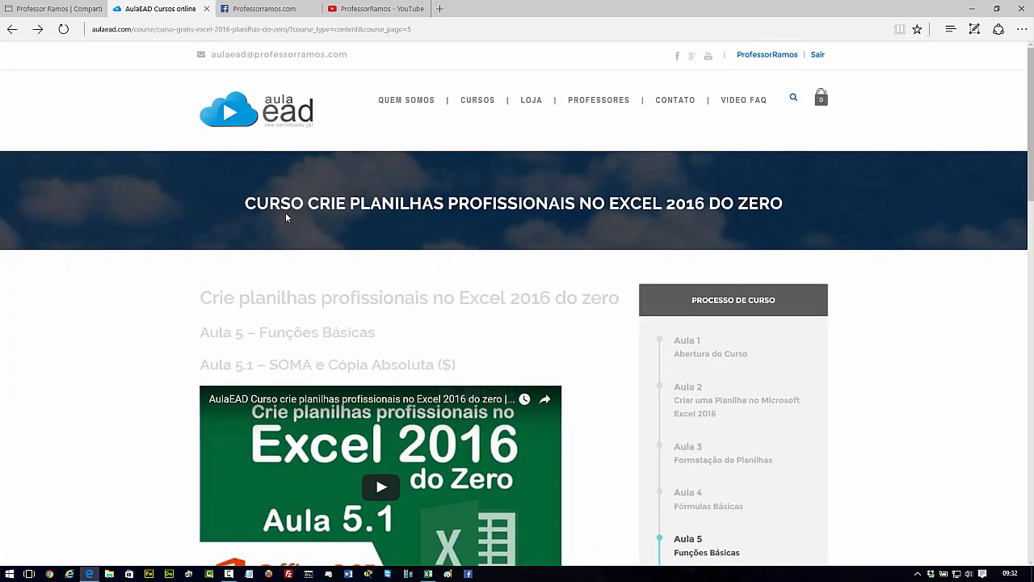
# Step: Review the Aula 5 course page, including its lesson video, exercise sheets and the answer-workbook download link
pyautogui.scroll(-3, 394, 224)
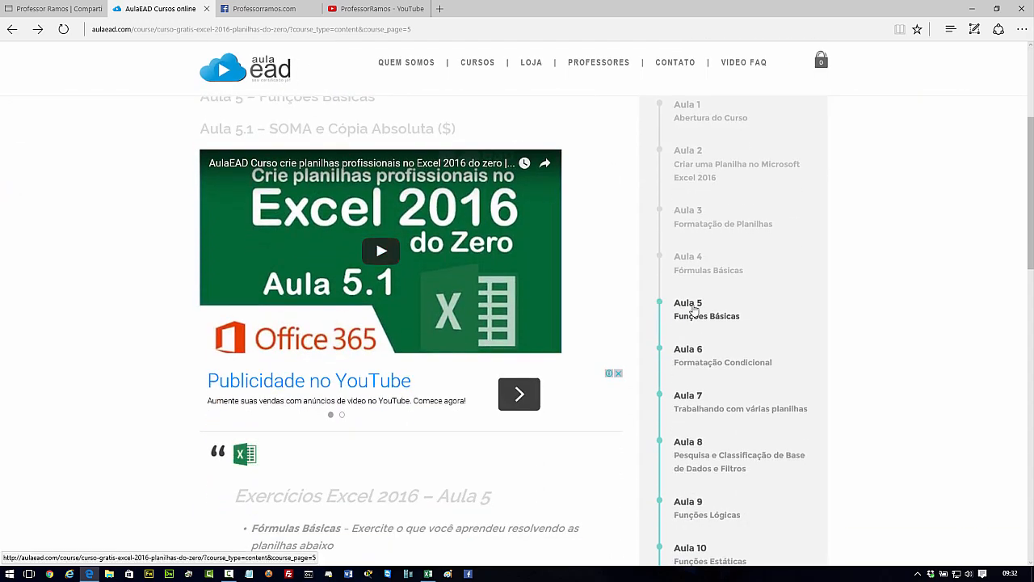
pyautogui.scroll(1, 695, 313)
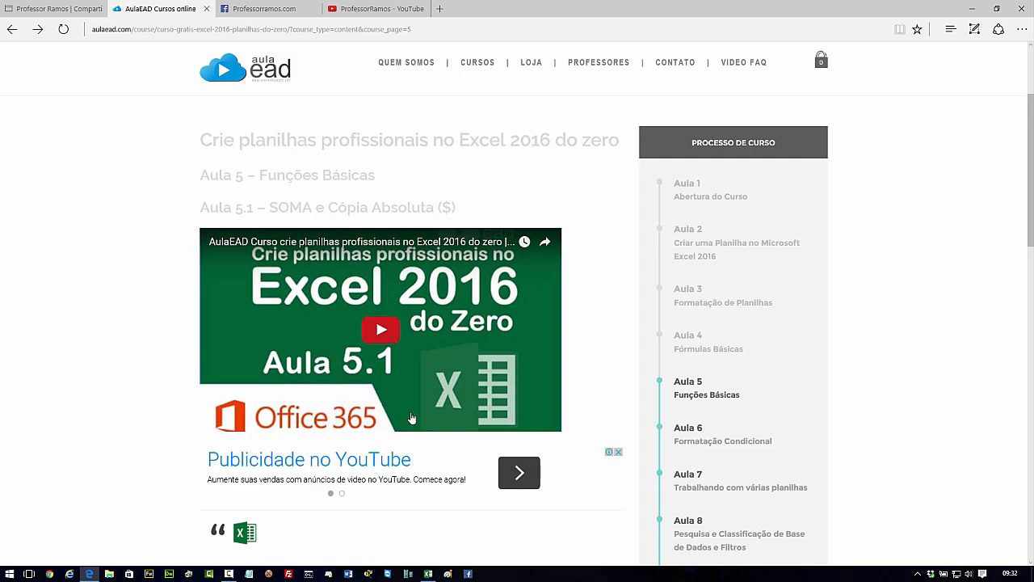
pyautogui.scroll(-4, 380, 392)
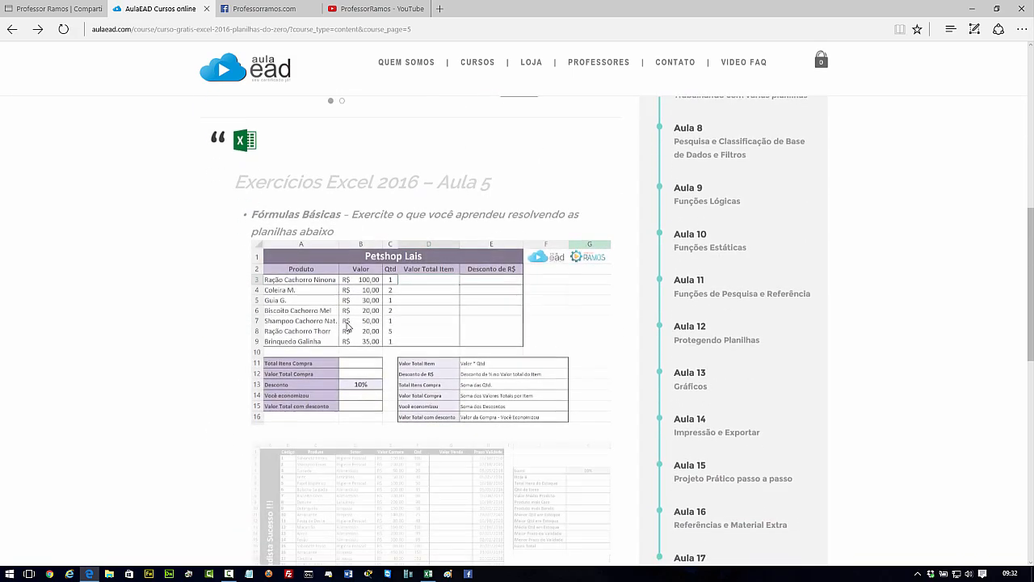
pyautogui.scroll(-5, 434, 382)
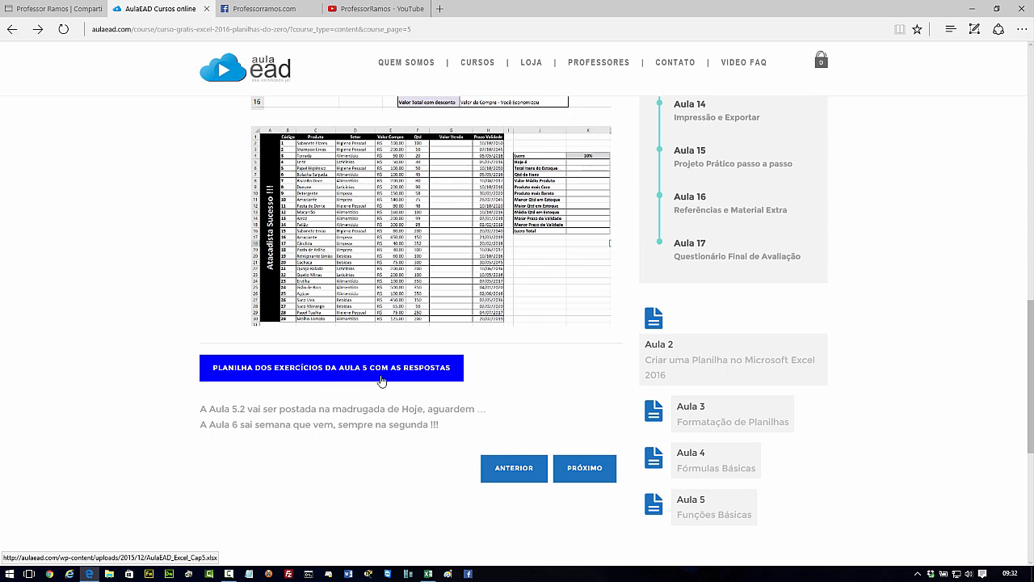
pyautogui.scroll(5, 382, 381)
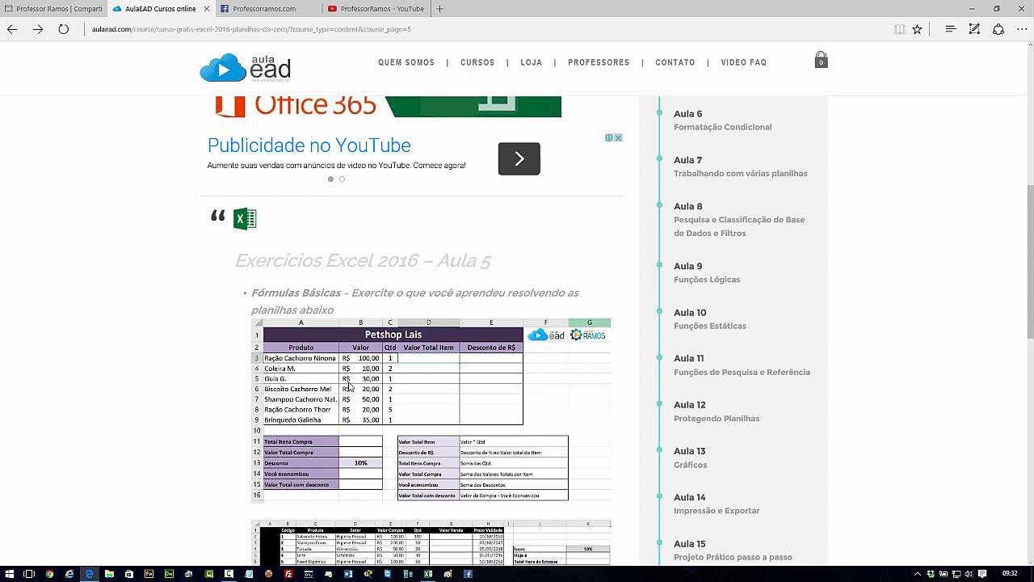
pyautogui.scroll(6, 349, 386)
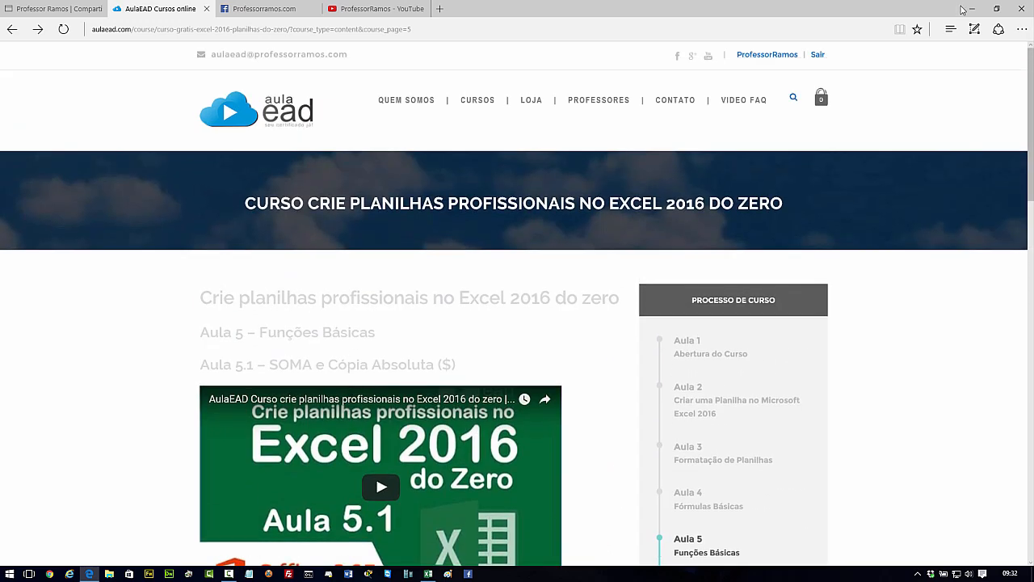
# Step: Switch to the AulaEAD_Excel_Cap5.xlsx workbook in Excel and look through its exercise sheets from Loja Lais to Funções Exemplos Resposta
pyautogui.click(972, 9)
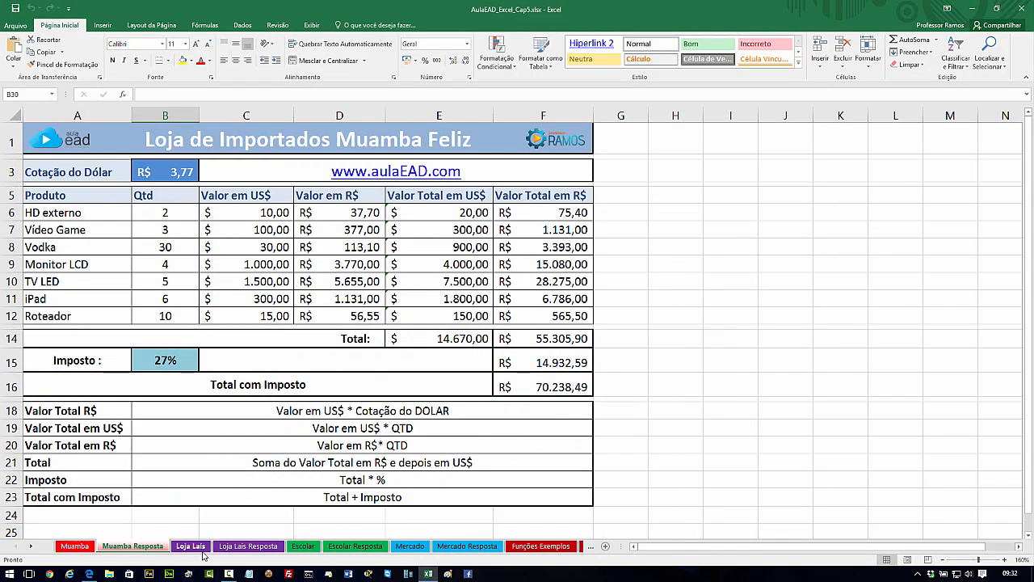
pyautogui.click(201, 549)
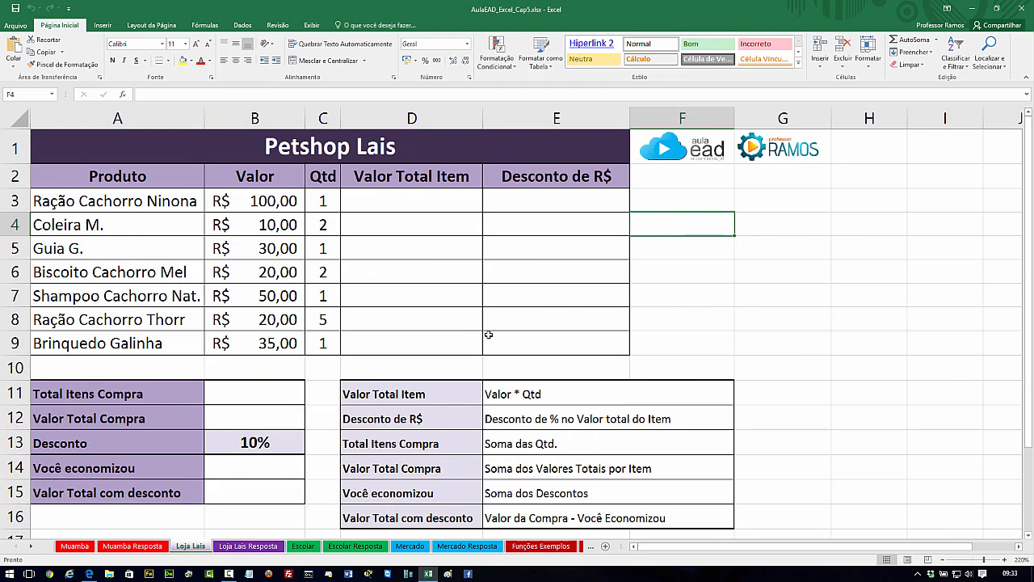
pyautogui.click(248, 546)
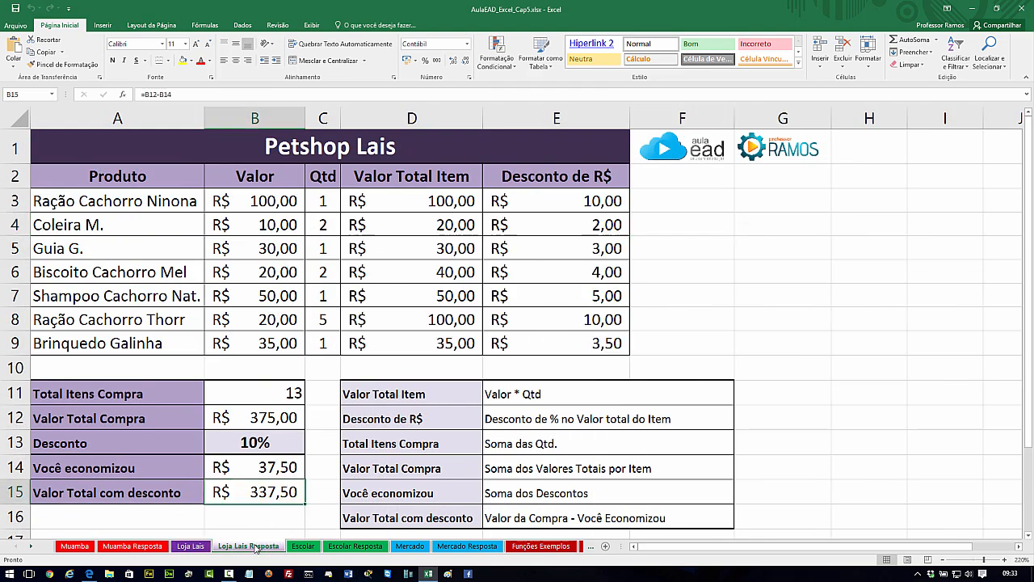
pyautogui.click(303, 547)
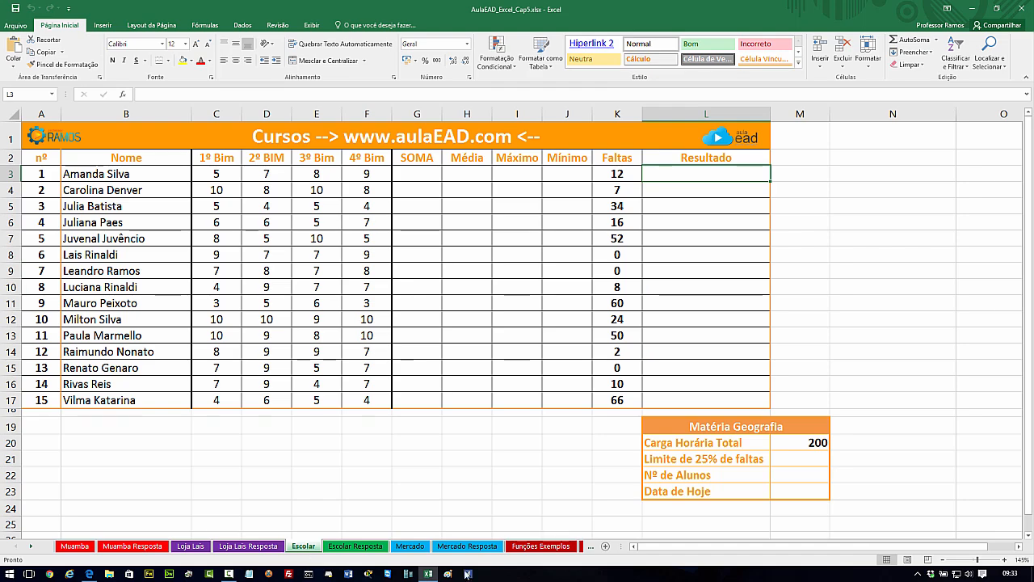
pyautogui.click(409, 546)
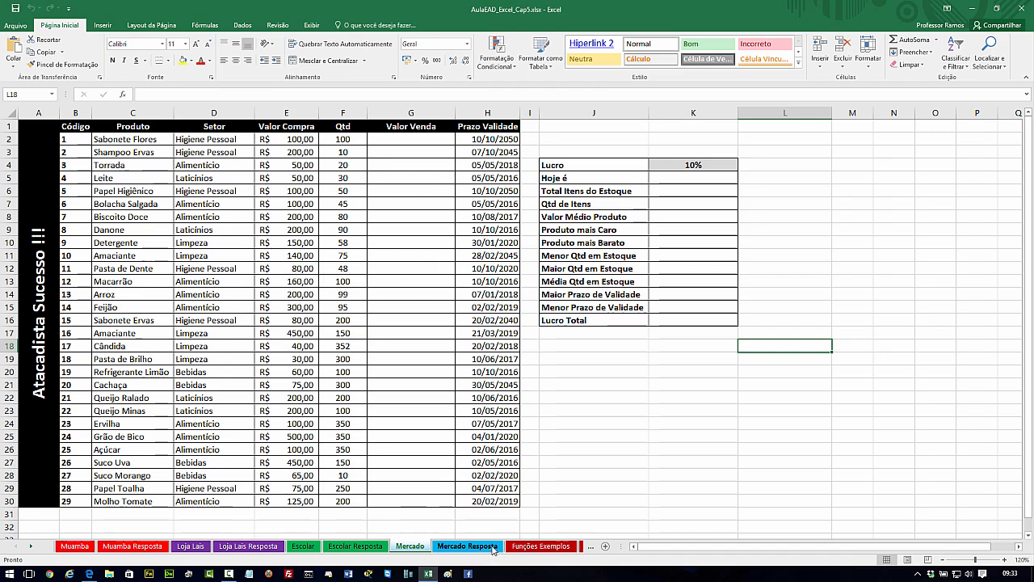
pyautogui.click(533, 552)
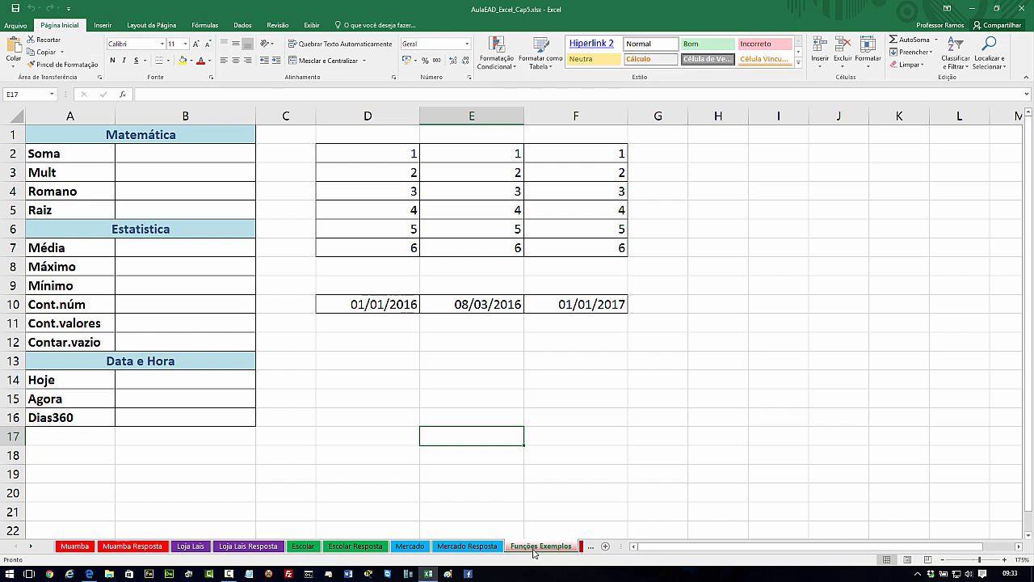
pyautogui.click(581, 547)
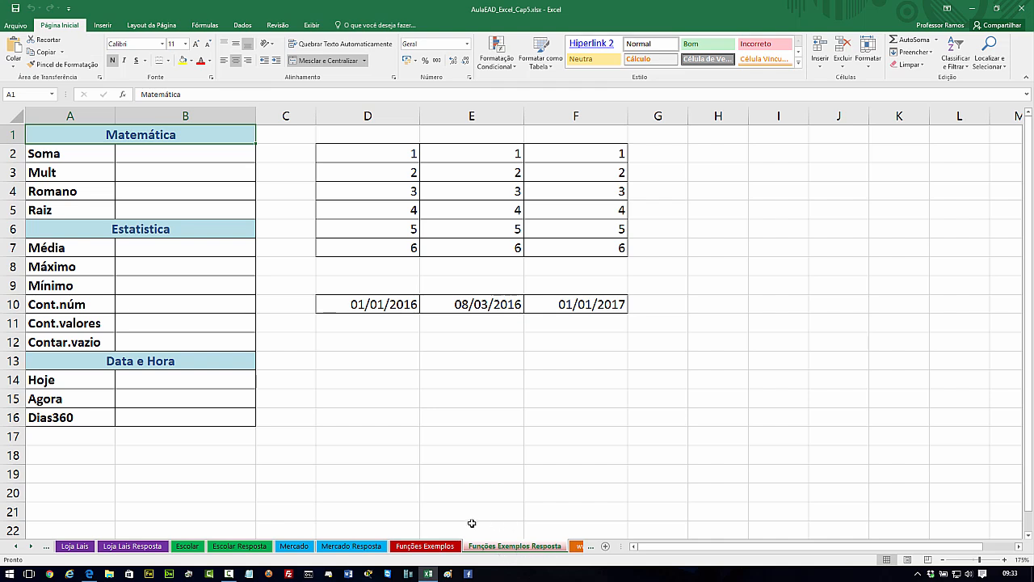
pyautogui.click(427, 547)
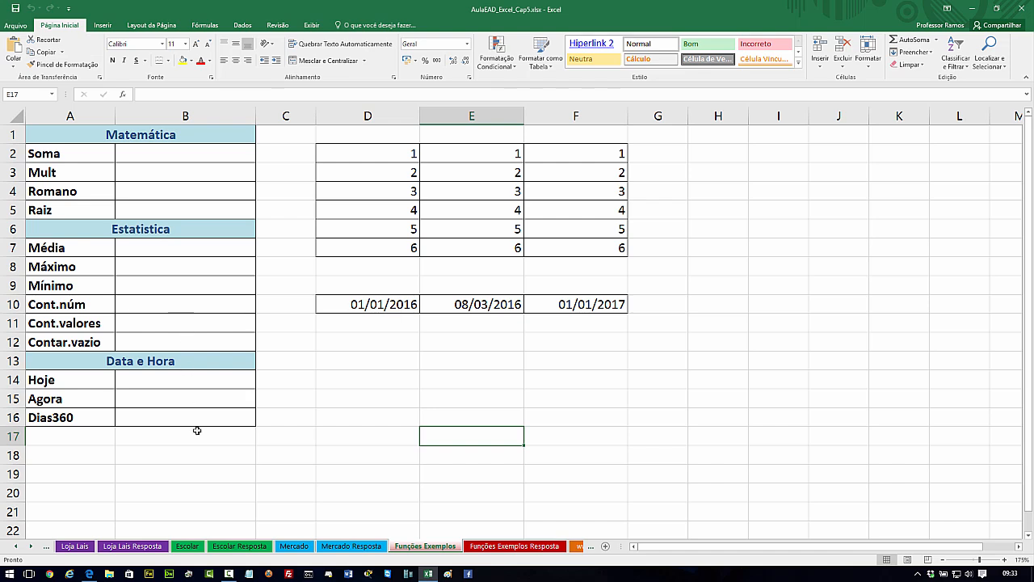
pyautogui.click(496, 549)
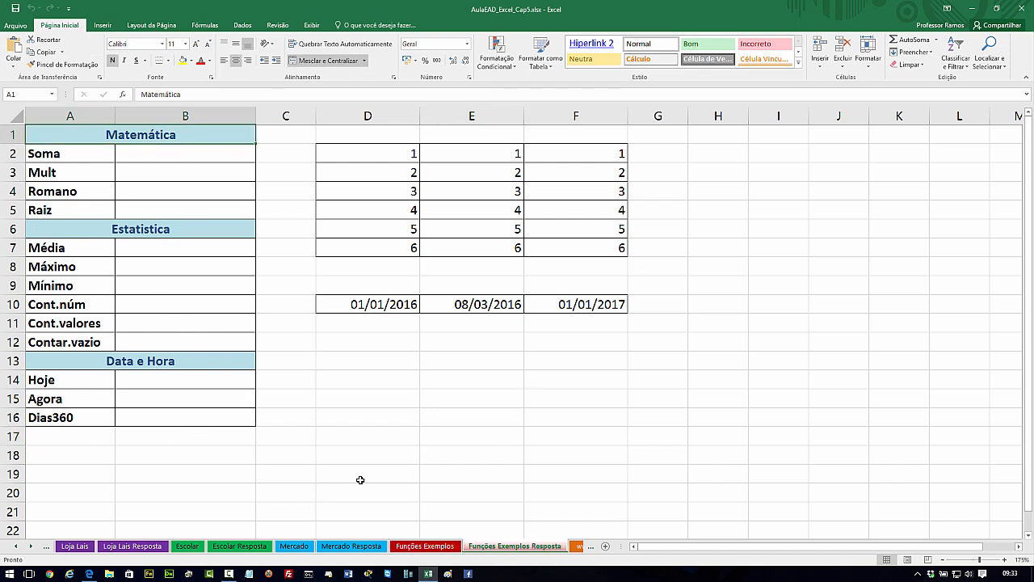
# Step: Enter a SOMA formula in cell B2 that adds the separate cells D2, F2, D7 and F7
pyautogui.click(160, 153)
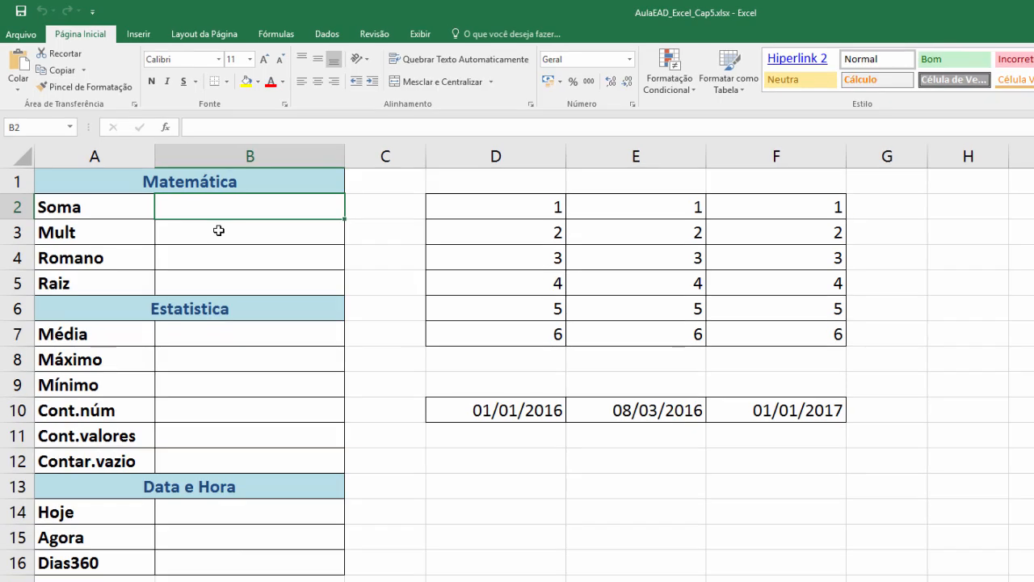
pyautogui.write('=soma')
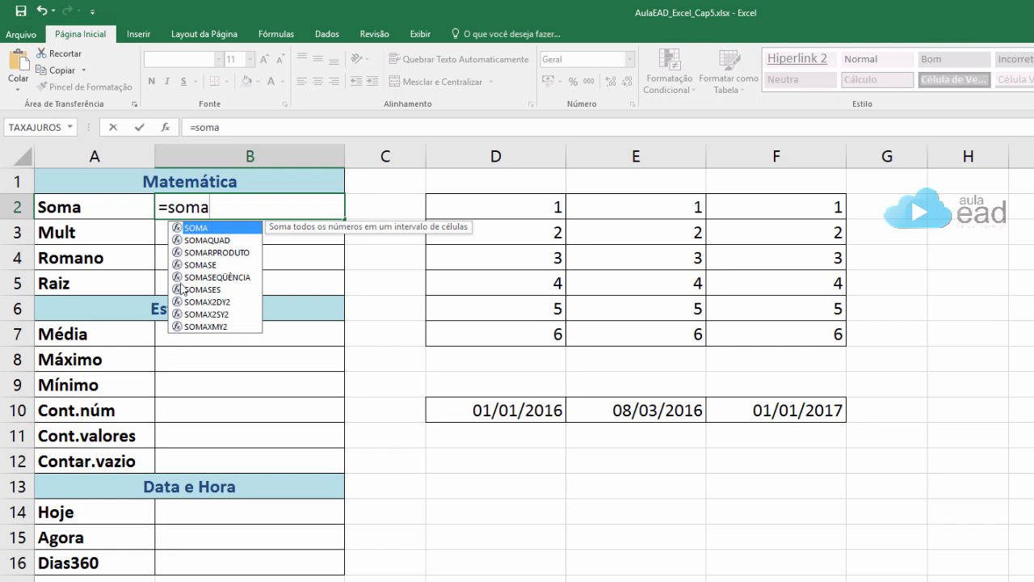
pyautogui.doubleClick(189, 229)
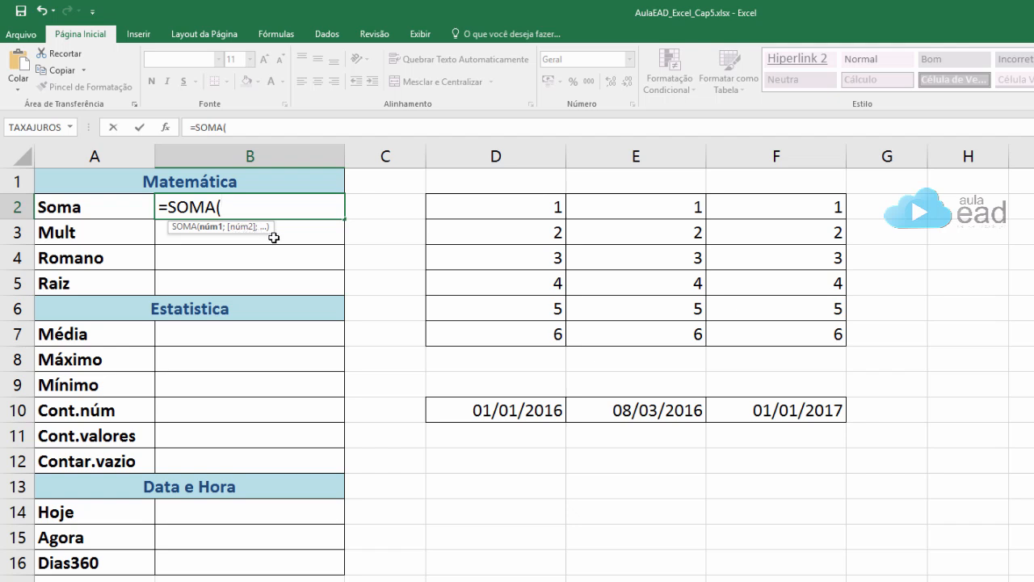
pyautogui.click(497, 208)
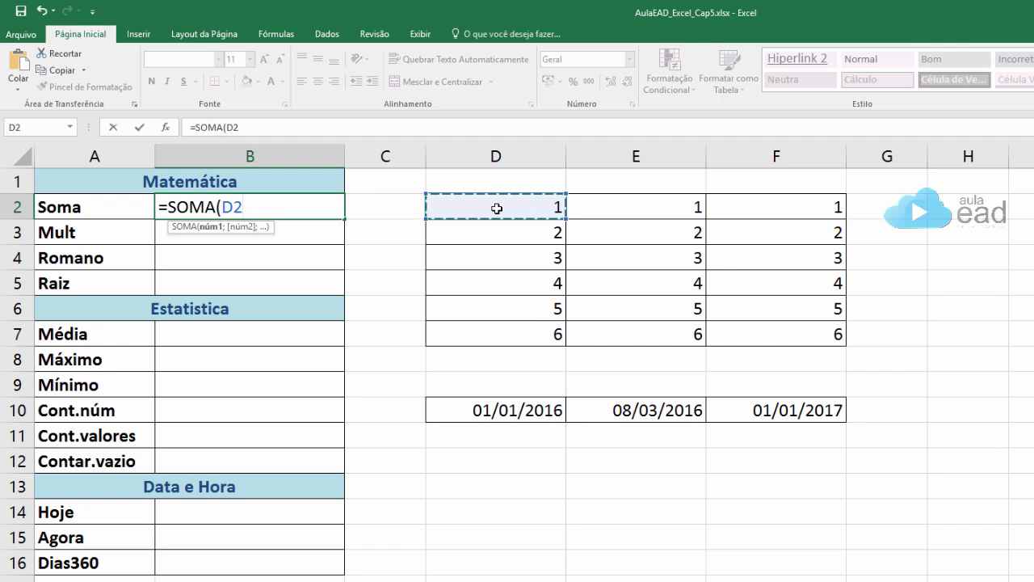
pyautogui.write(';')
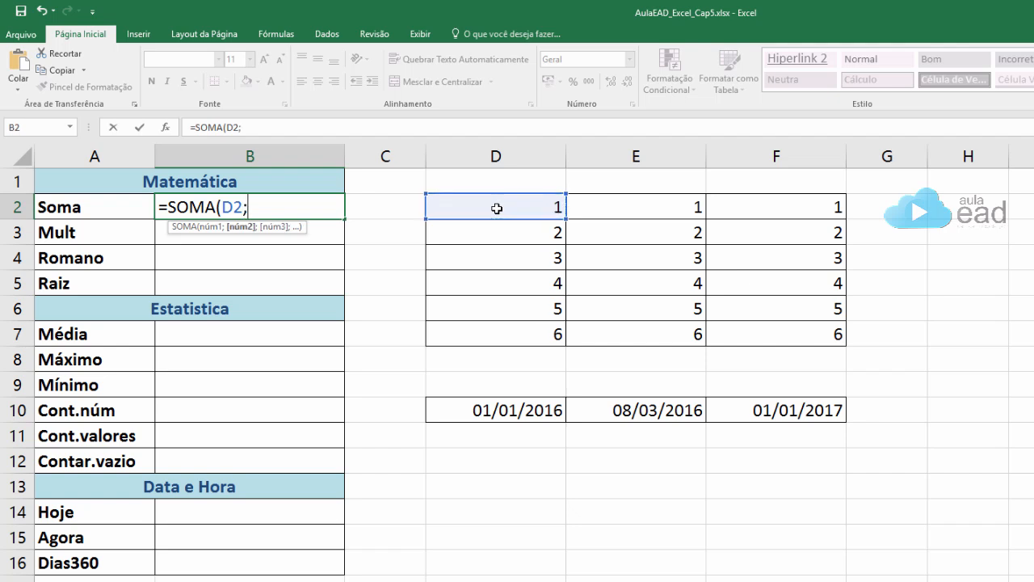
pyautogui.click(799, 209)
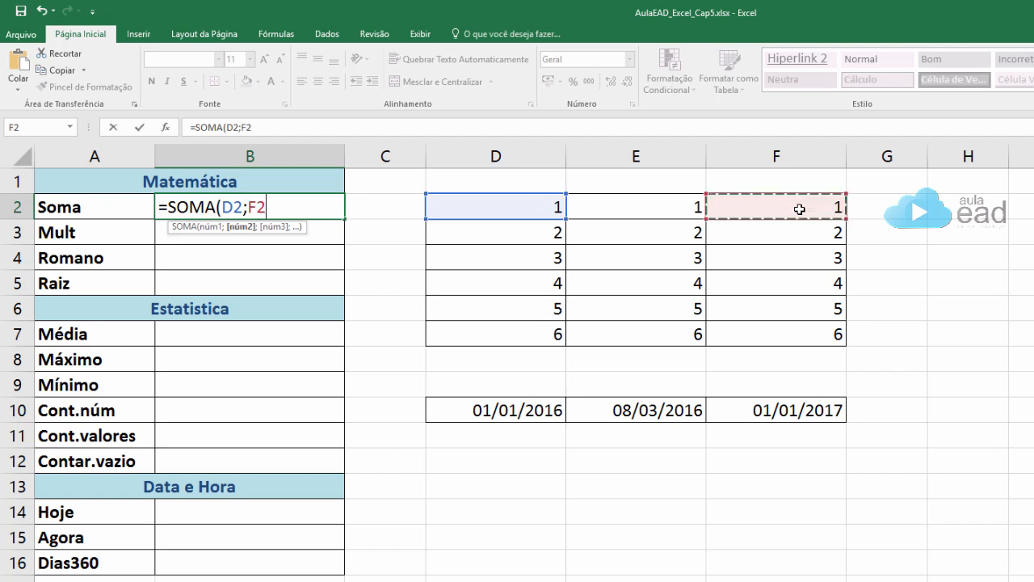
pyautogui.write(';')
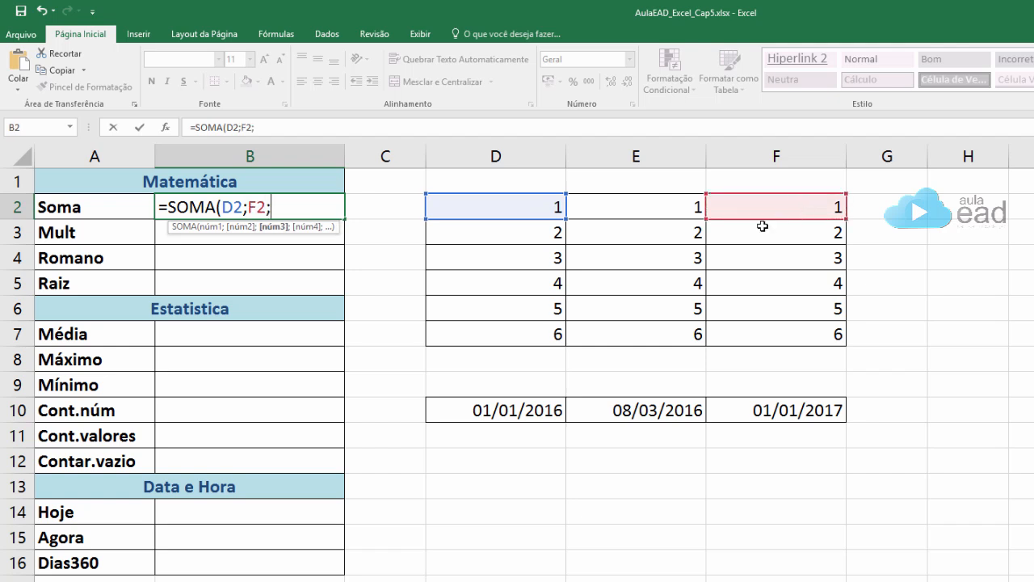
pyautogui.click(489, 336)
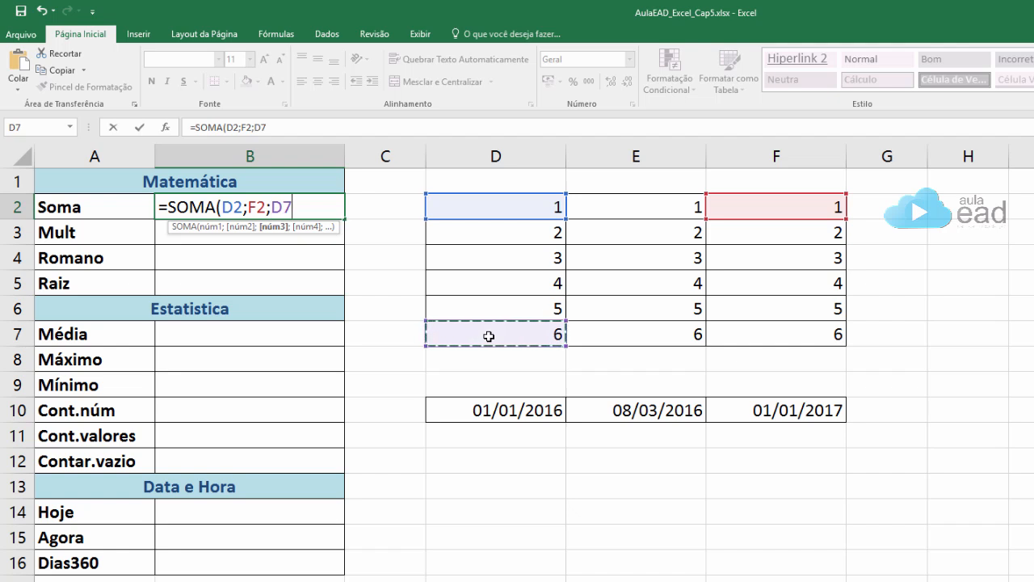
pyautogui.write(';')
pyautogui.click(822, 335)
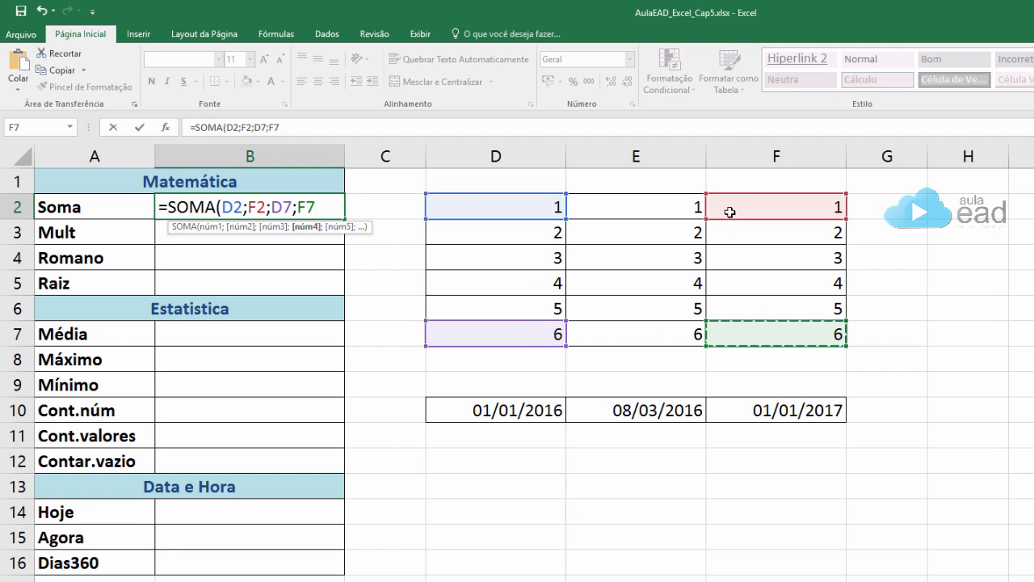
pyautogui.press('Return')
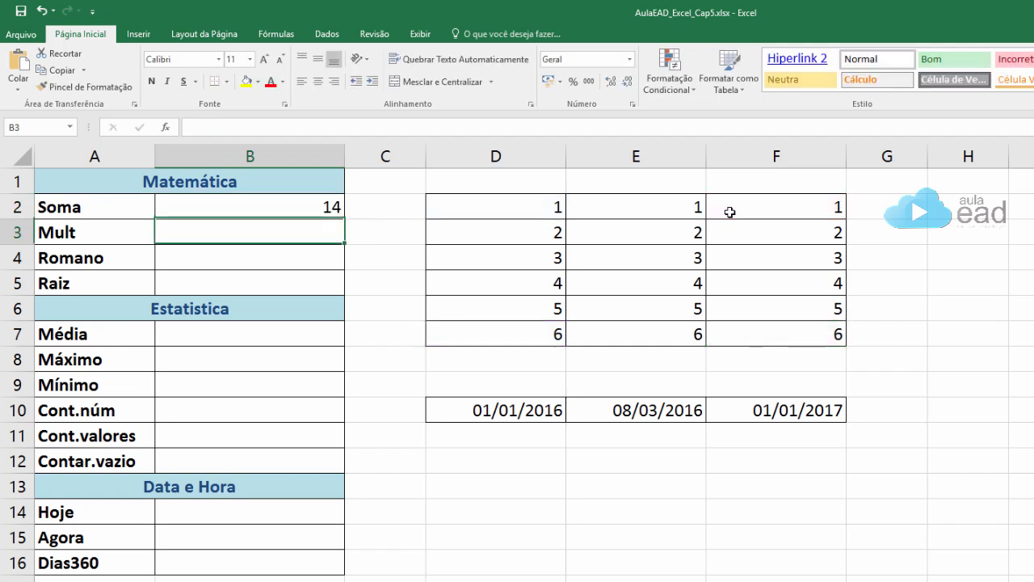
# Step: Replace the individual cells in B2's SOMA formula with the range D2:D7
pyautogui.click(321, 210)
pyautogui.doubleClick(321, 210)
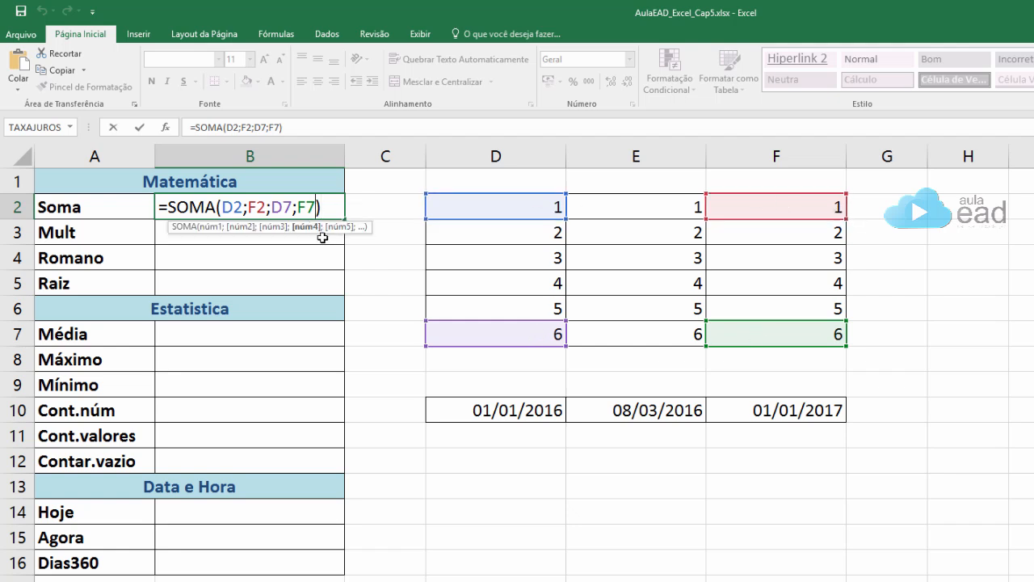
pyautogui.press('BackSpace')
pyautogui.press('BackSpace')
pyautogui.press('BackSpace')
pyautogui.press('BackSpace')
pyautogui.press('BackSpace')
pyautogui.press('BackSpace')
pyautogui.press('BackSpace')
pyautogui.press('BackSpace')
pyautogui.press('BackSpace')
pyautogui.press('BackSpace')
pyautogui.press('BackSpace')
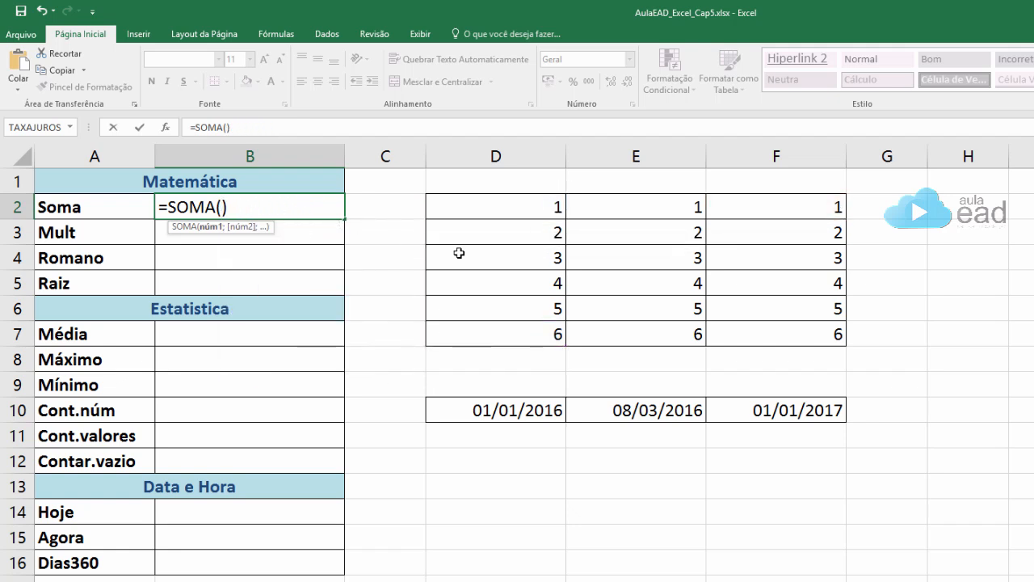
pyautogui.click(535, 212)
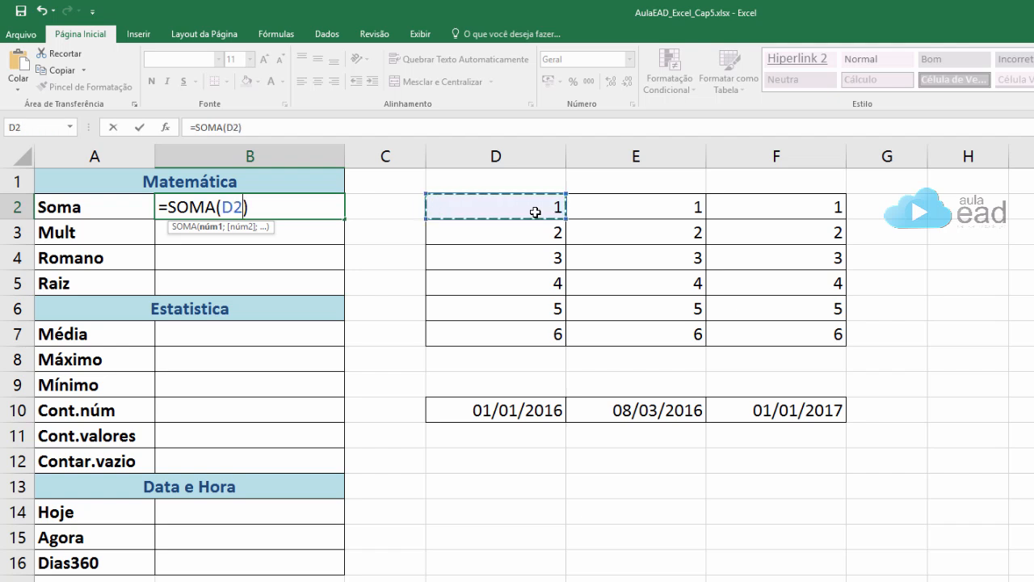
pyautogui.moveTo(536, 212); pyautogui.dragTo(560, 330)
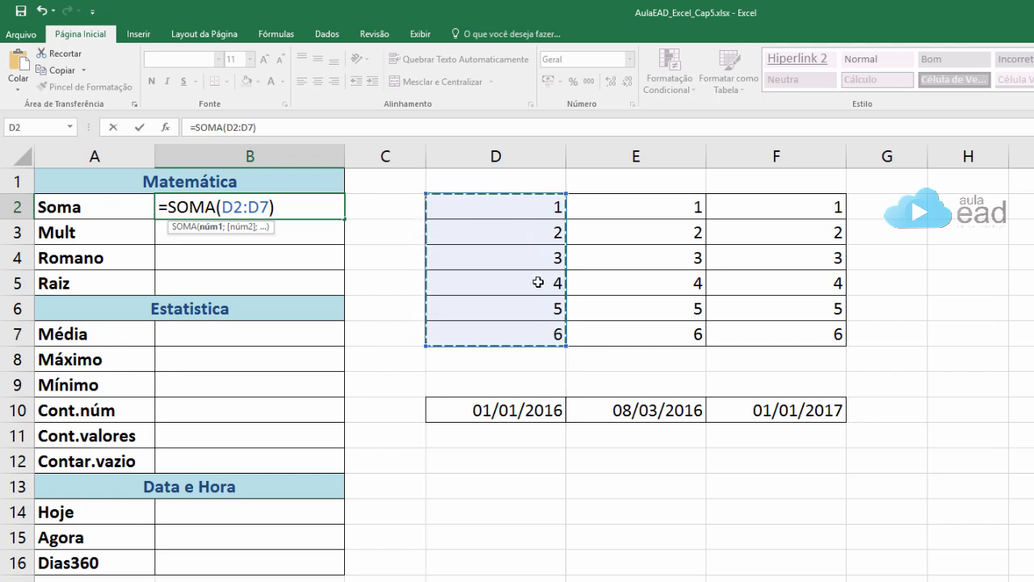
pyautogui.press('Return')
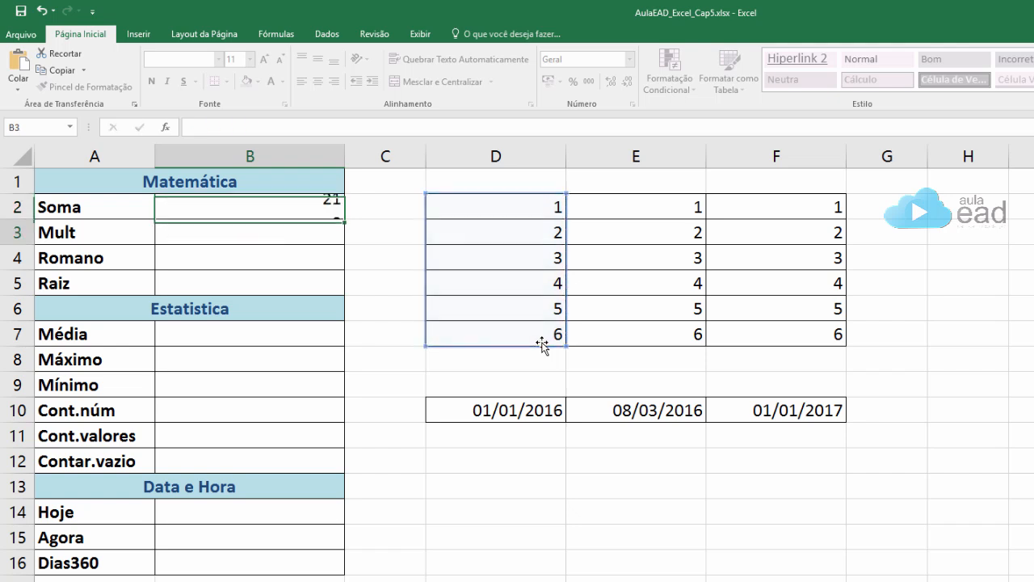
# Step: Change the range in B2's SOMA formula to D2:F7 so it adds the whole number table
pyautogui.doubleClick(326, 203)
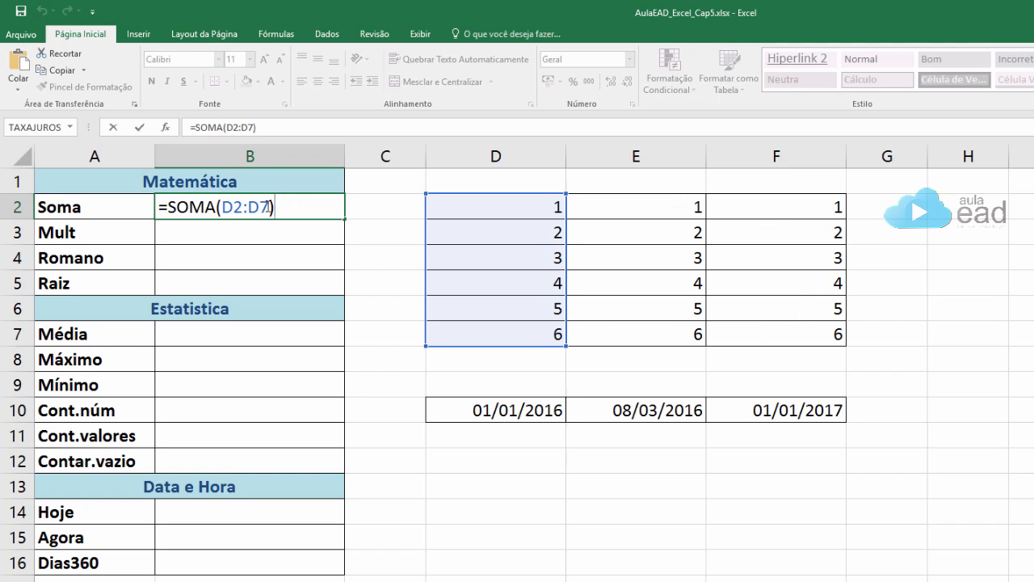
pyautogui.moveTo(269, 207); pyautogui.dragTo(222, 208)
pyautogui.press('BackSpace')
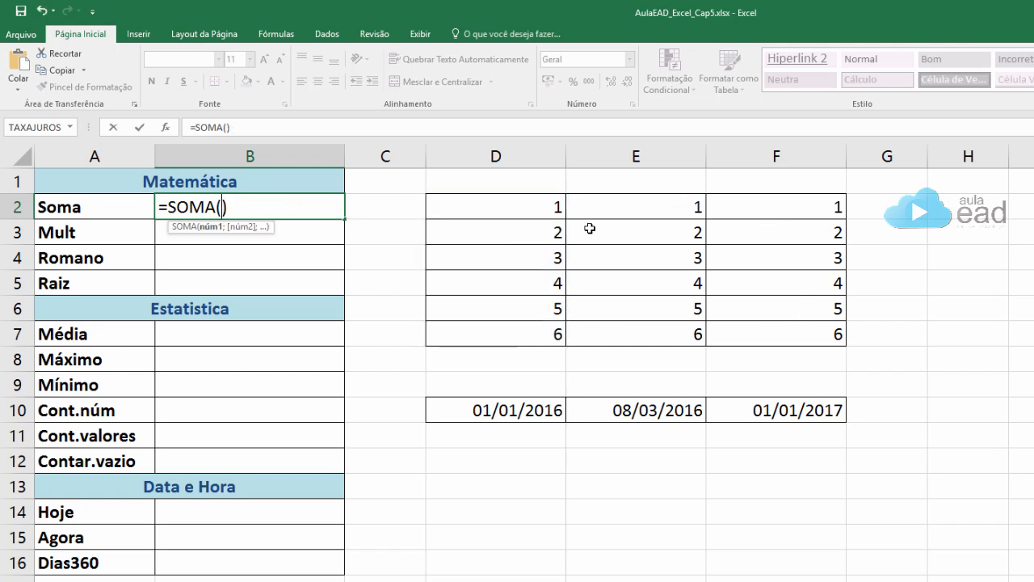
pyautogui.moveTo(526, 209); pyautogui.dragTo(769, 335)
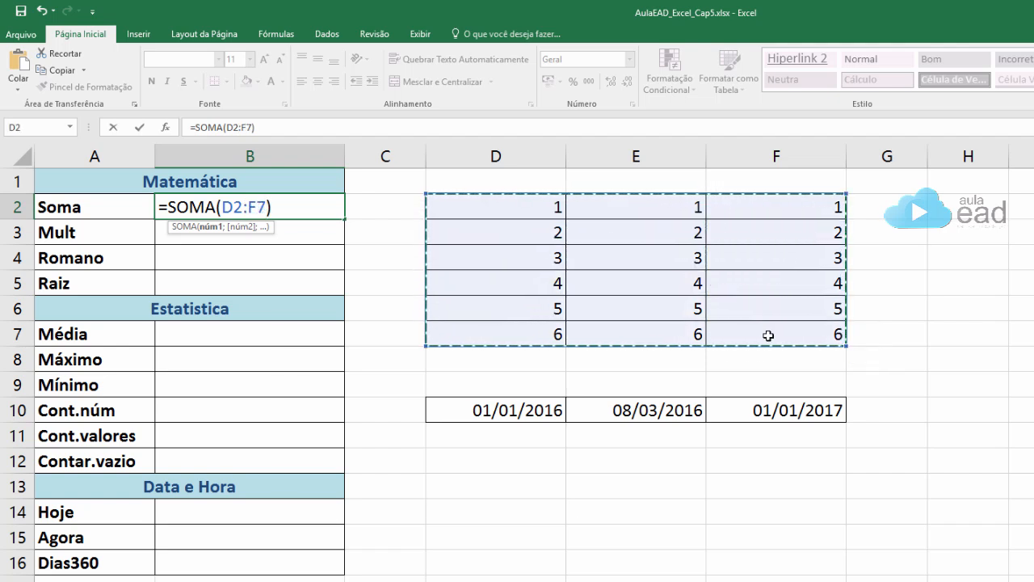
pyautogui.press('Return')
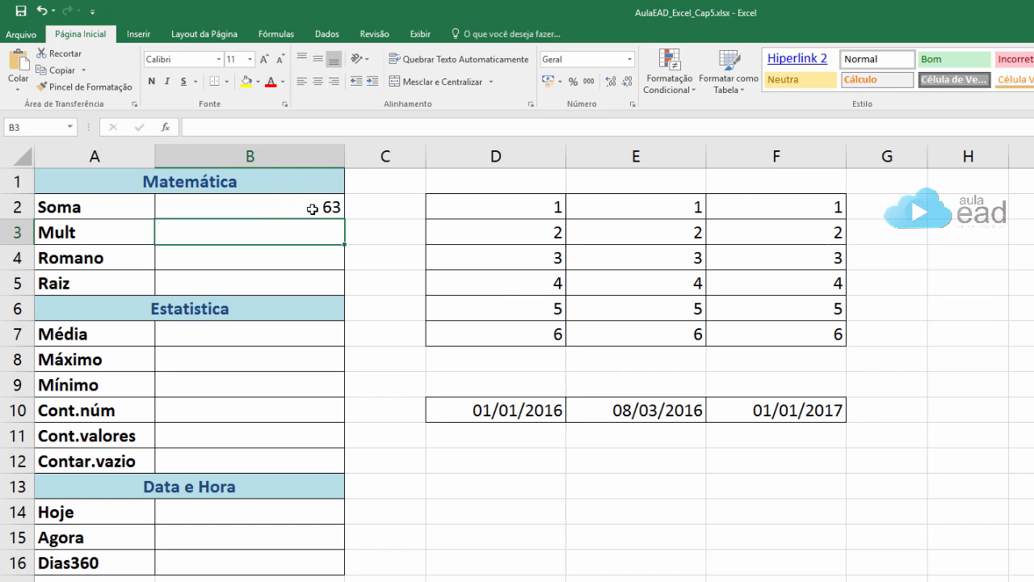
# Step: Set cell E4 to 100 to test the SOMA formula, and undo that change
pyautogui.click(679, 257)
pyautogui.write('100')
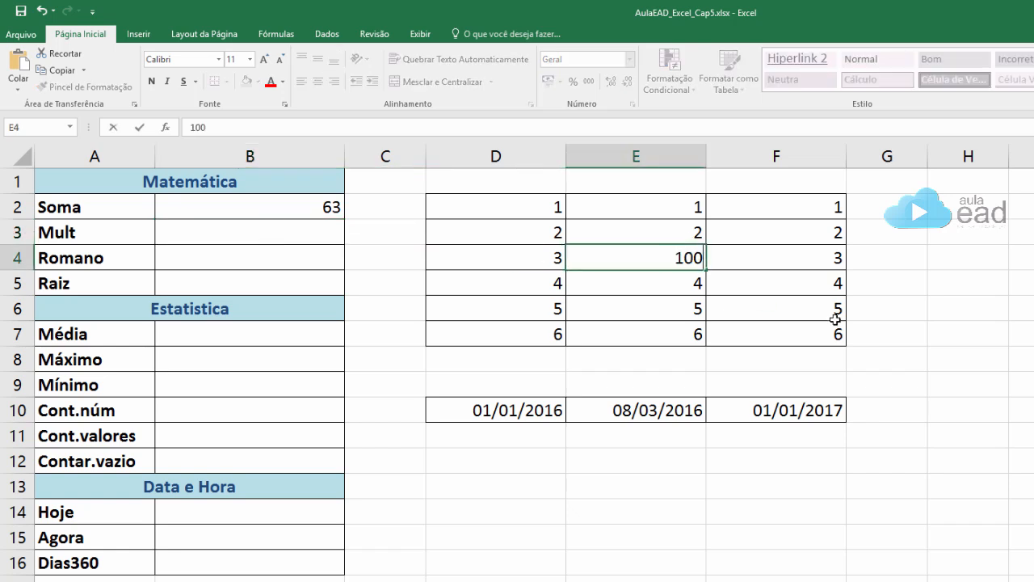
pyautogui.press('Return')
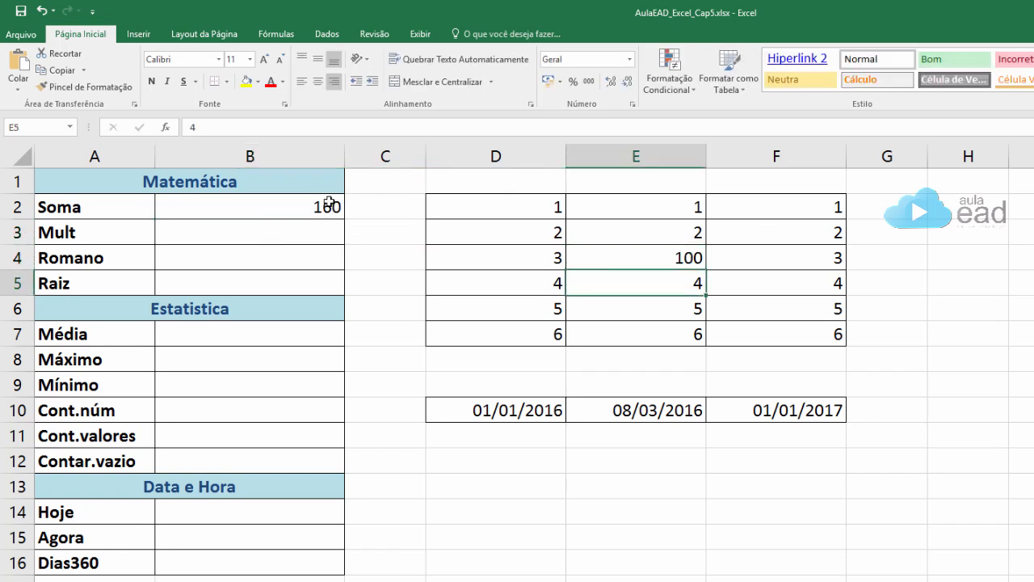
pyautogui.click(659, 251)
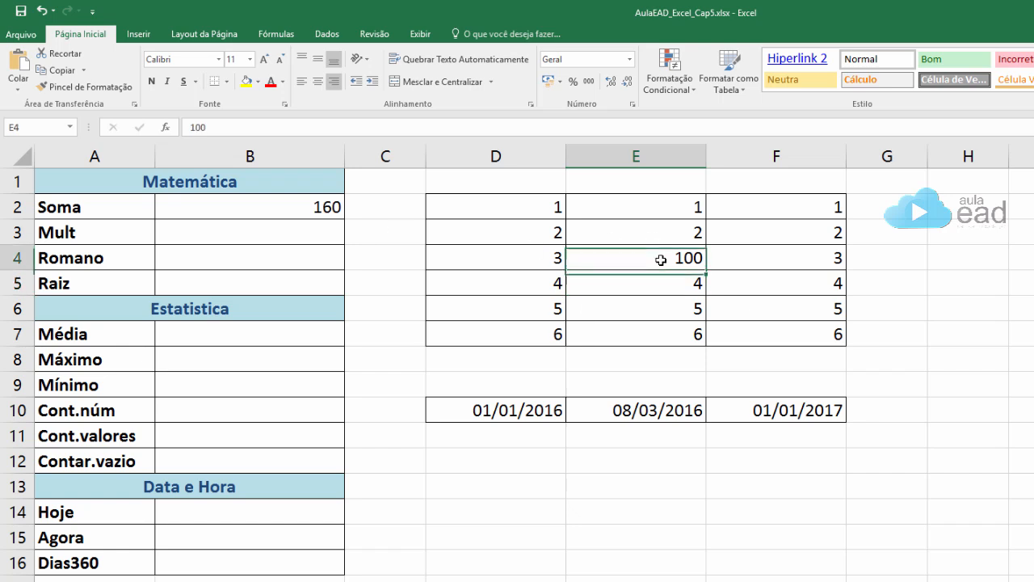
pyautogui.hotkey('ctrl', 'z')
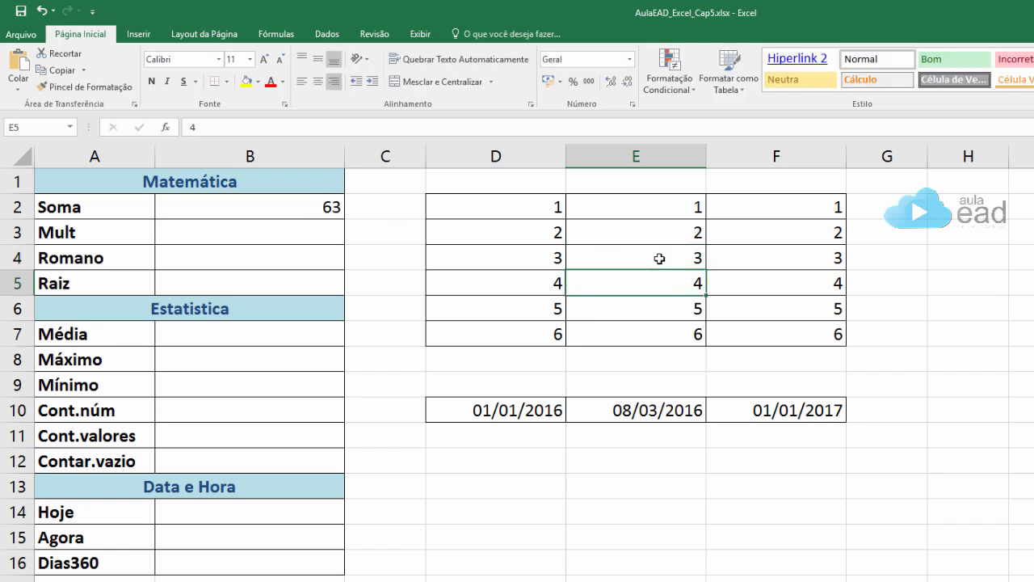
# Step: Clear the argument of B2's SOMA formula and reselect the range D2:F7 for it
pyautogui.doubleClick(326, 209)
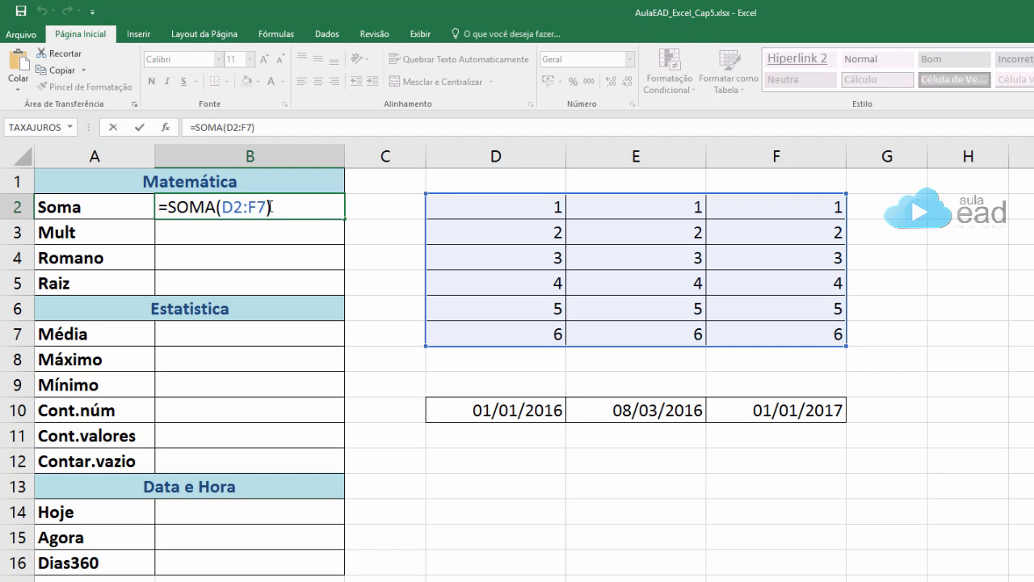
pyautogui.moveTo(271, 207); pyautogui.dragTo(227, 209)
pyautogui.press('BackSpace')
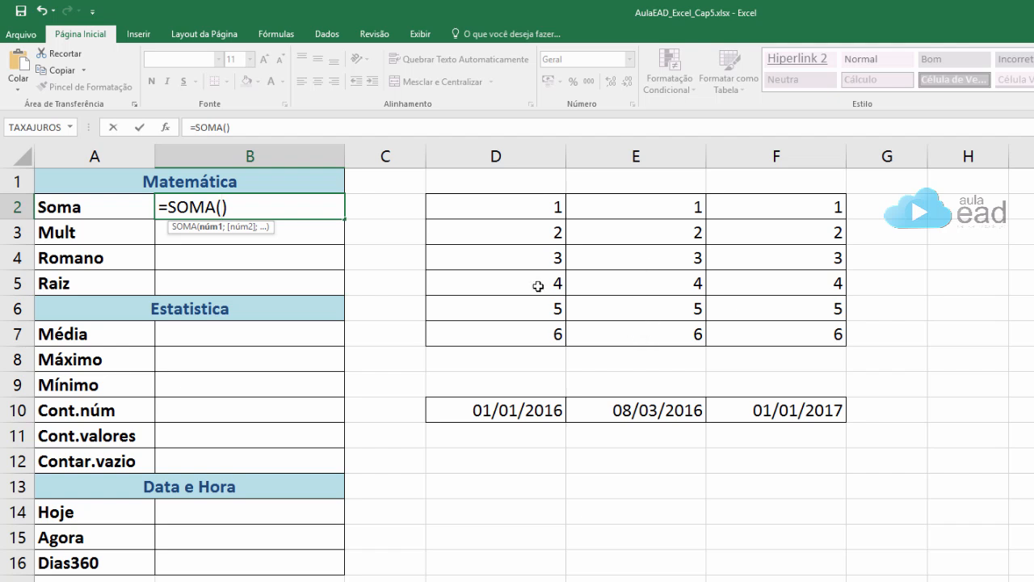
pyautogui.click(516, 208)
pyautogui.moveTo(516, 208); pyautogui.dragTo(781, 323)
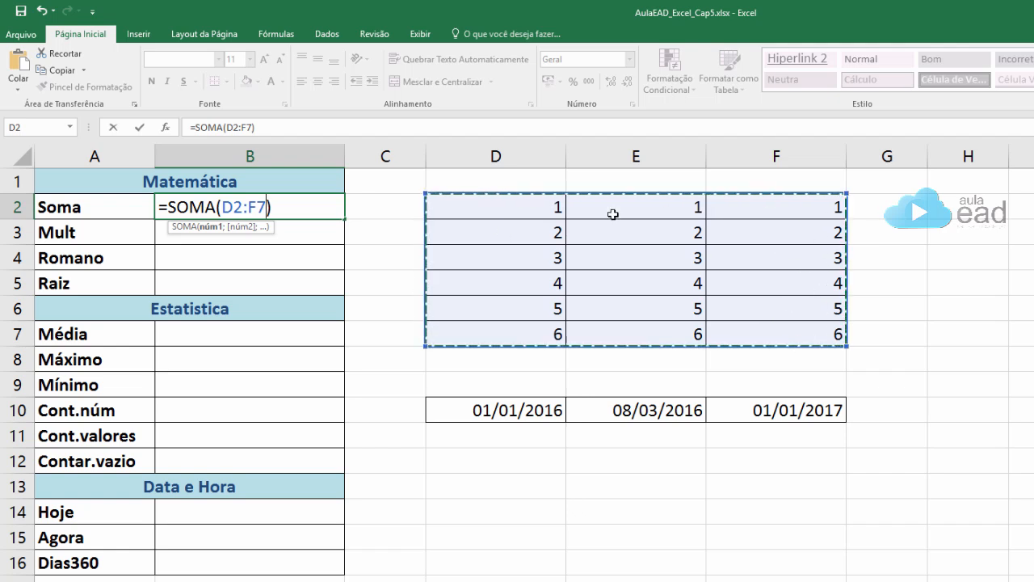
# Step: Replace the argument of B2's SOMA formula with the two separate ranges D2:D7 and F2:F7, and review the entered formula
pyautogui.press('BackSpace')
pyautogui.press('BackSpace')
pyautogui.press('BackSpace')
pyautogui.press('BackSpace')
pyautogui.press('BackSpace')
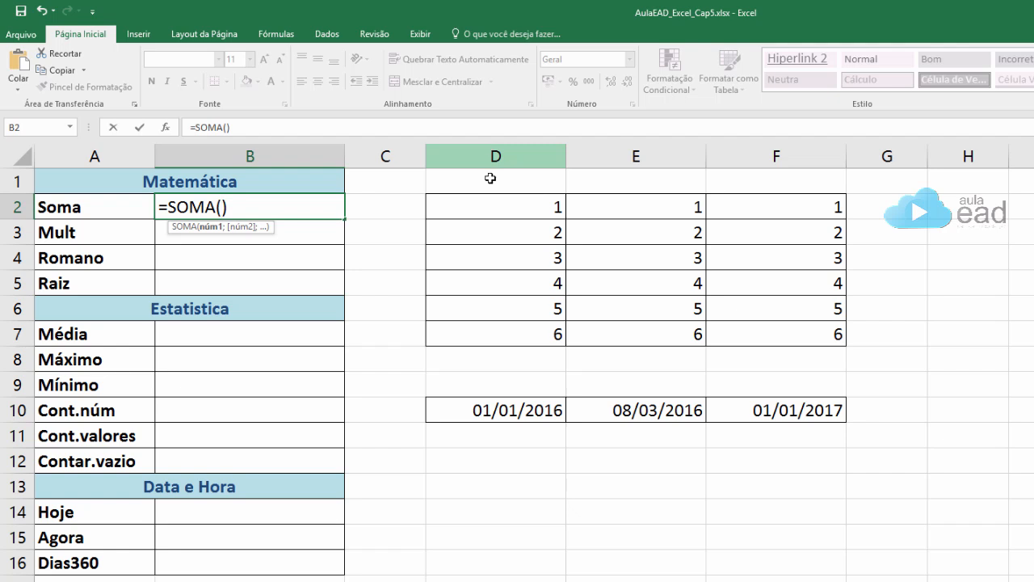
pyautogui.moveTo(488, 203); pyautogui.dragTo(527, 331)
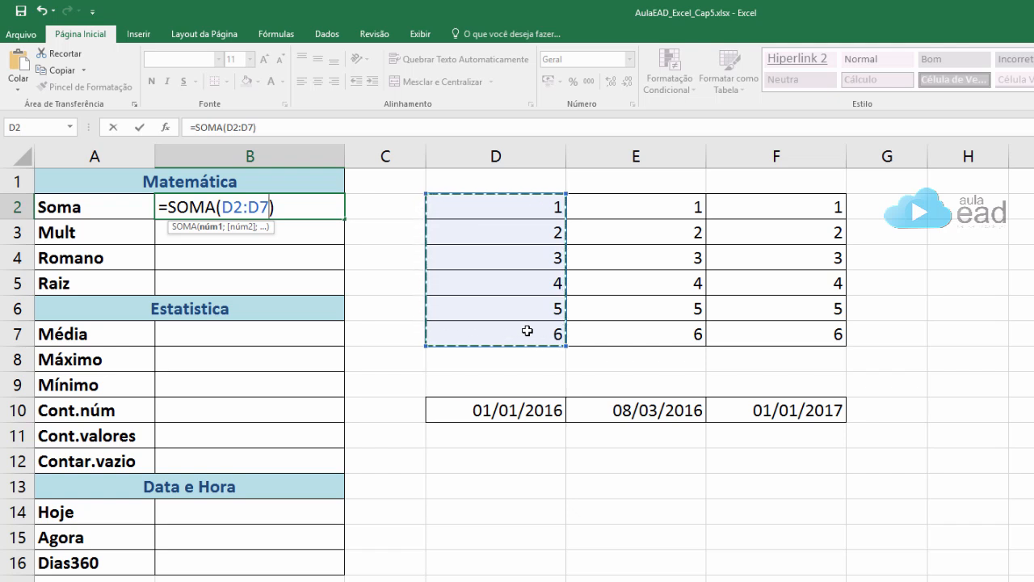
pyautogui.write(';')
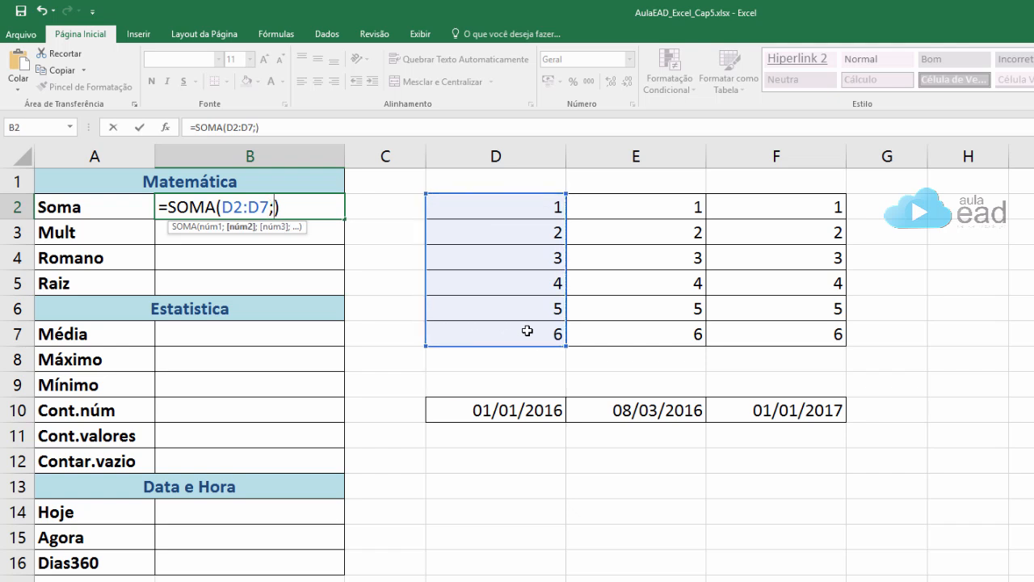
pyautogui.click(748, 205)
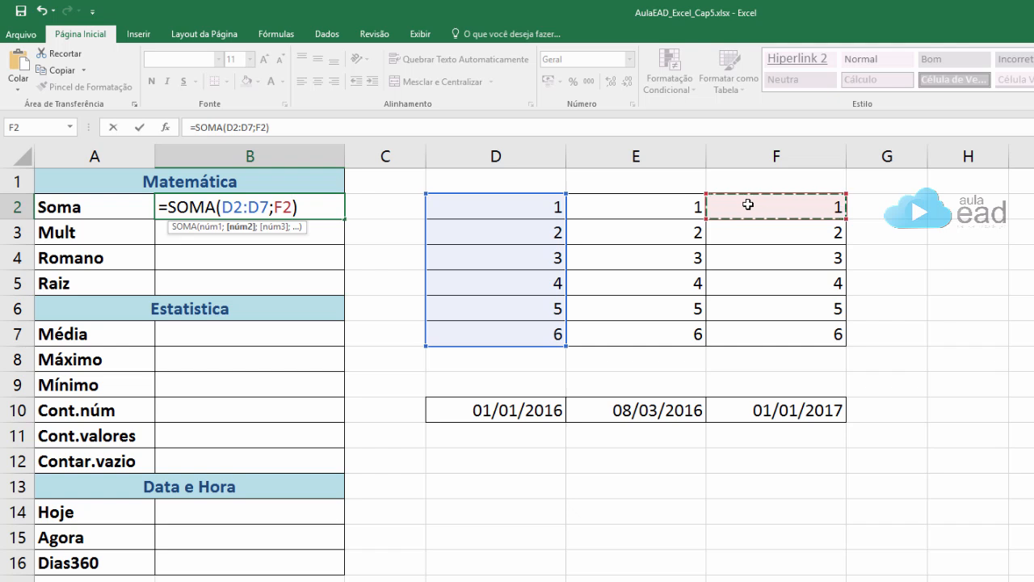
pyautogui.moveTo(748, 205); pyautogui.dragTo(764, 323)
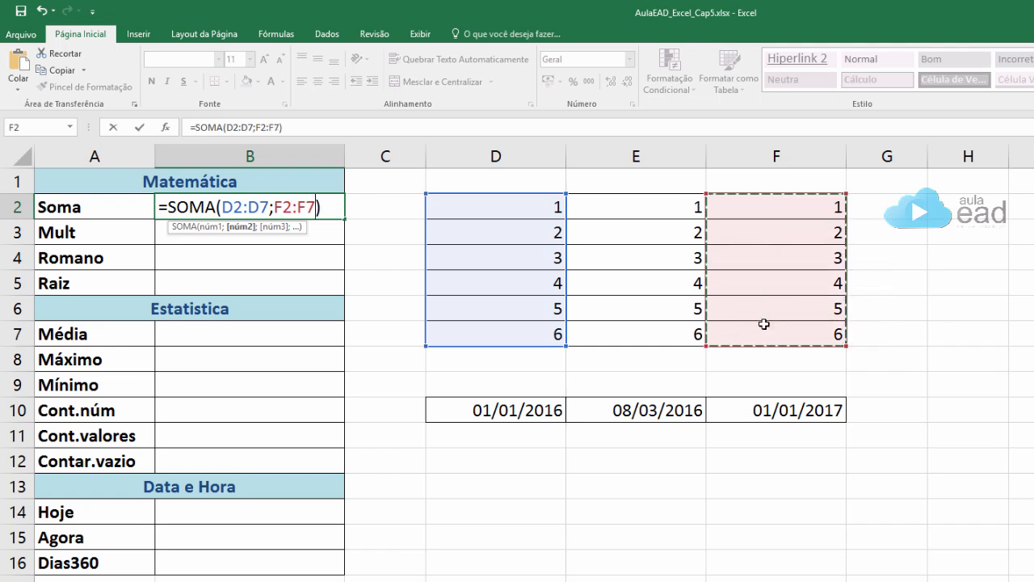
pyautogui.press('Return')
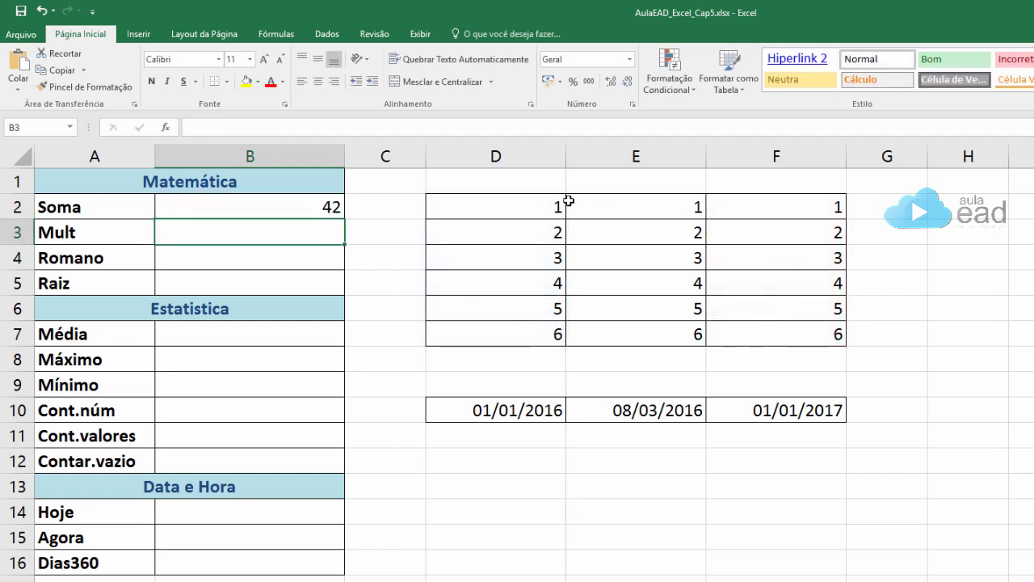
pyautogui.doubleClick(330, 207)
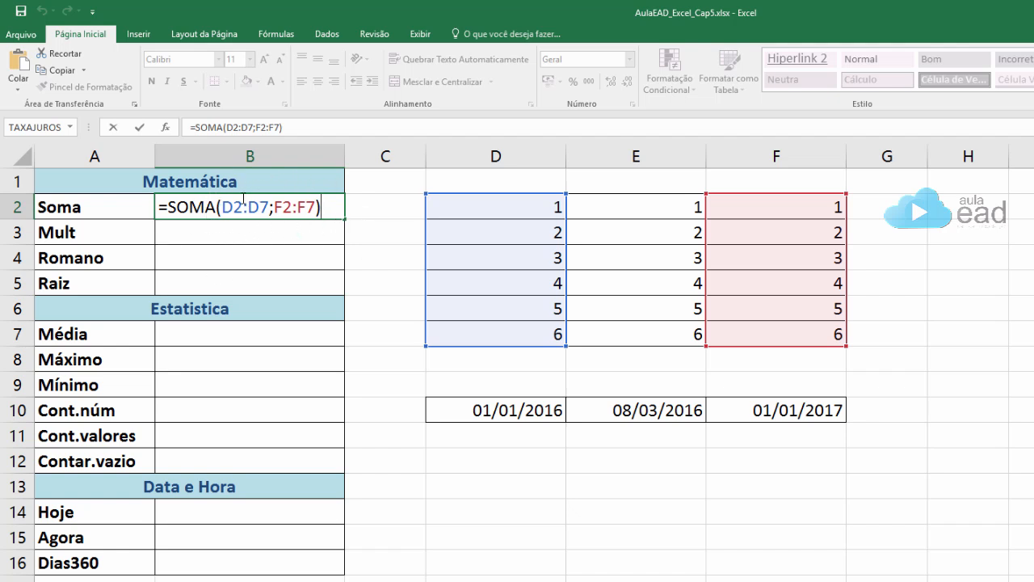
# Step: Enter a MULT formula in cell B3 that multiplies cells D7 and D4
pyautogui.click(312, 232)
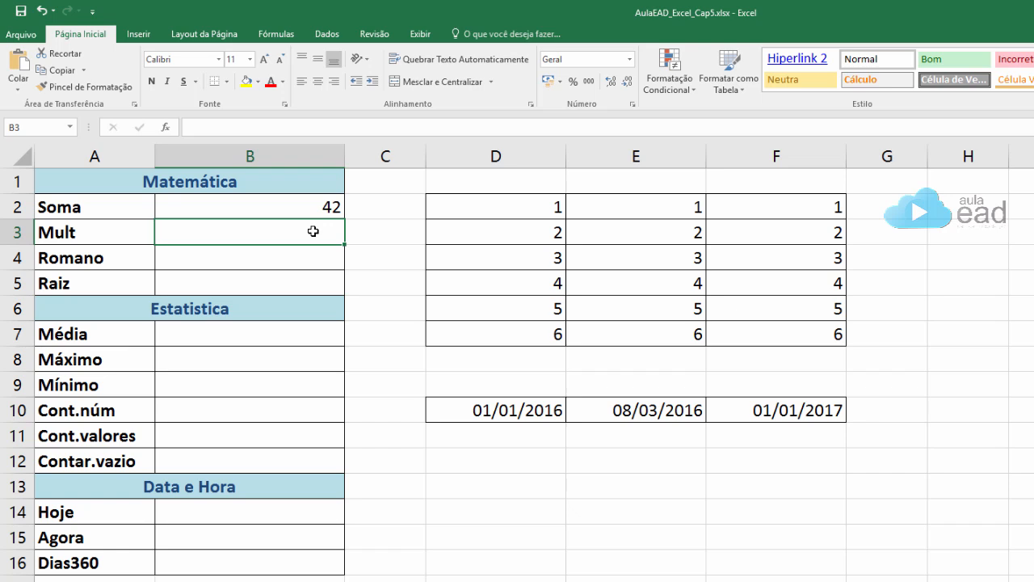
pyautogui.write('=mul')
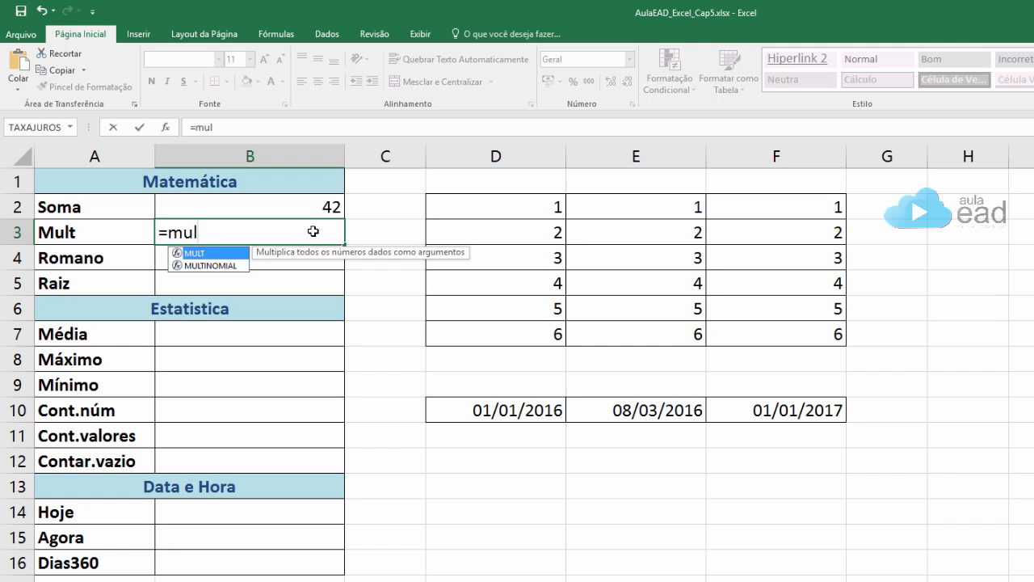
pyautogui.doubleClick(189, 258)
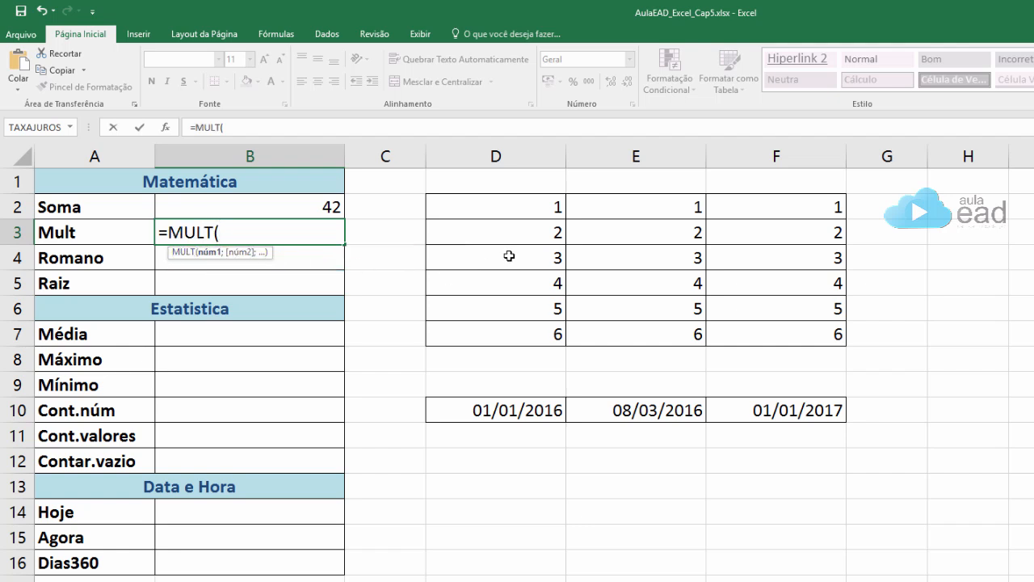
pyautogui.click(540, 334)
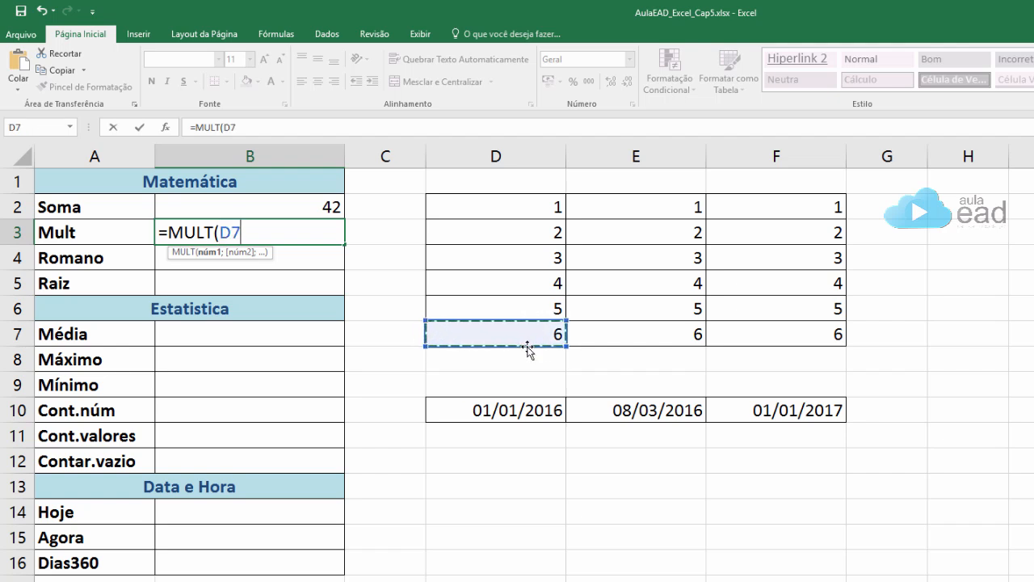
pyautogui.write(';')
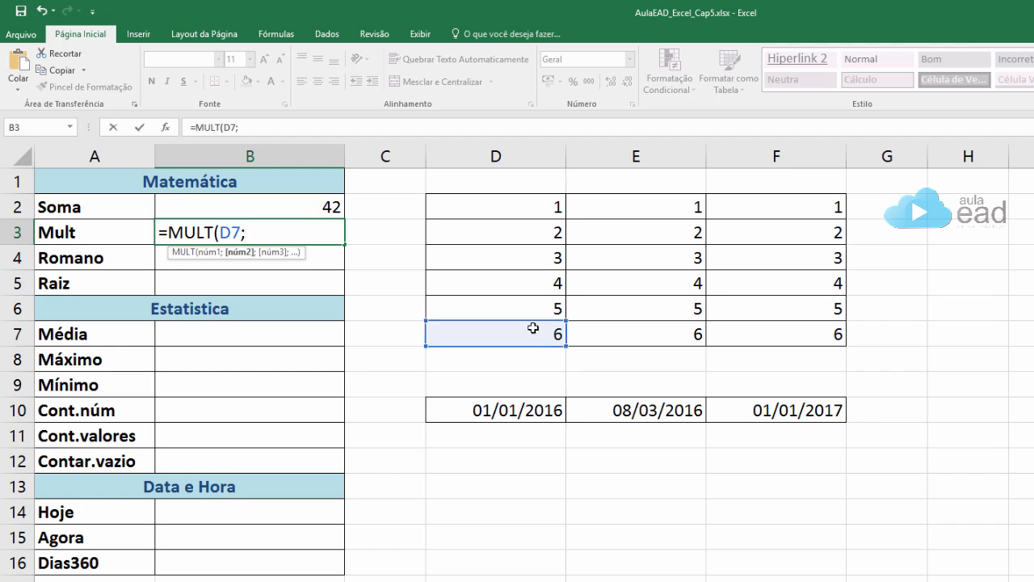
pyautogui.click(541, 258)
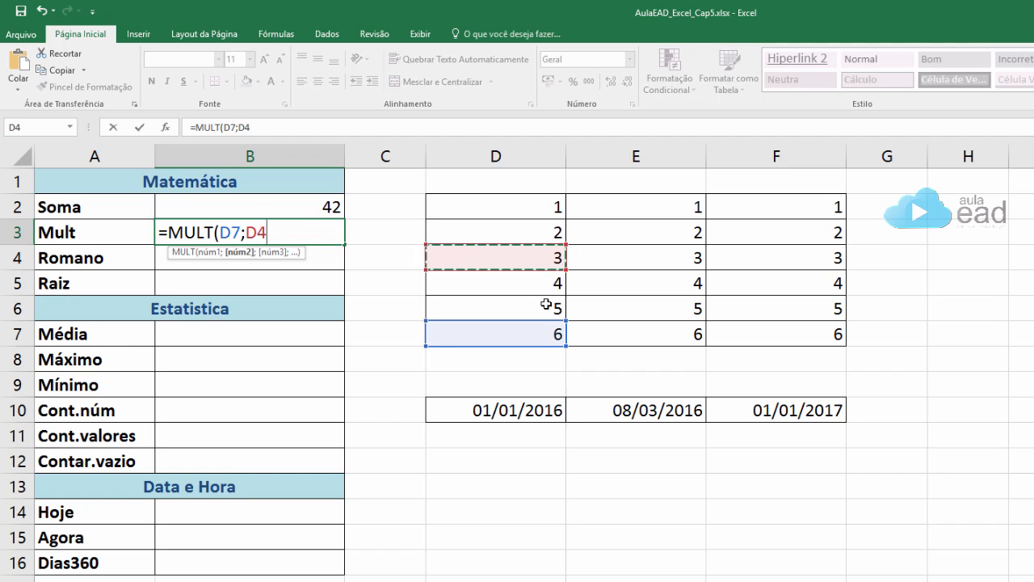
pyautogui.press('Return')
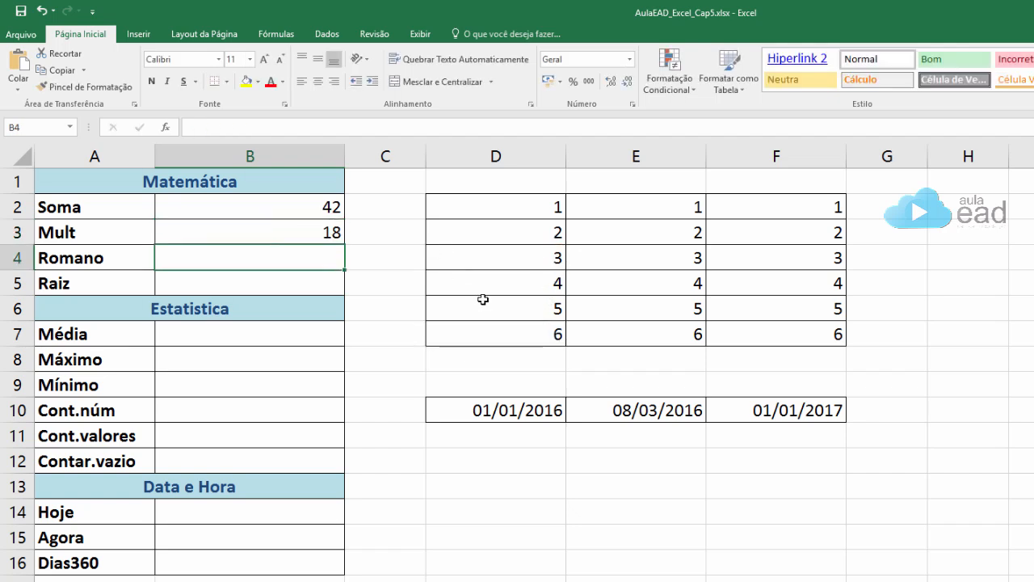
# Step: Review B3's MULT formula and its source cells, and set cell D4 to 10 to test it
pyautogui.click(534, 337)
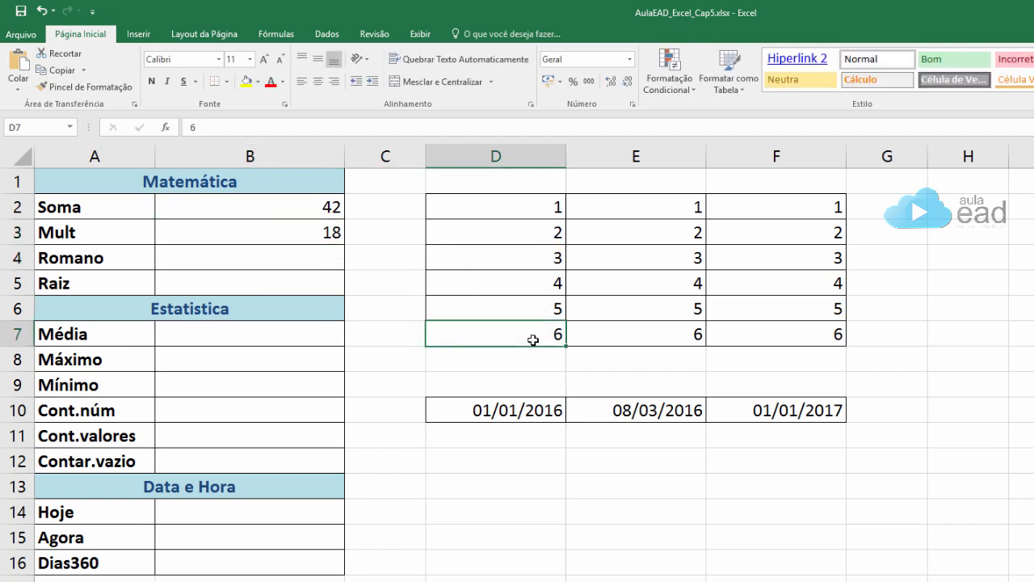
pyautogui.click(518, 259)
pyautogui.doubleClick(325, 234)
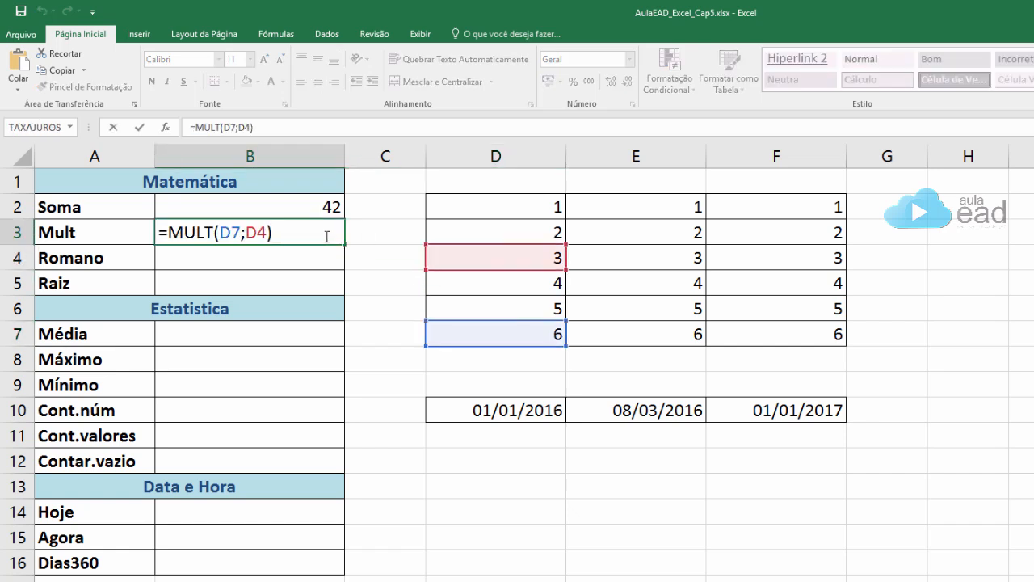
pyautogui.click(544, 257)
pyautogui.write('10')
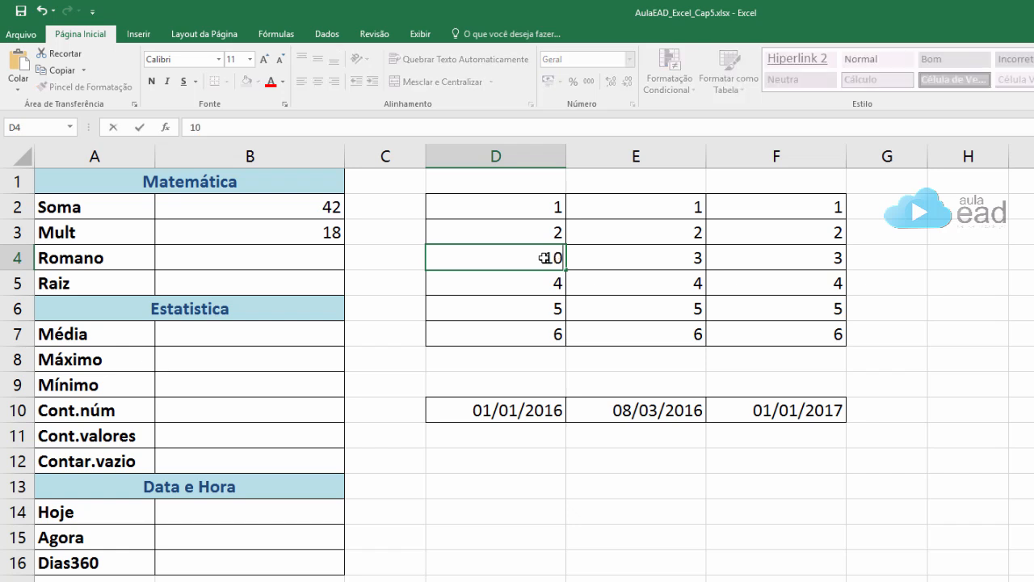
pyautogui.press('Return')
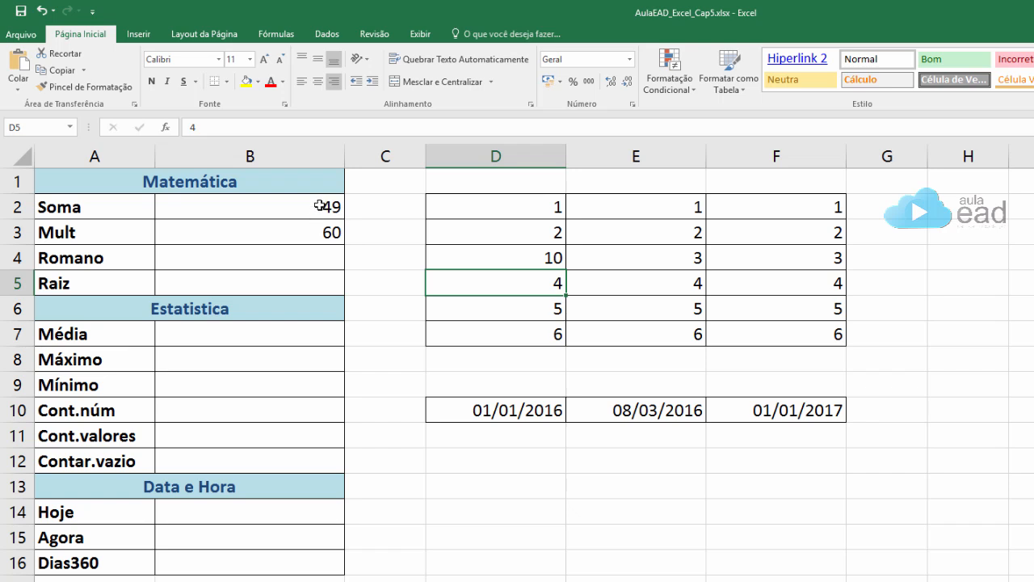
# Step: Set cell D4 to 1 as another test of the MULT formula, and restore it to 3
pyautogui.click(523, 257)
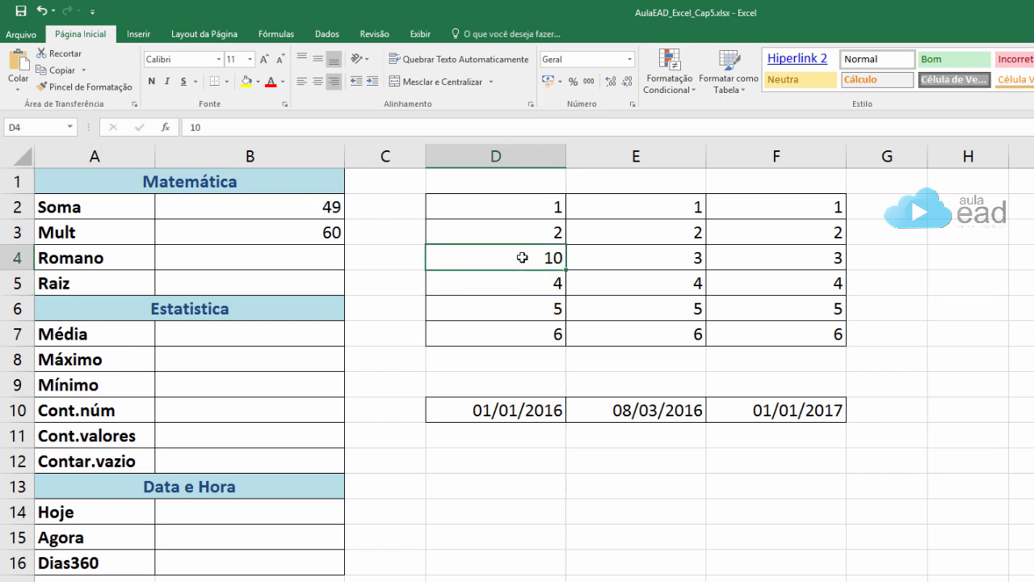
pyautogui.write('1')
pyautogui.press('Return')
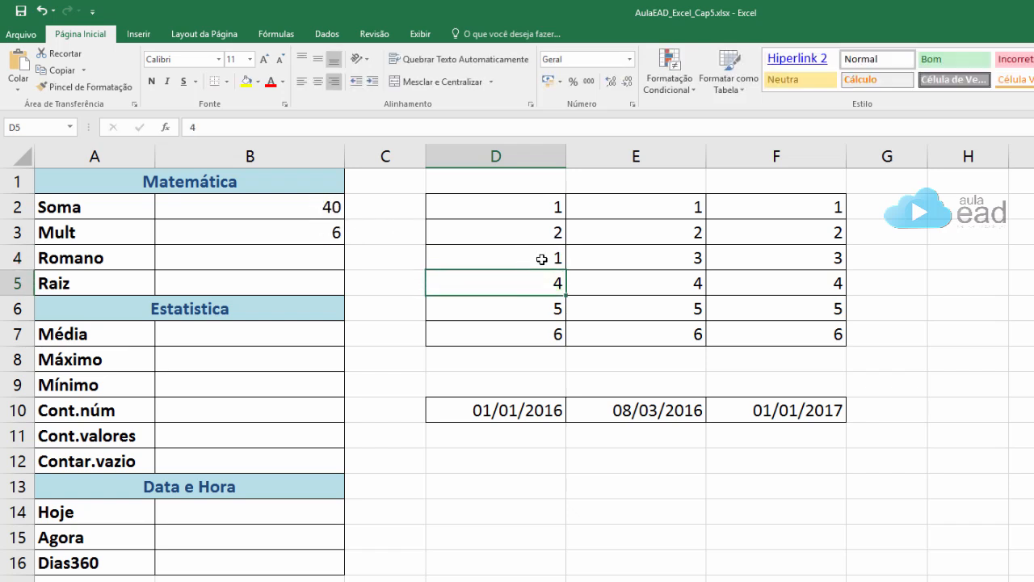
pyautogui.click(541, 259)
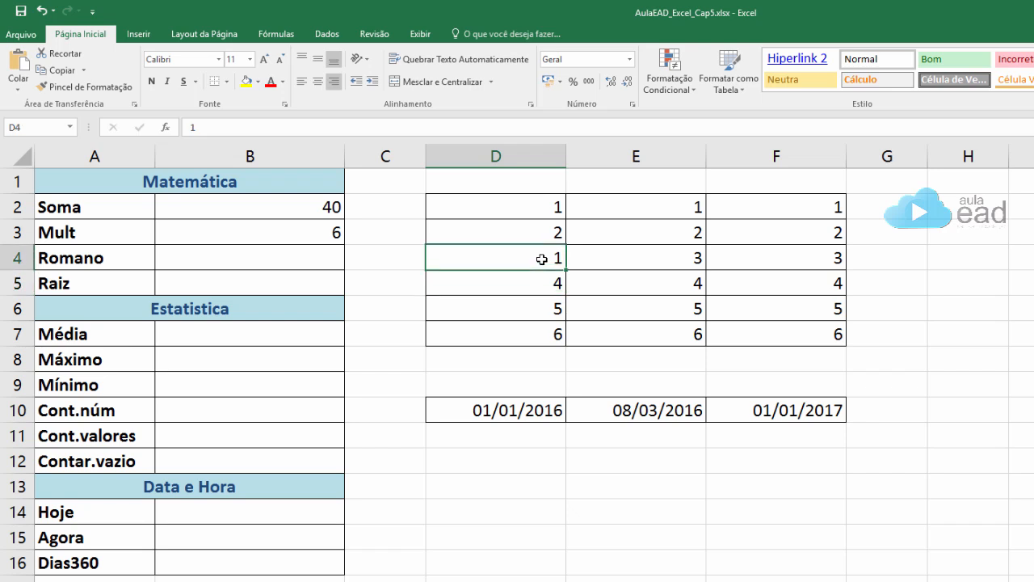
pyautogui.write('3')
pyautogui.press('Return')
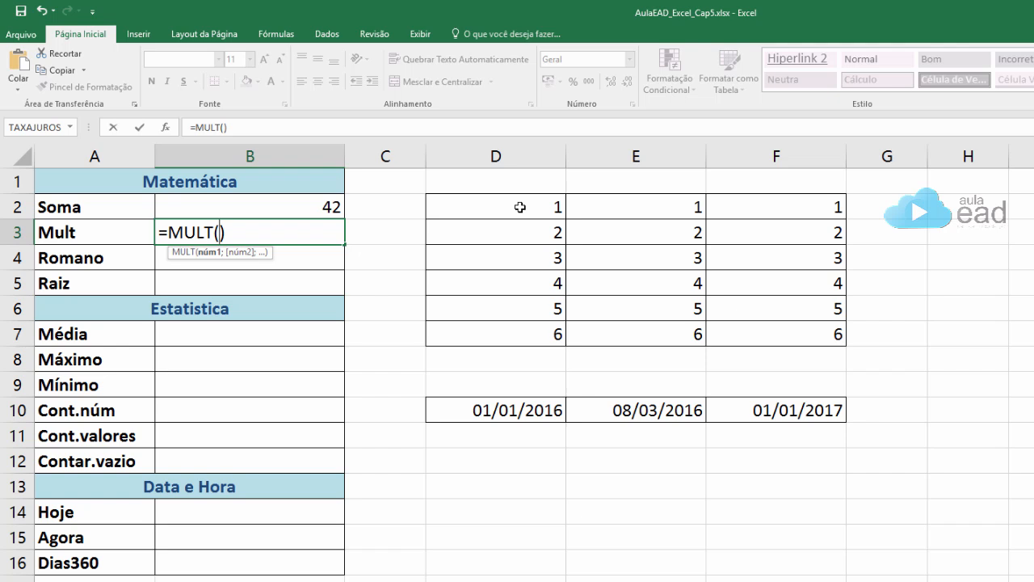
# Step: Fill B3's MULT formula with the cells D3, D4 and D5 so it multiplies three numbers
pyautogui.click(531, 235)
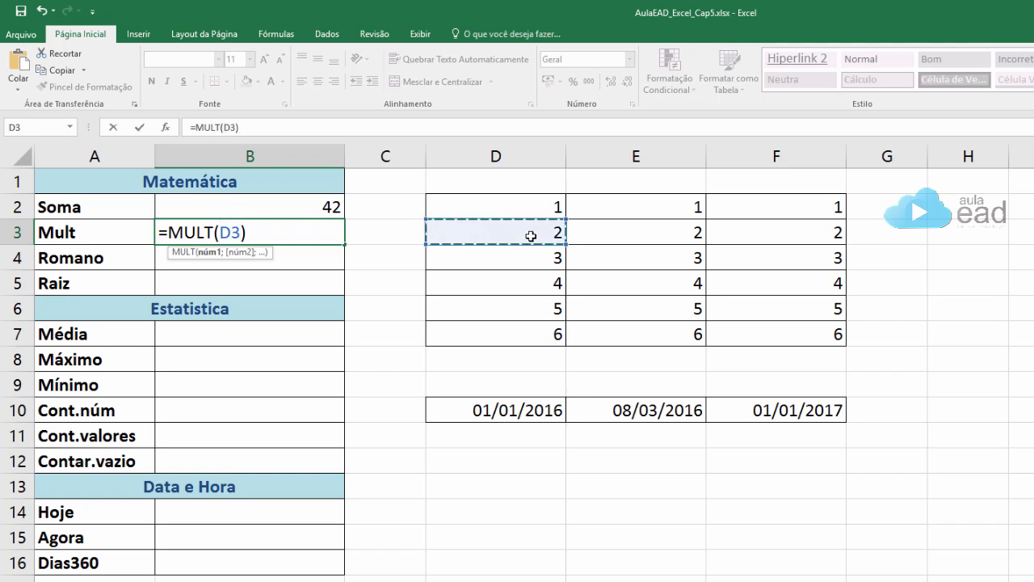
pyautogui.write(';')
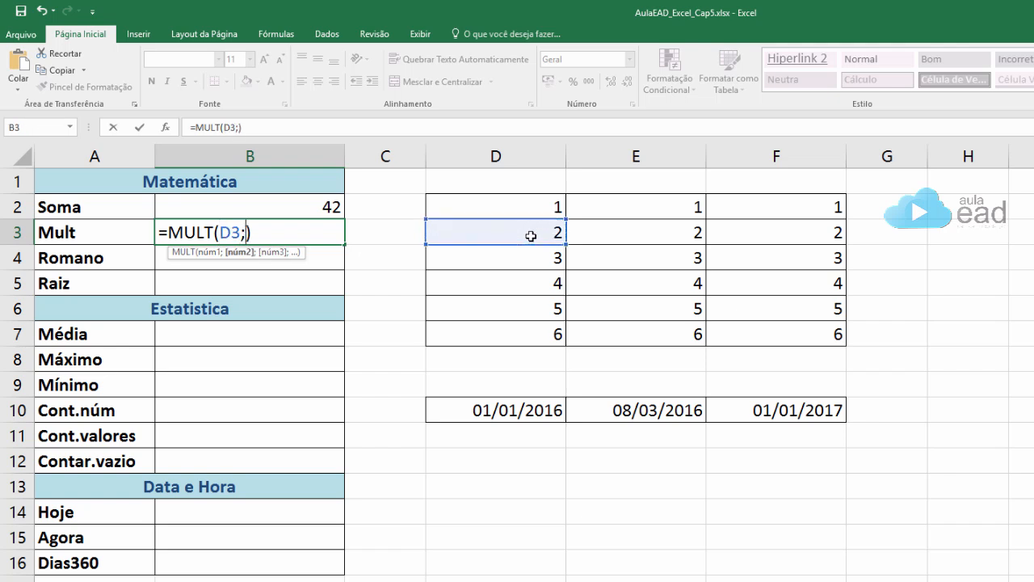
pyautogui.click(548, 258)
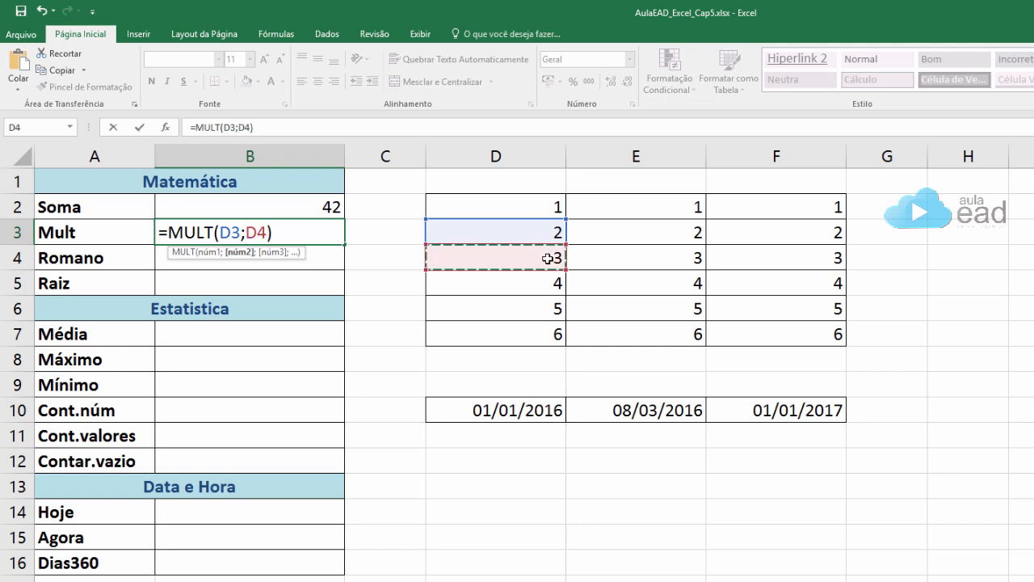
pyautogui.write(';')
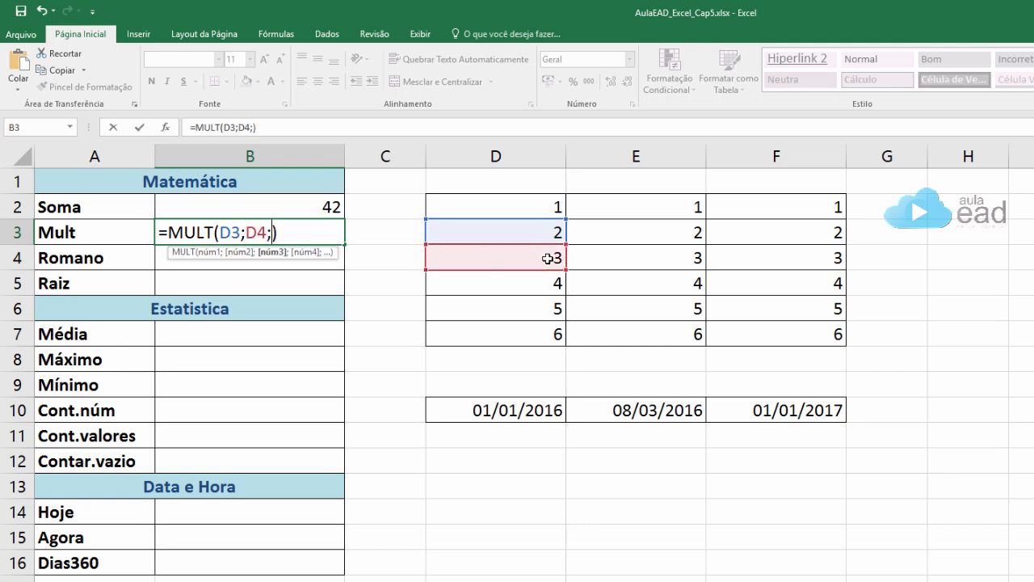
pyautogui.click(541, 284)
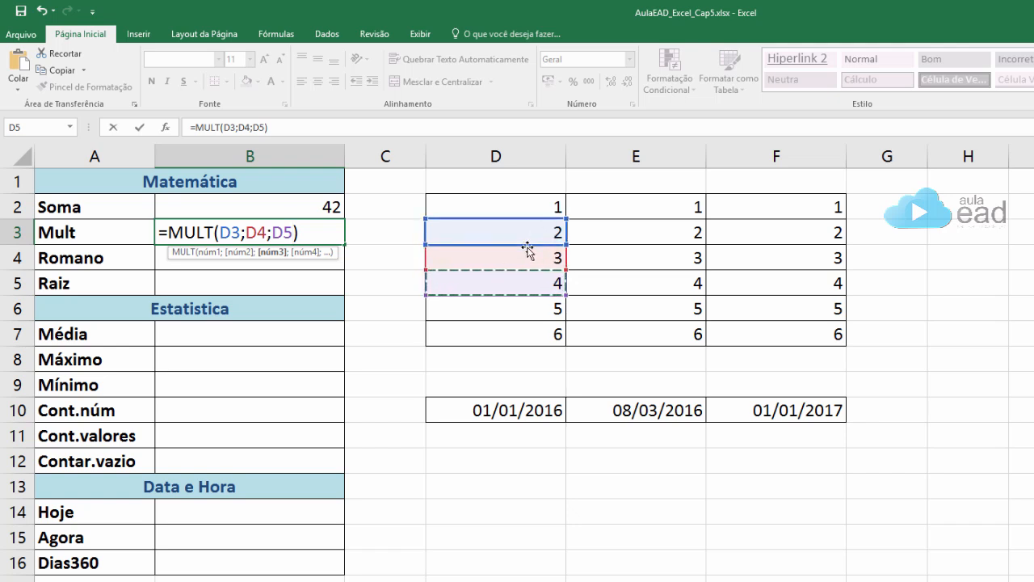
pyautogui.press('Return')
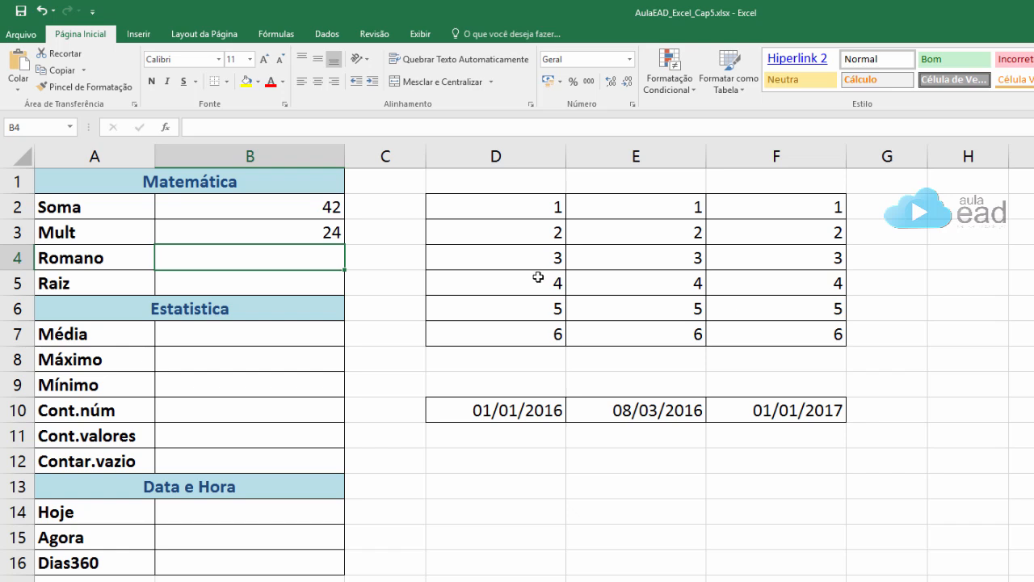
# Step: Set cell D5 to 10 to test B3's three-number MULT formula, and restore it to 4
pyautogui.click(535, 281)
pyautogui.write('10')
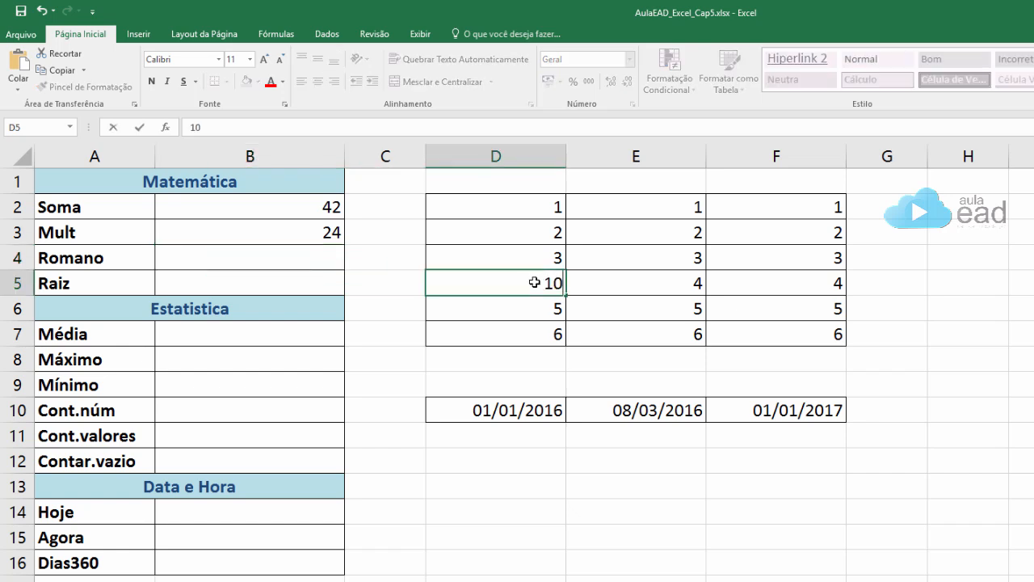
pyautogui.press('Return')
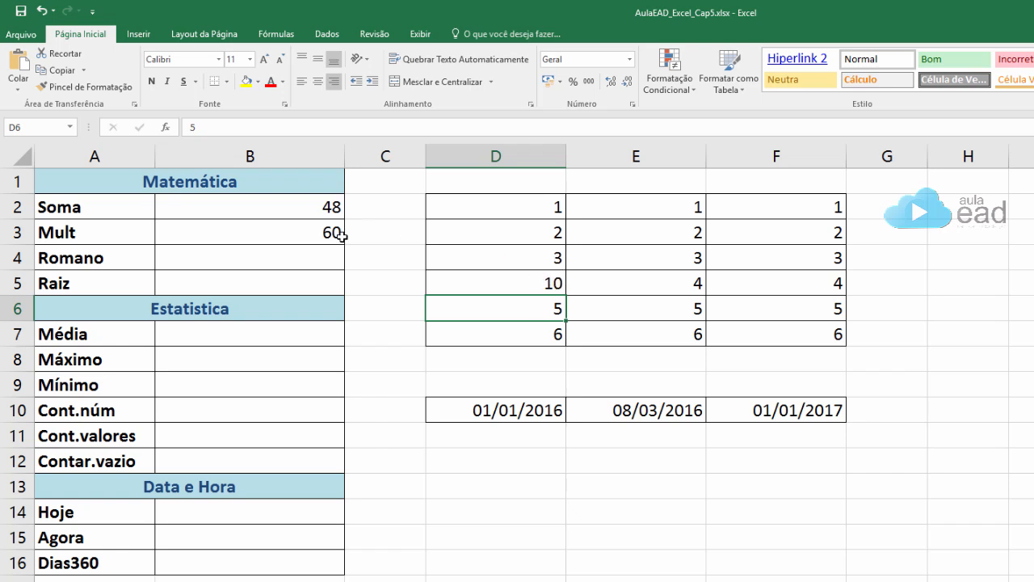
pyautogui.click(516, 281)
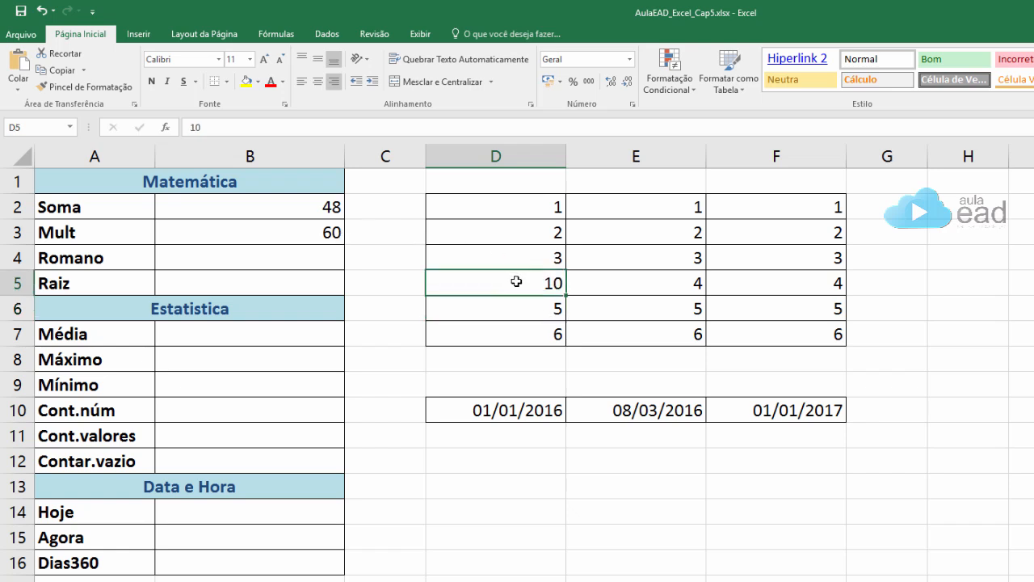
pyautogui.write('4')
pyautogui.press('Return')
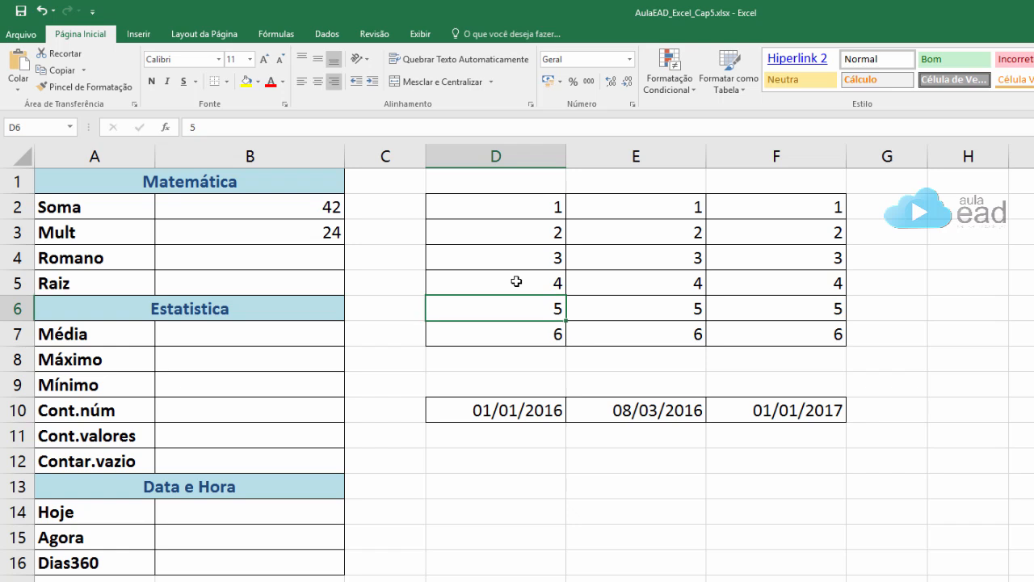
# Step: Replace the arguments of B3's MULT formula with the range D2:D7 to multiply the whole column of numbers
pyautogui.doubleClick(324, 233)
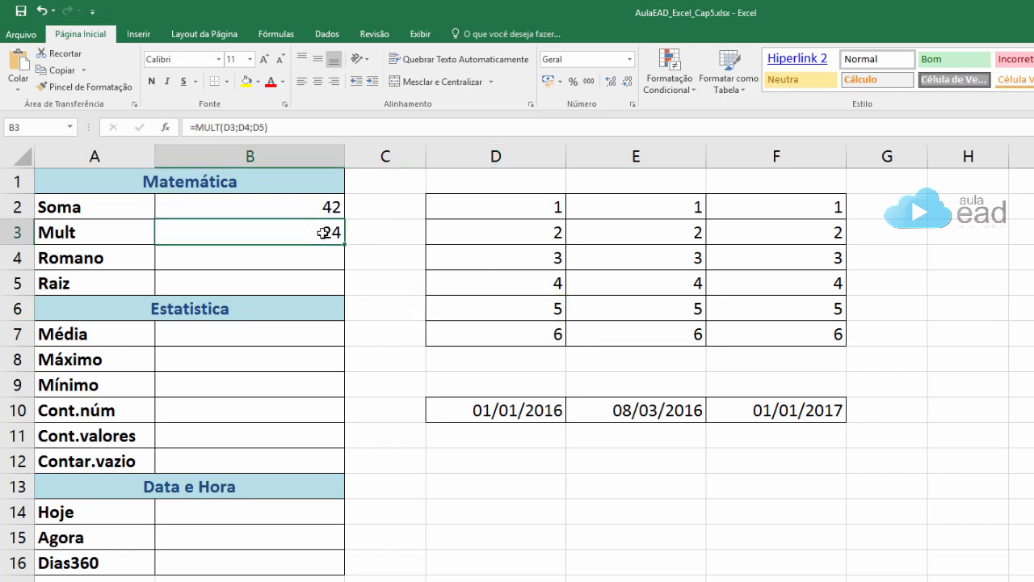
pyautogui.moveTo(295, 233); pyautogui.dragTo(221, 232)
pyautogui.press('Delete')
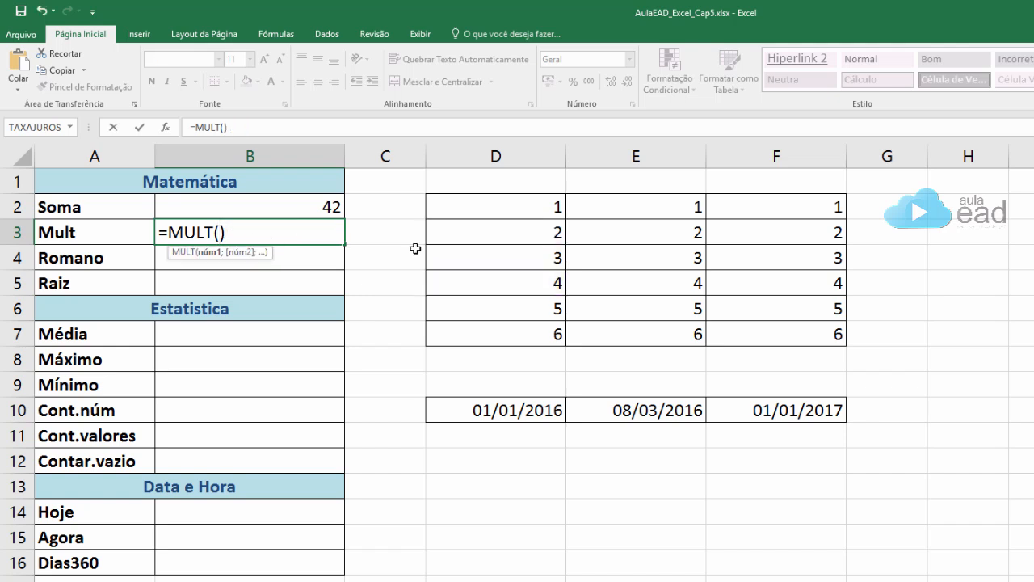
pyautogui.moveTo(527, 208); pyautogui.dragTo(535, 331)
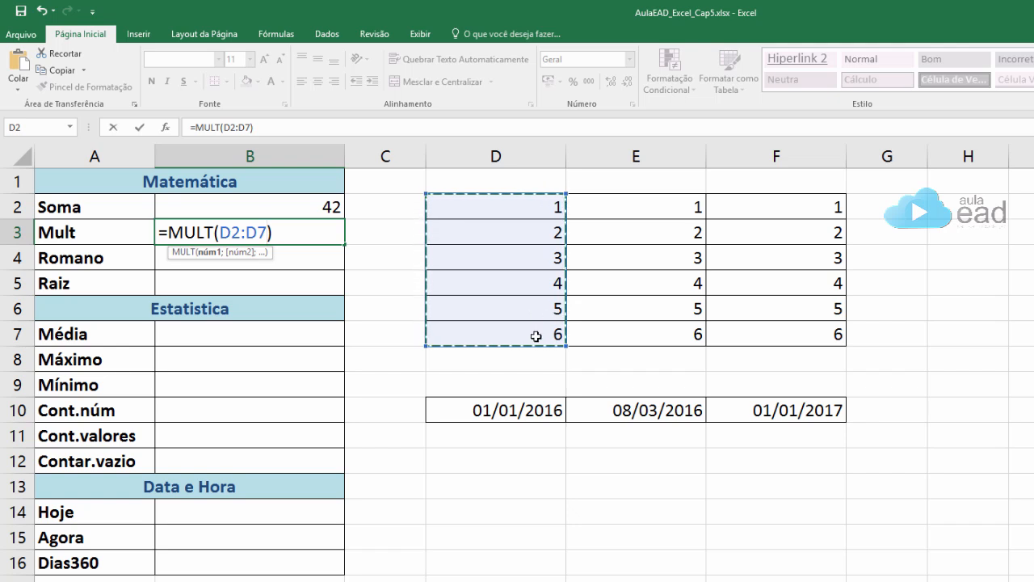
pyautogui.press('Return')
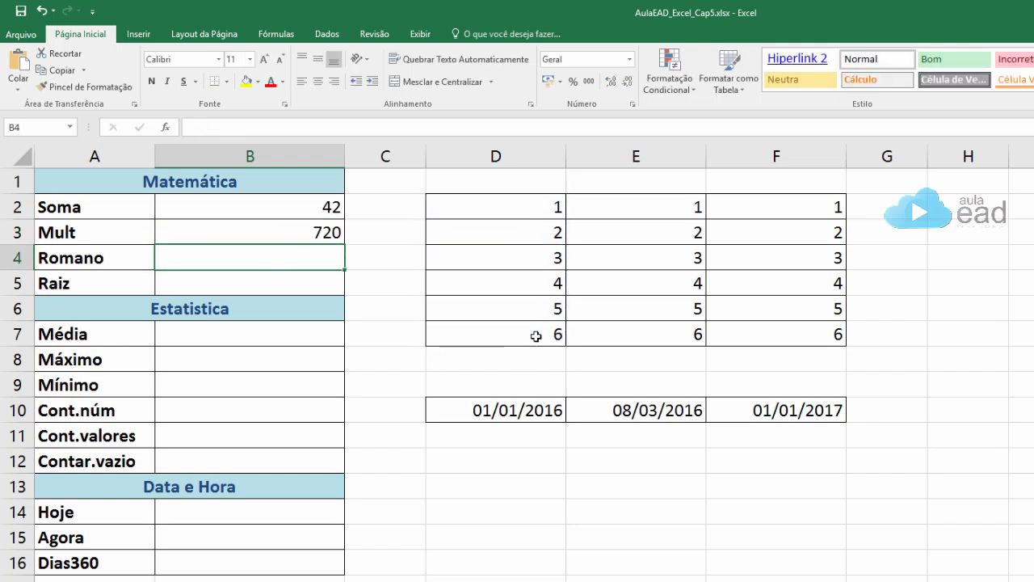
# Step: Replace the range in B3's MULT formula with the separate cells D3 and D5
pyautogui.doubleClick(332, 235)
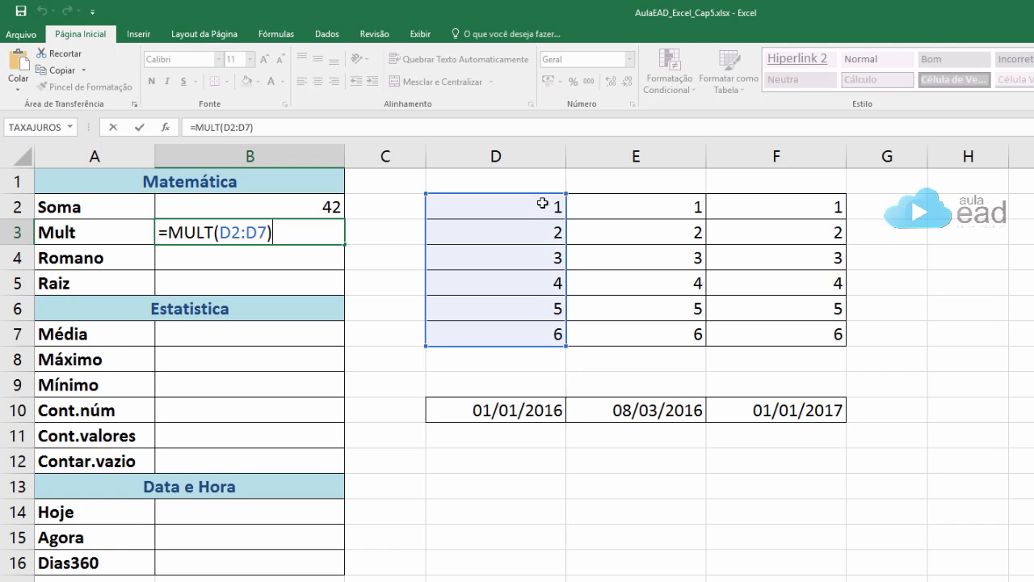
pyautogui.click(268, 233)
pyautogui.press('BackSpace')
pyautogui.press('BackSpace')
pyautogui.press('BackSpace')
pyautogui.press('BackSpace')
pyautogui.press('BackSpace')
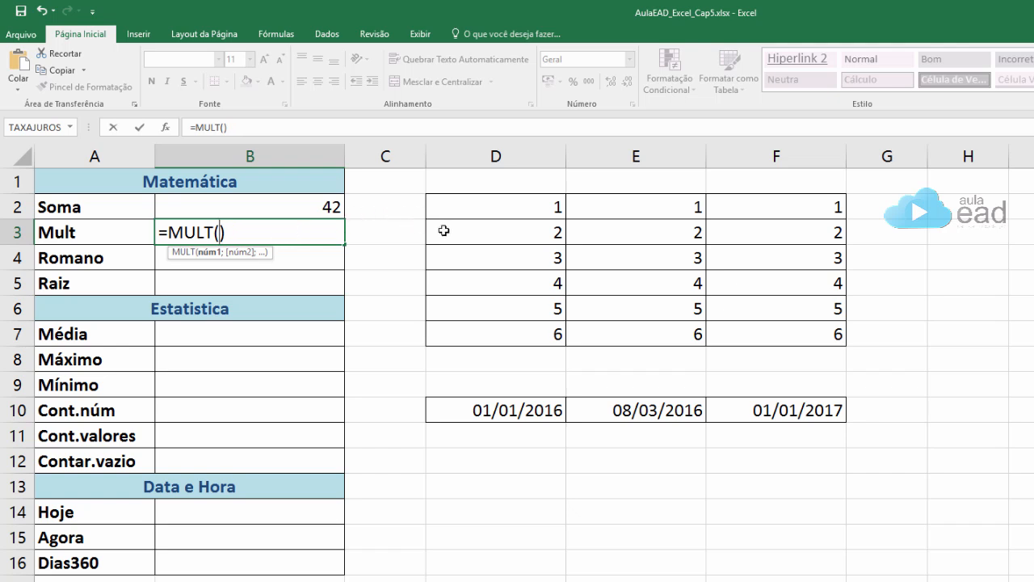
pyautogui.click(550, 234)
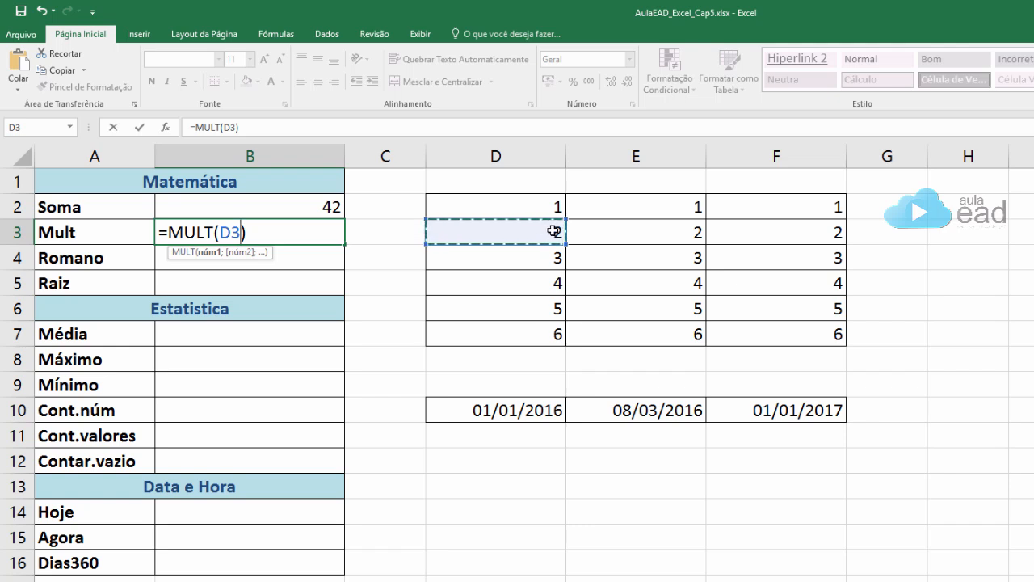
pyautogui.write(';')
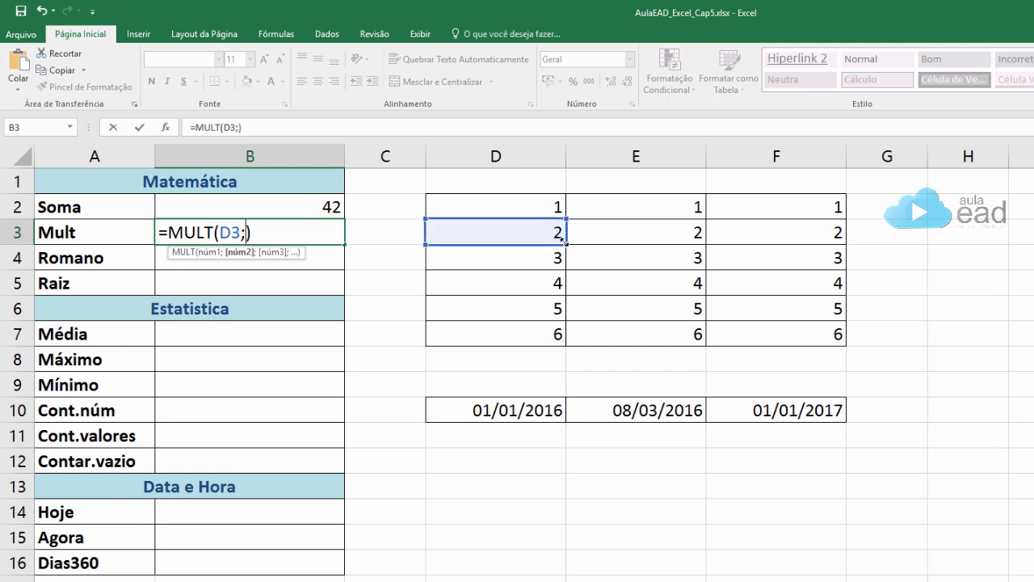
pyautogui.click(557, 286)
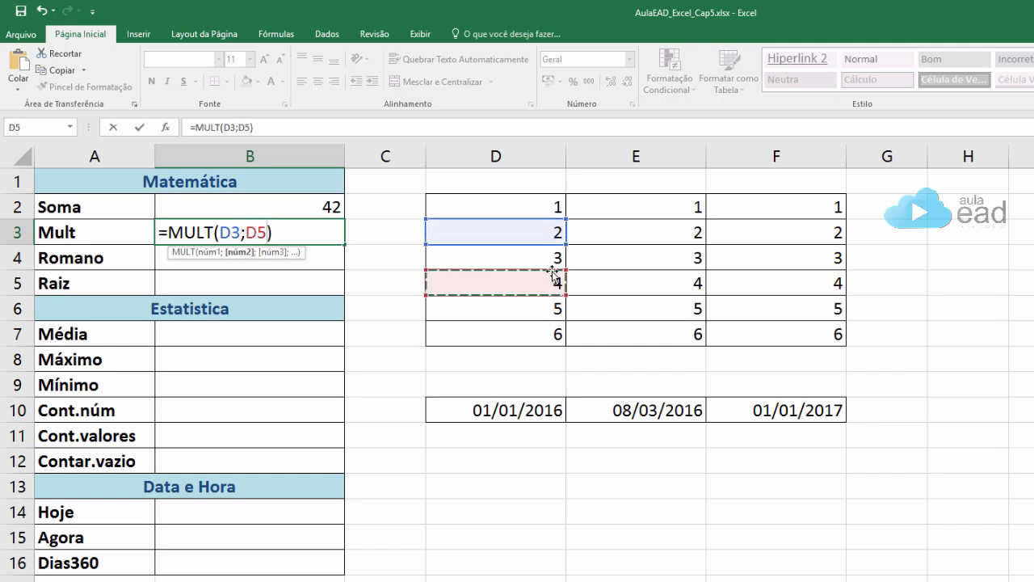
pyautogui.press('Return')
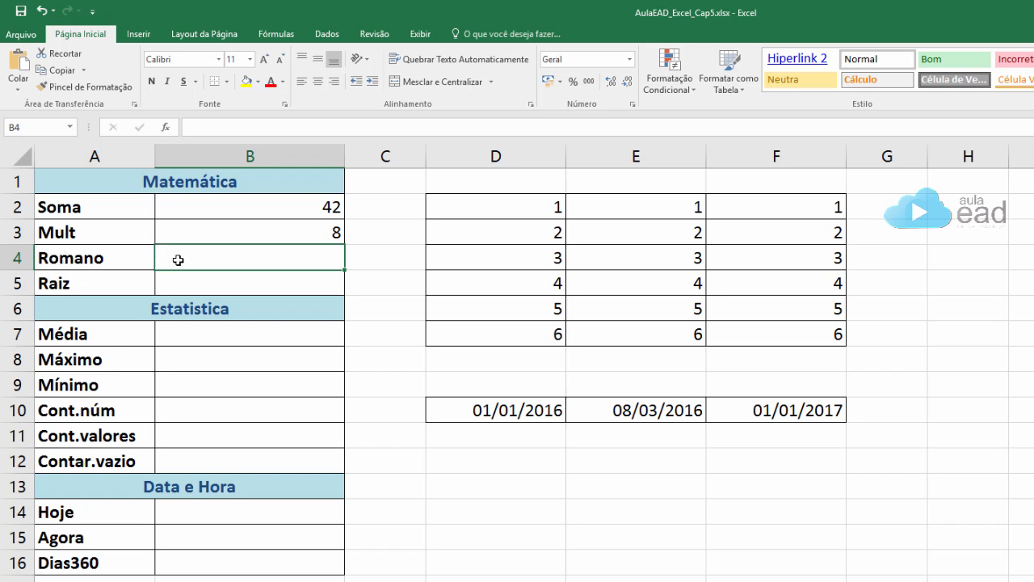
# Step: Enter a ROMANO formula in cell B4 that converts the number in cell D7 to a Roman numeral
pyautogui.write('=rom')
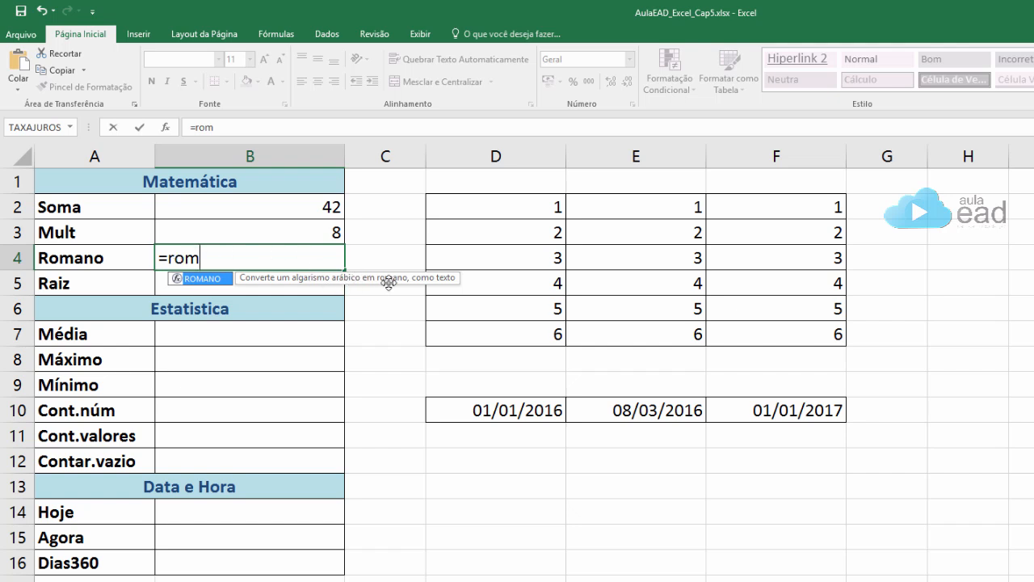
pyautogui.doubleClick(202, 285)
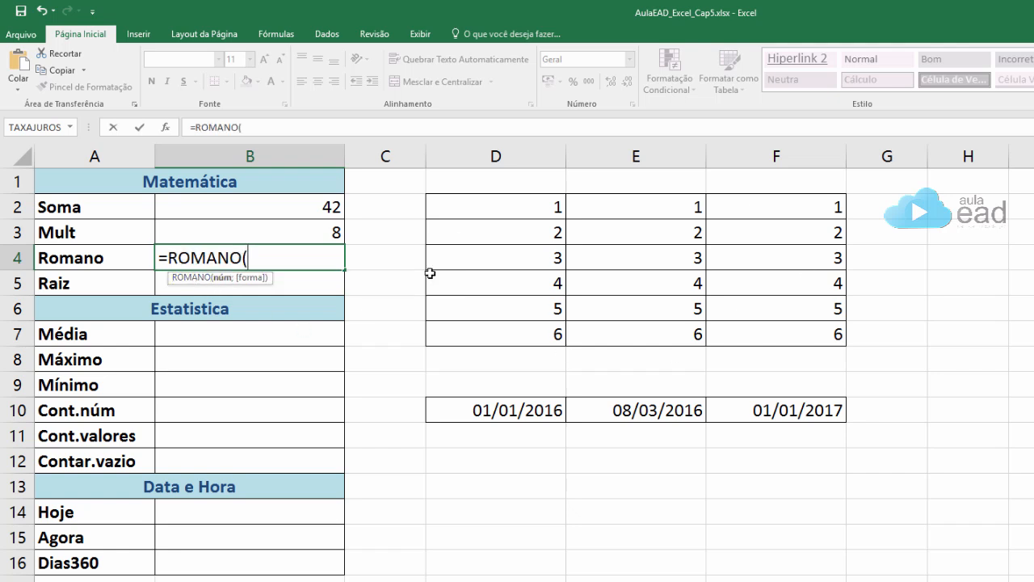
pyautogui.click(521, 339)
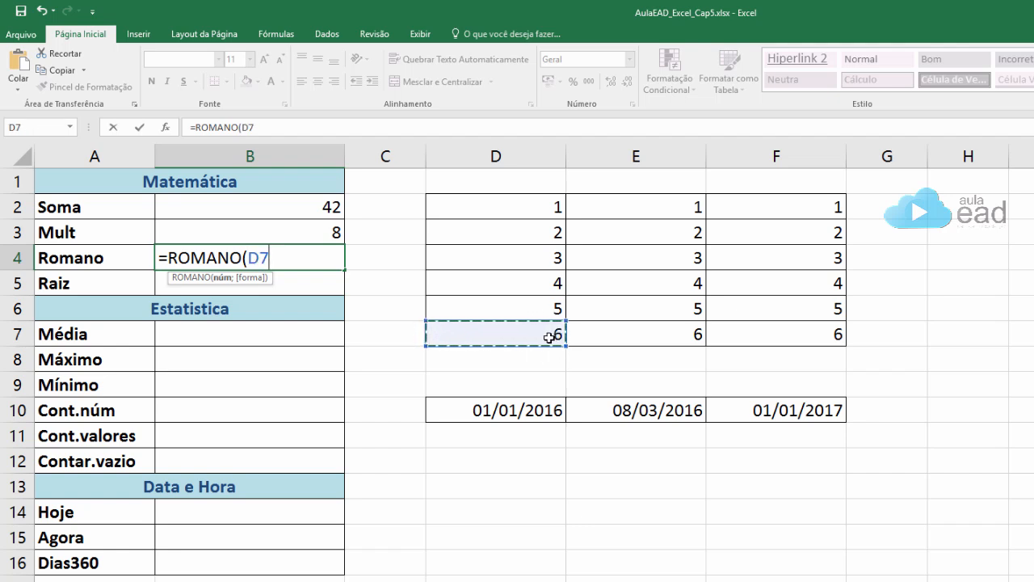
pyautogui.press('Return')
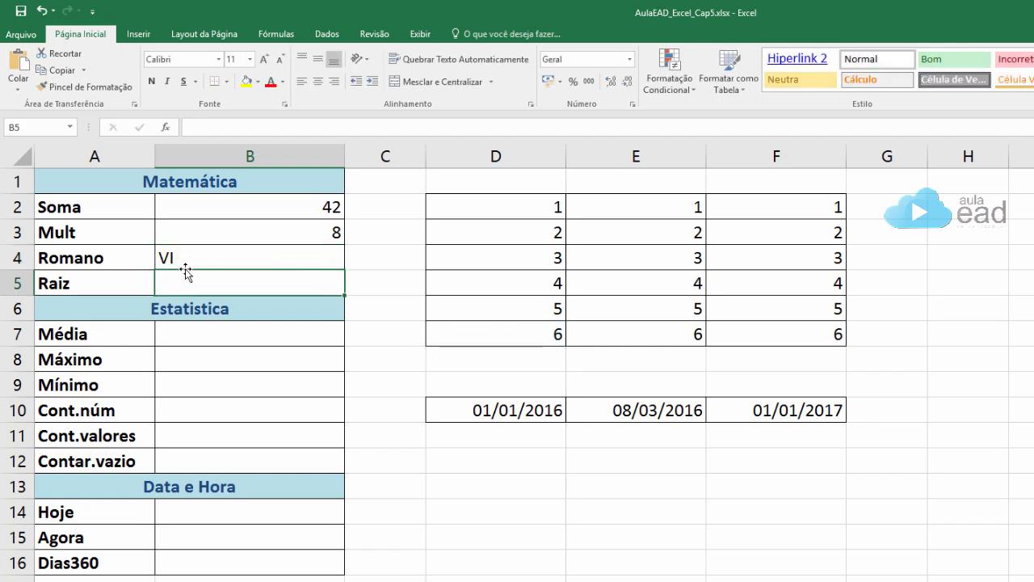
# Step: Test the ROMANO formula by setting cell D7 to 100, 175 and 1048 in turn
pyautogui.click(538, 331)
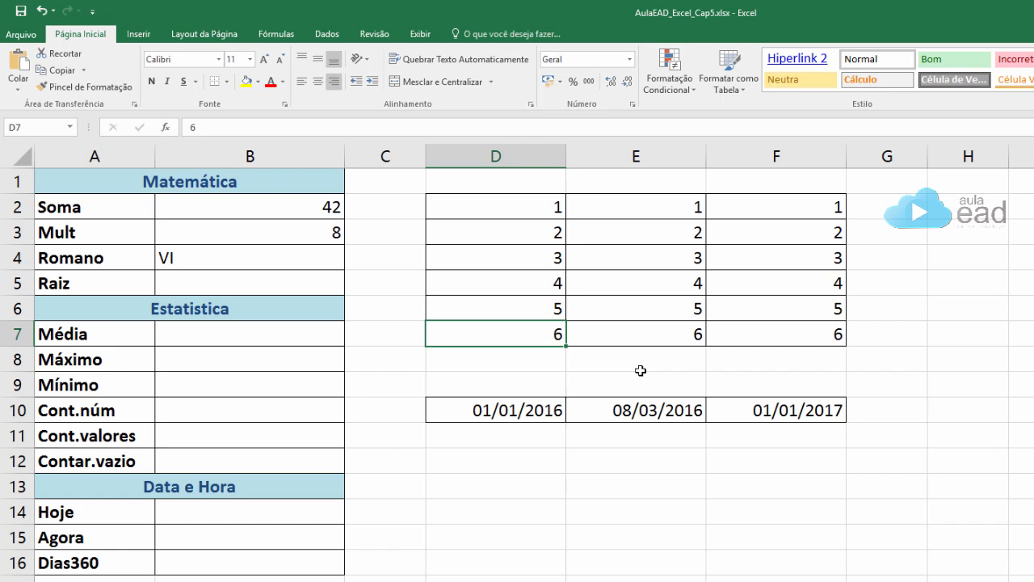
pyautogui.write('100')
pyautogui.press('Return')
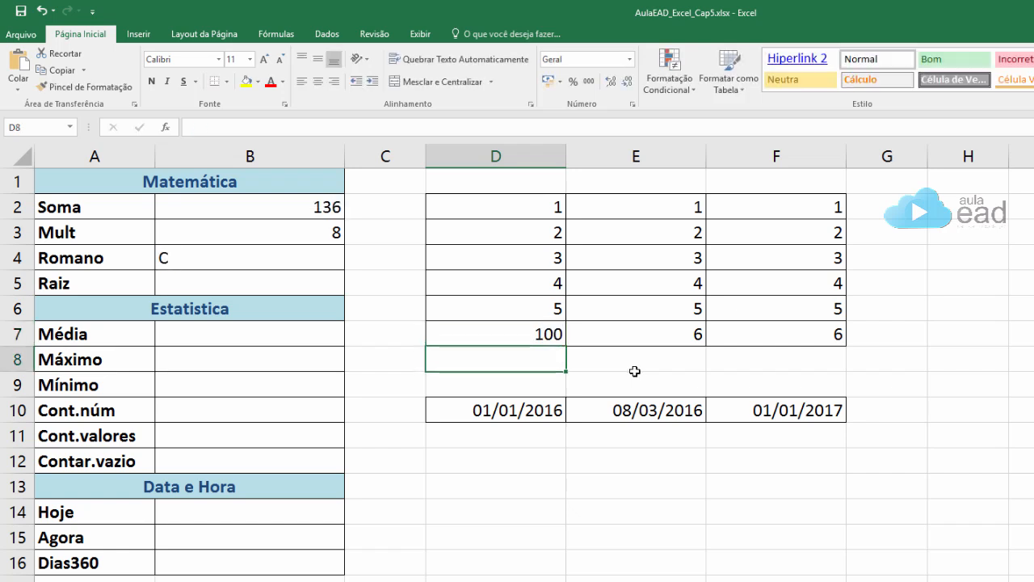
pyautogui.click(537, 337)
pyautogui.write('175')
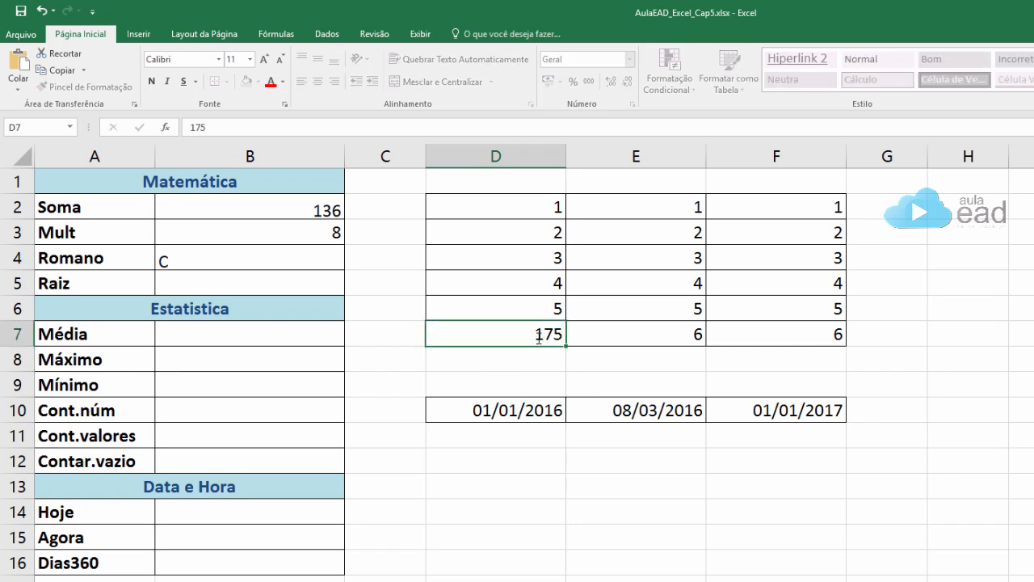
pyautogui.press('Return')
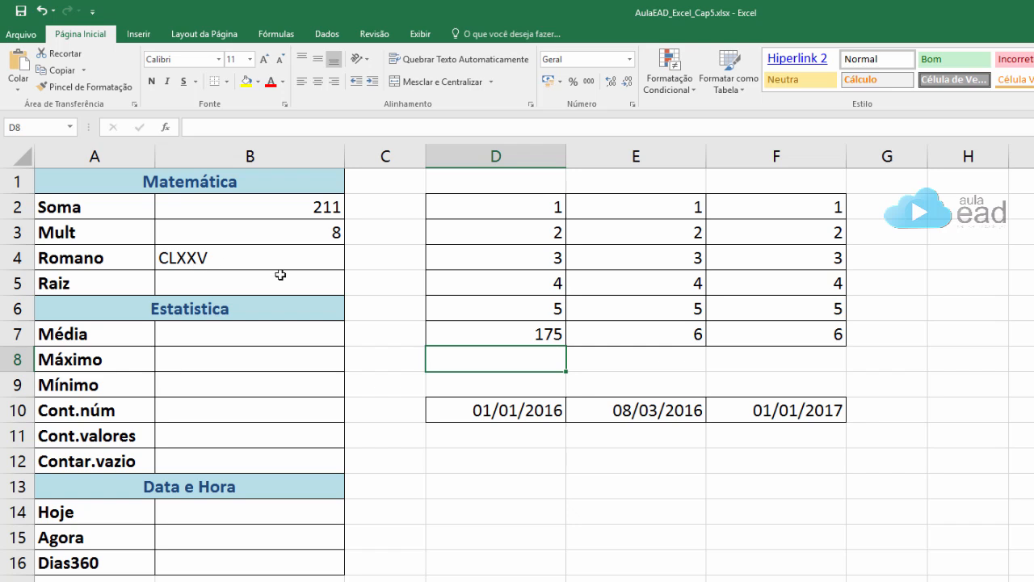
pyautogui.click(515, 332)
pyautogui.write('1048')
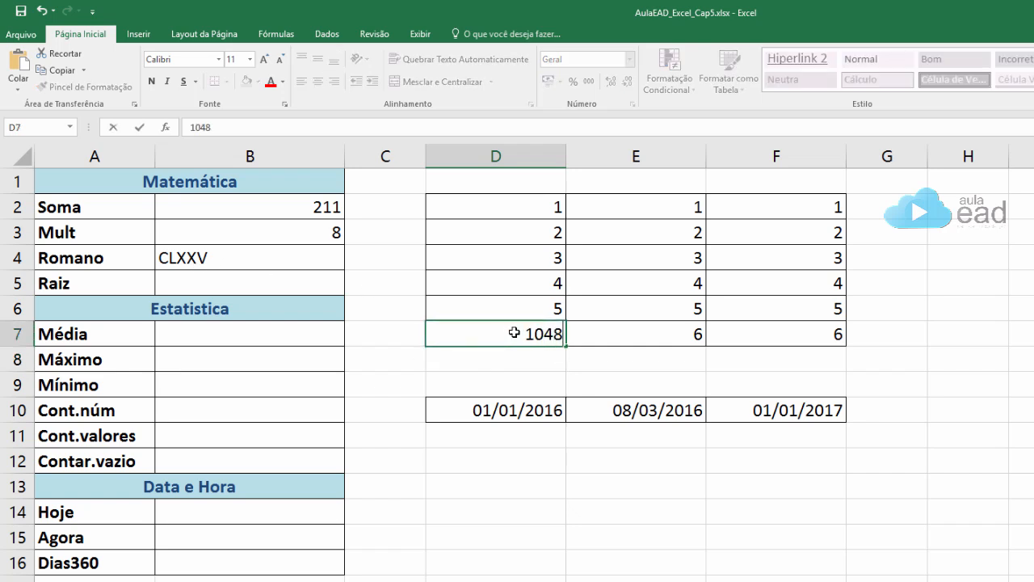
pyautogui.press('Return')
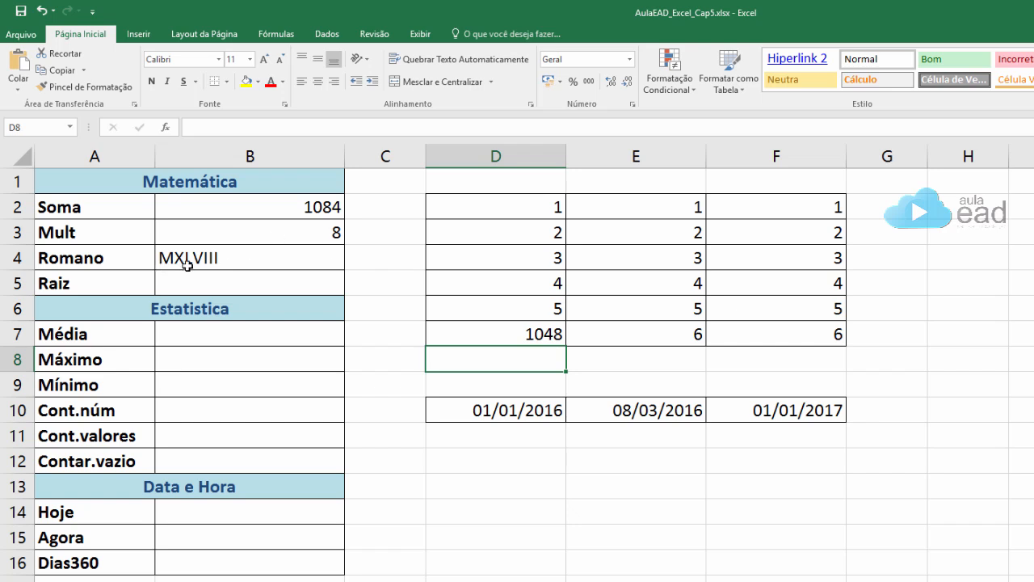
# Step: Try further numbers with the ROMANO formula by setting cell D7 to 2048, 1200 and 1250 in turn
pyautogui.click(554, 329)
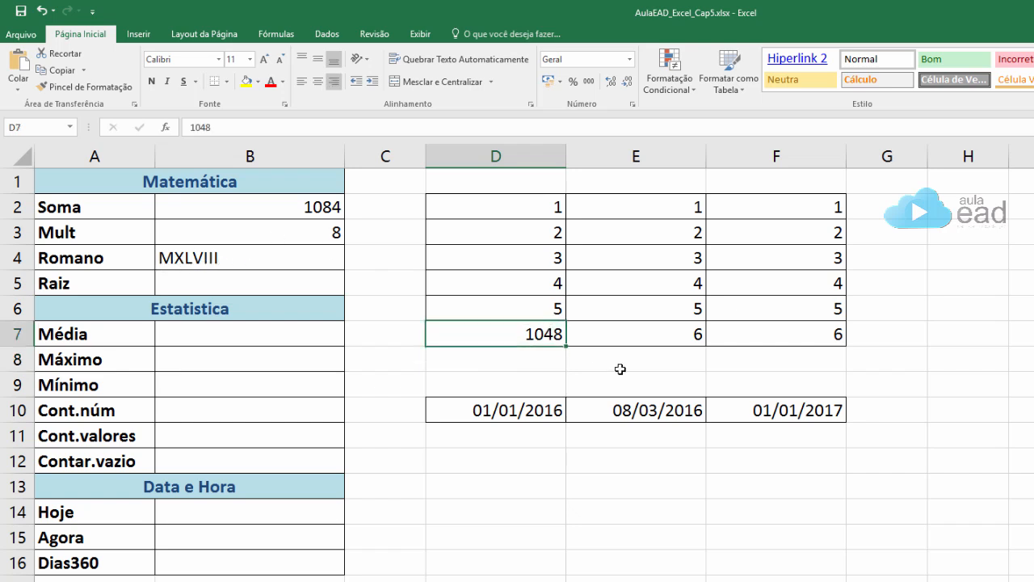
pyautogui.write('2048')
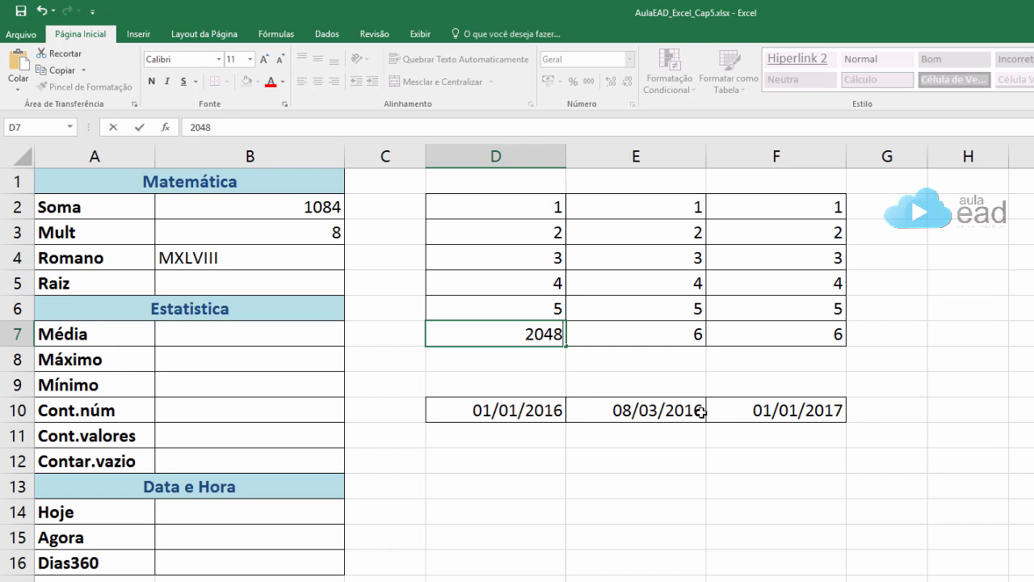
pyautogui.press('Return')
pyautogui.click(525, 343)
pyautogui.write('1200')
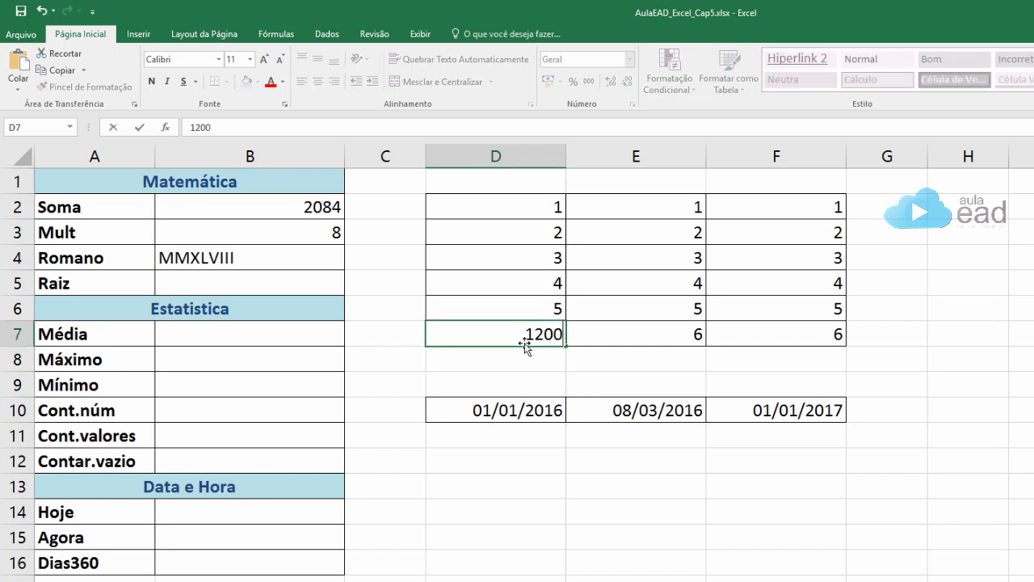
pyautogui.press('Return')
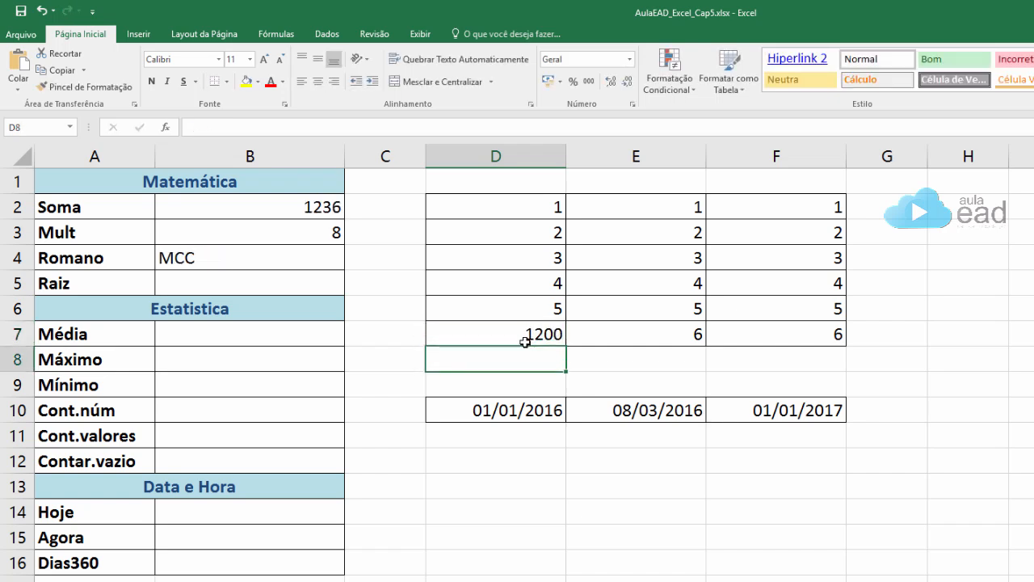
pyautogui.click(533, 333)
pyautogui.write('1250')
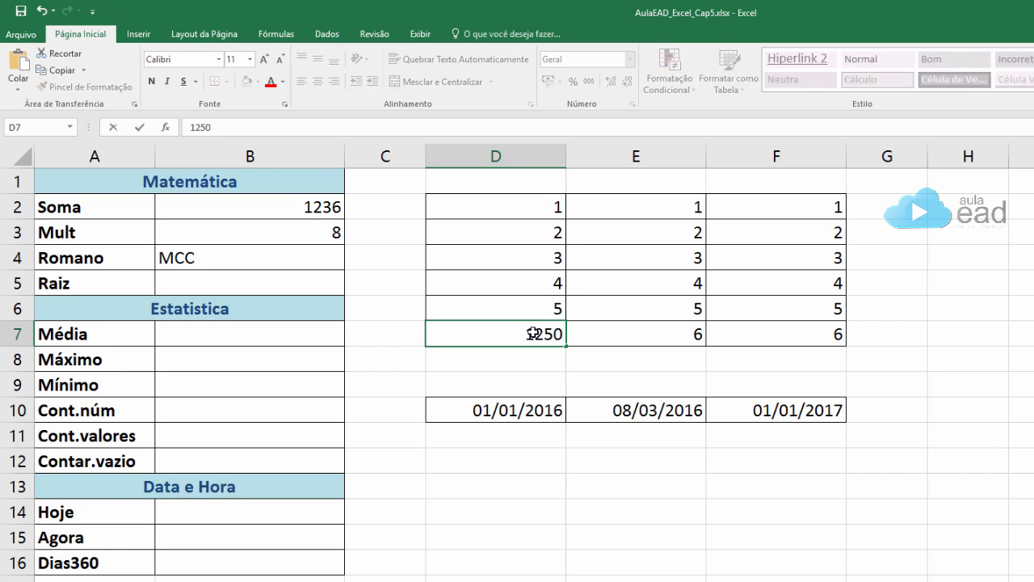
pyautogui.press('Return')
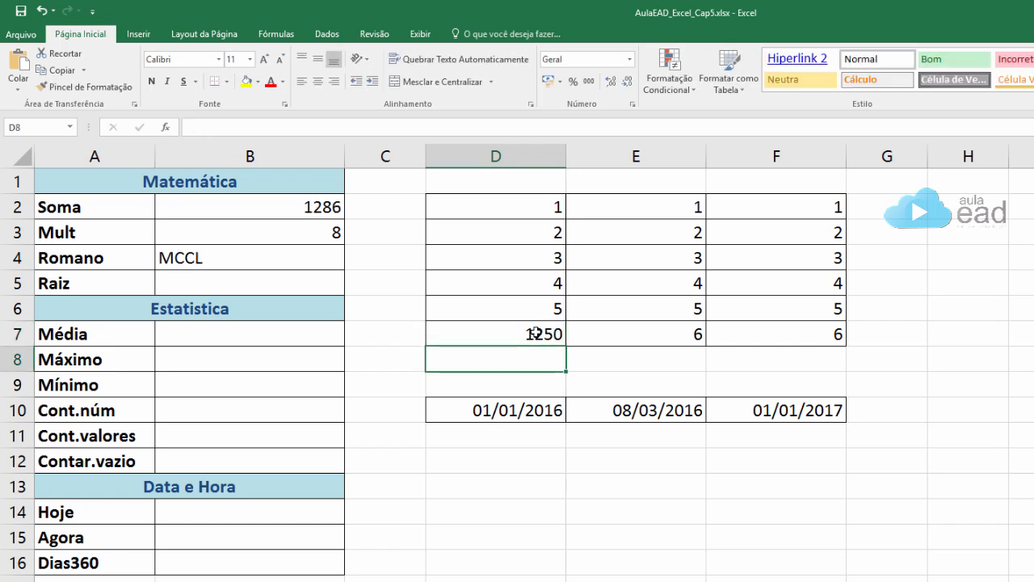
# Step: Review the ROMANO formula in cell B4 and set its source cell D7 back to 6
pyautogui.doubleClick(223, 262)
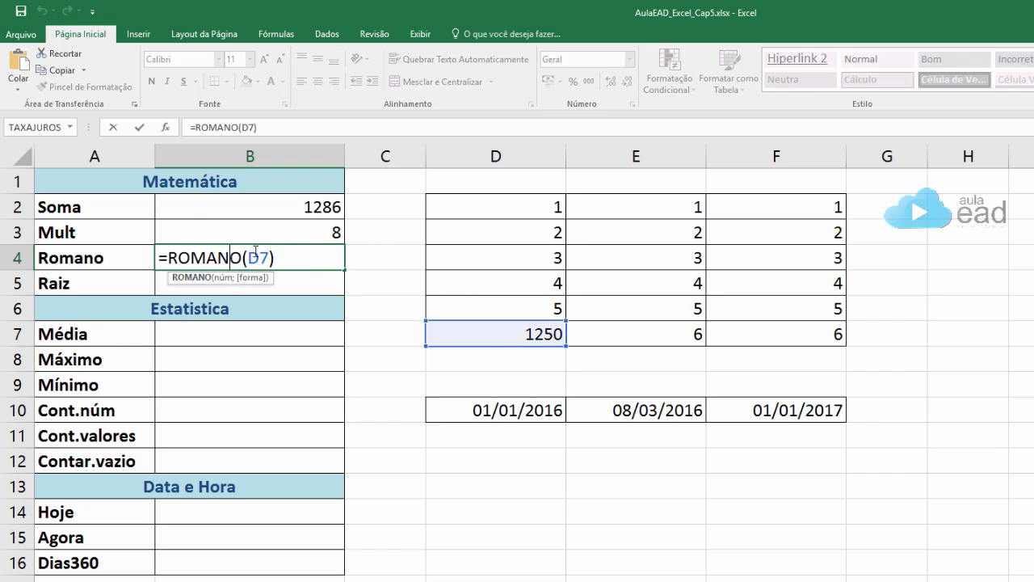
pyautogui.click(524, 335)
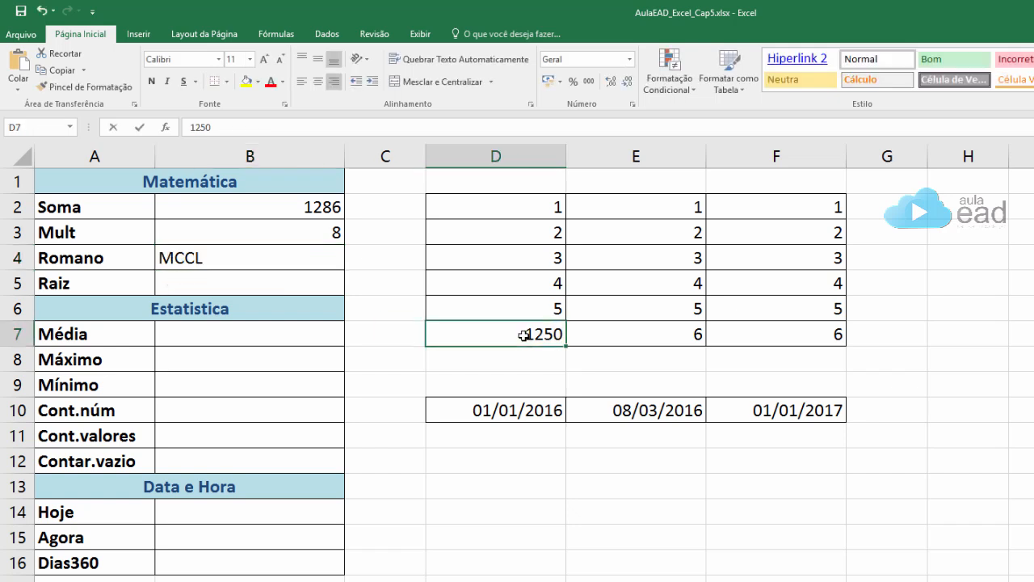
pyautogui.write('6')
pyautogui.press('Return')
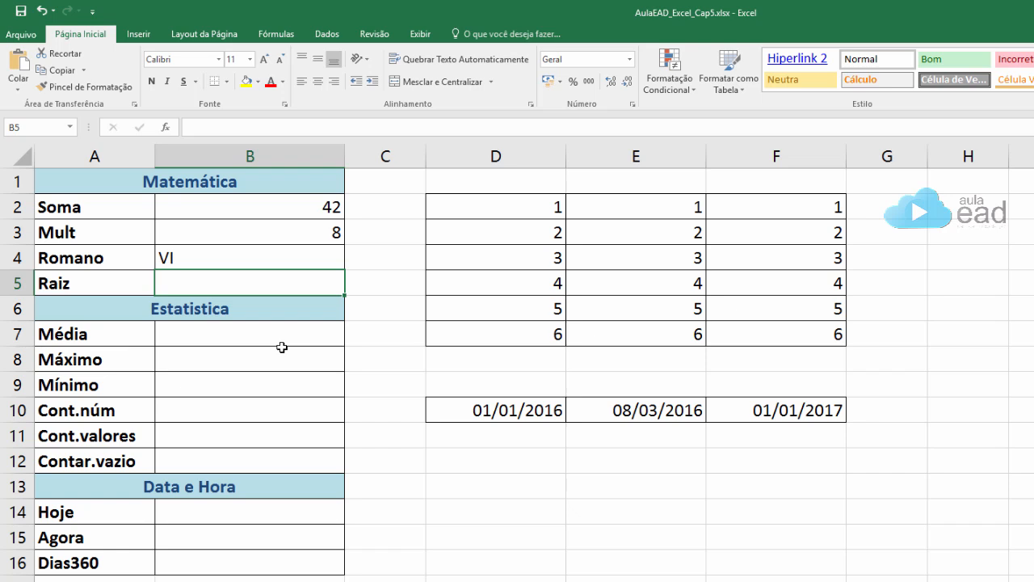
# Step: Enter a RAIZ formula in cell B5 that calculates the square root of the number in cell D7
pyautogui.write('=ra')
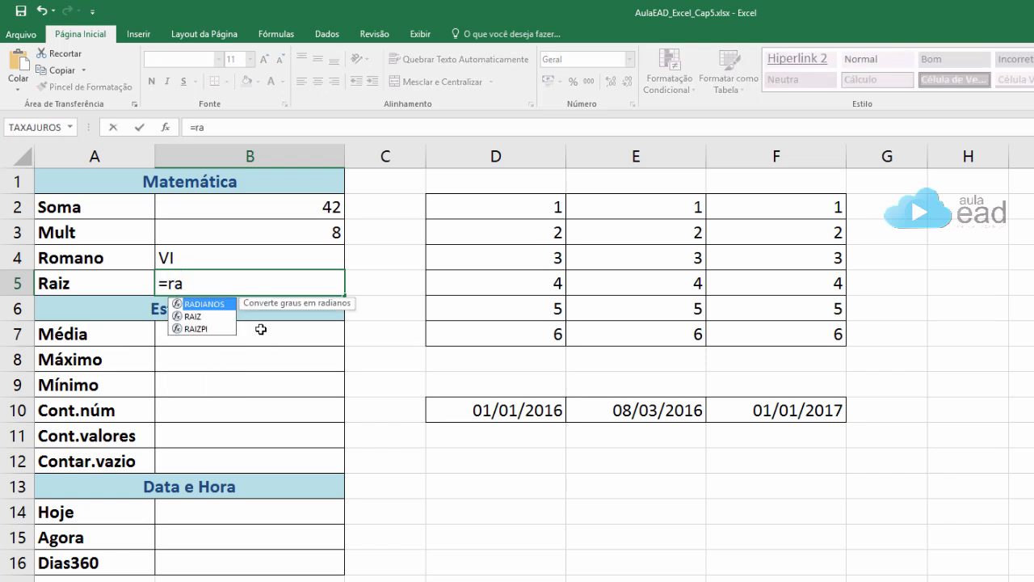
pyautogui.click(202, 317)
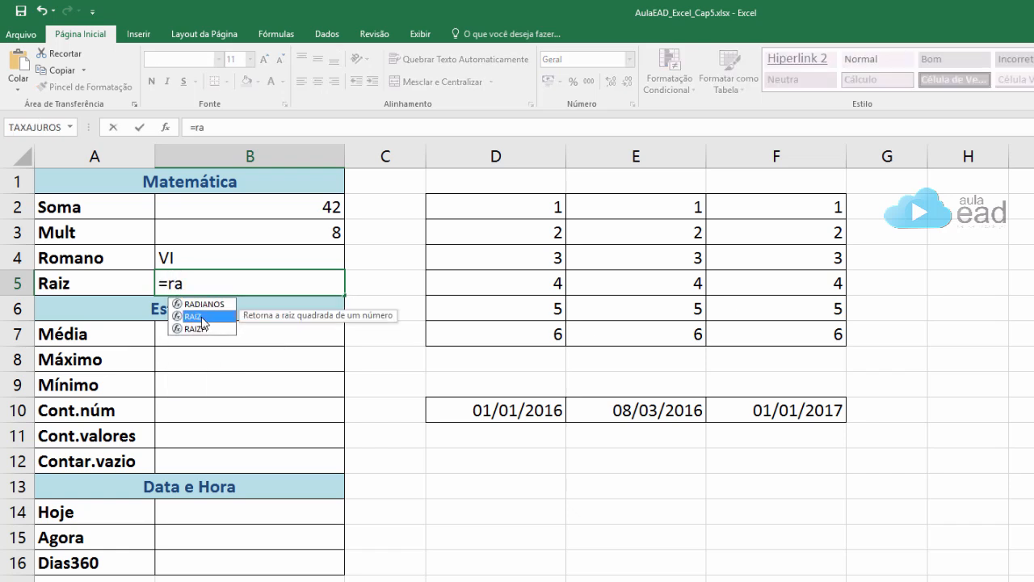
pyautogui.doubleClick(202, 317)
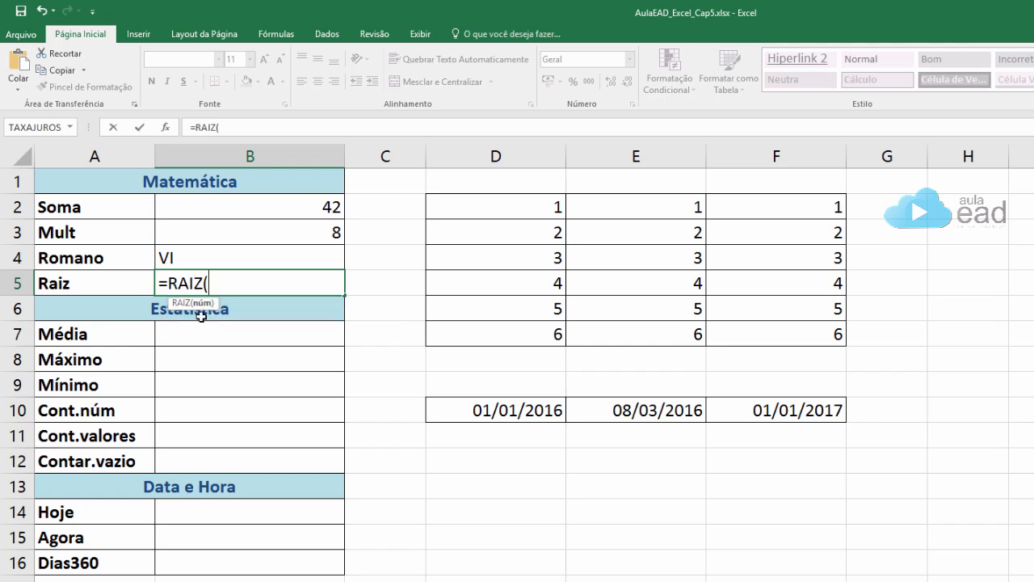
pyautogui.click(514, 333)
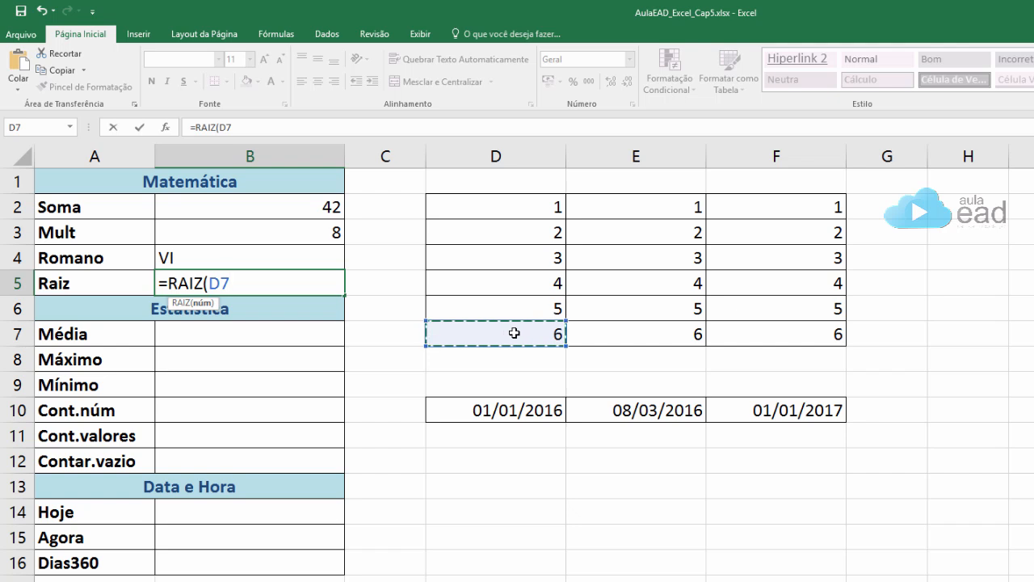
pyautogui.press('Return')
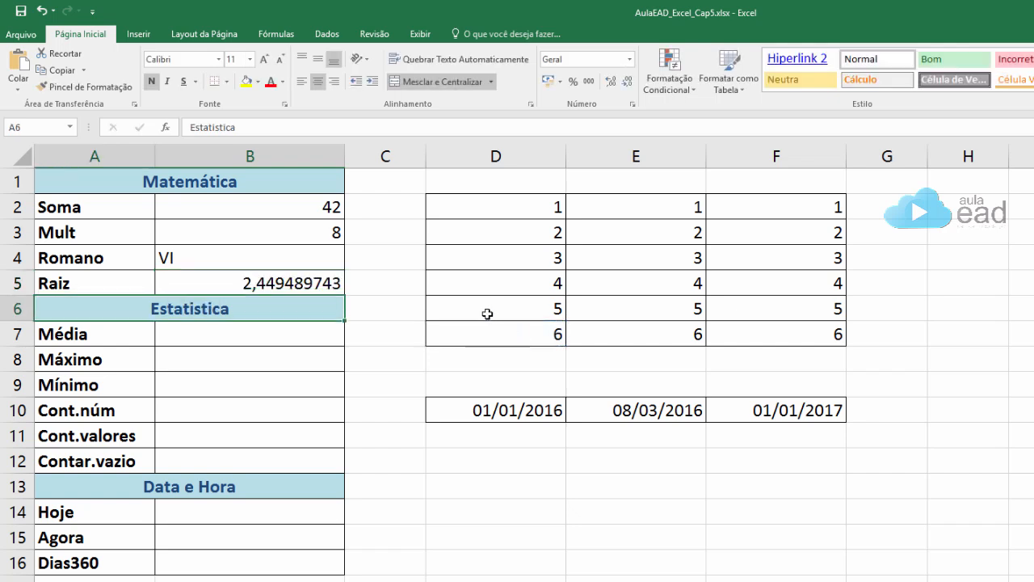
# Step: Test the RAIZ formula with 9, 1024 and 500 in cell D7, and set the cell back to 6
pyautogui.click(543, 333)
pyautogui.write('9')
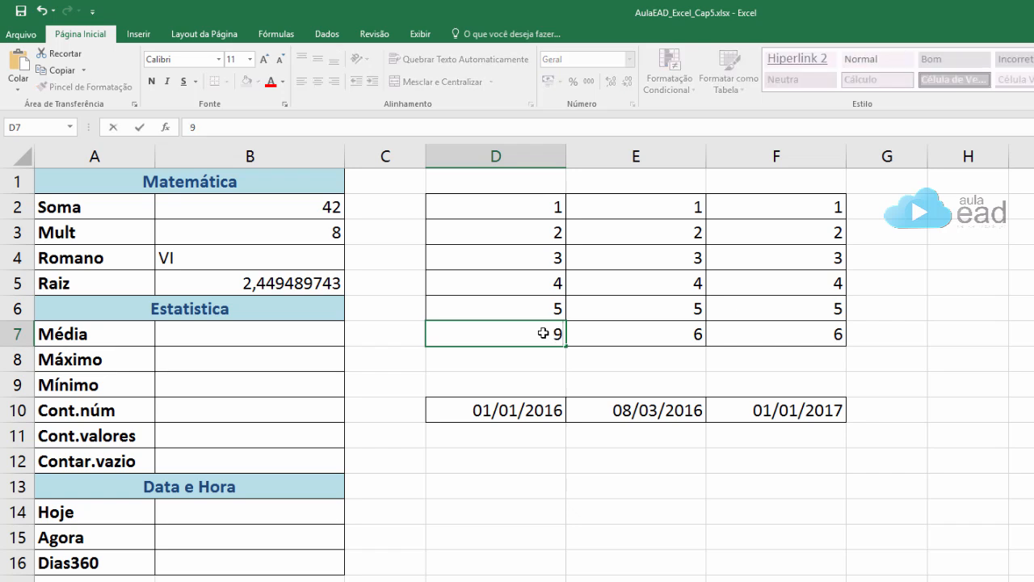
pyautogui.press('Return')
pyautogui.click(548, 331)
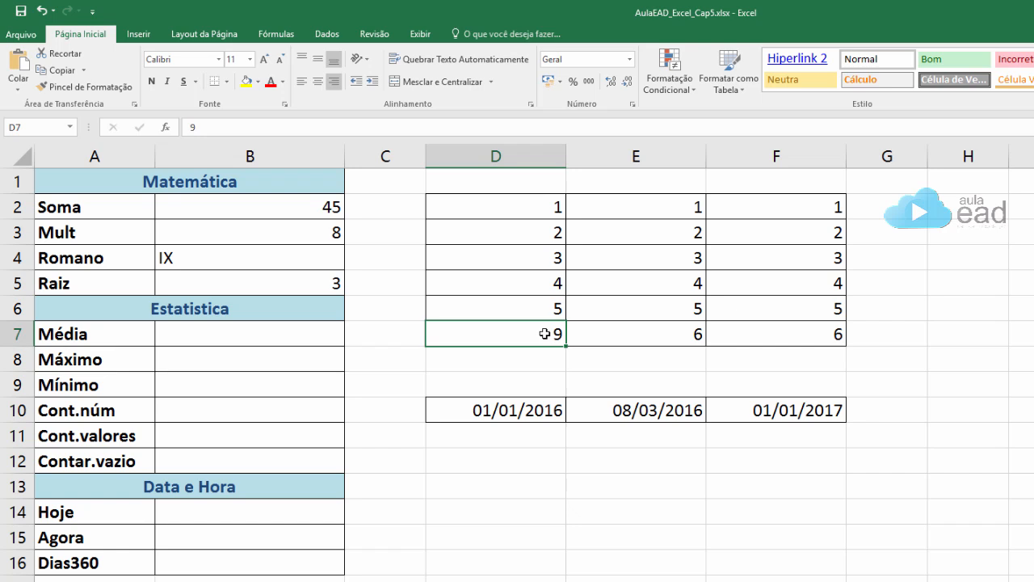
pyautogui.write('1024')
pyautogui.press('Return')
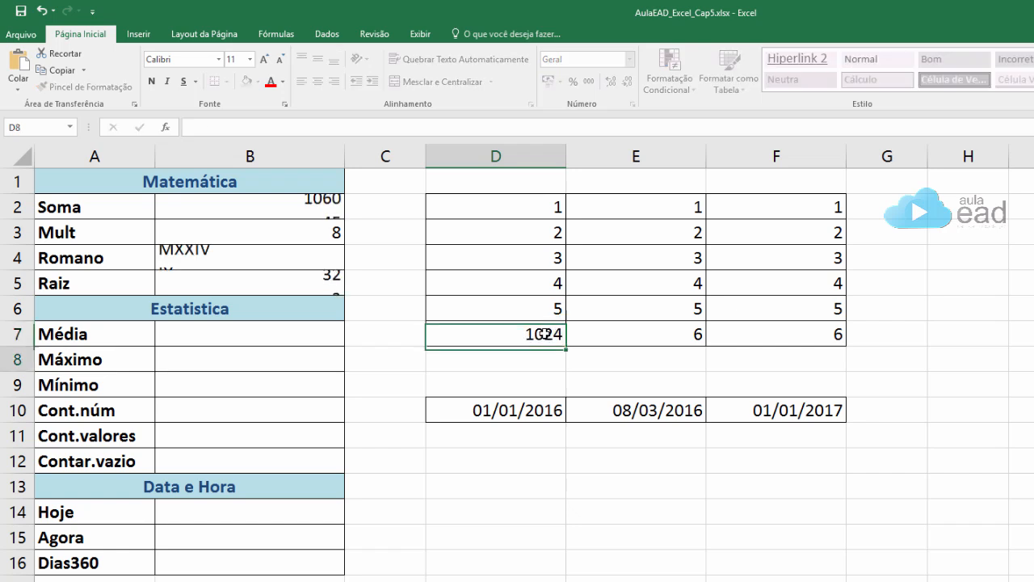
pyautogui.click(545, 333)
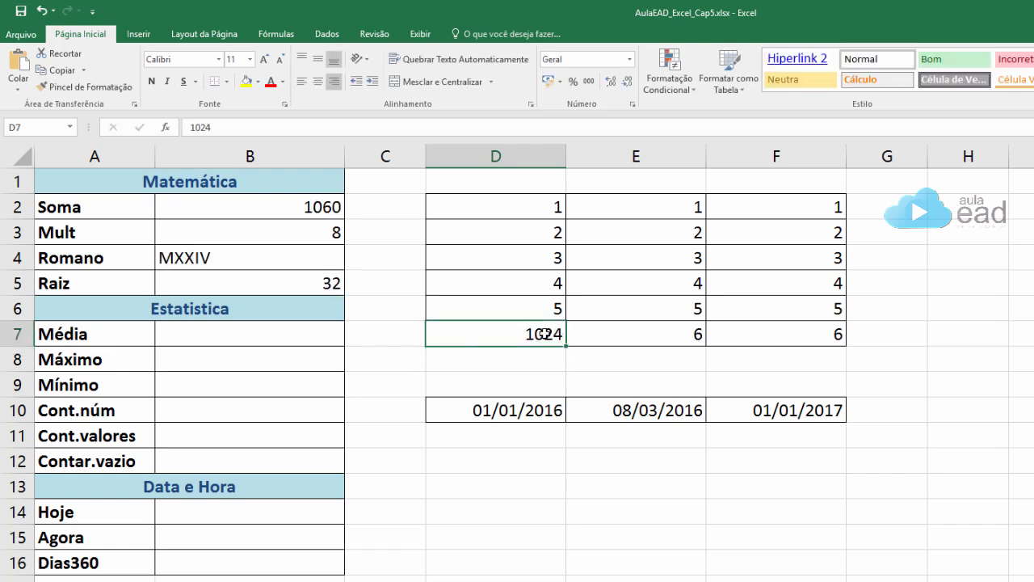
pyautogui.write('500')
pyautogui.press('Return')
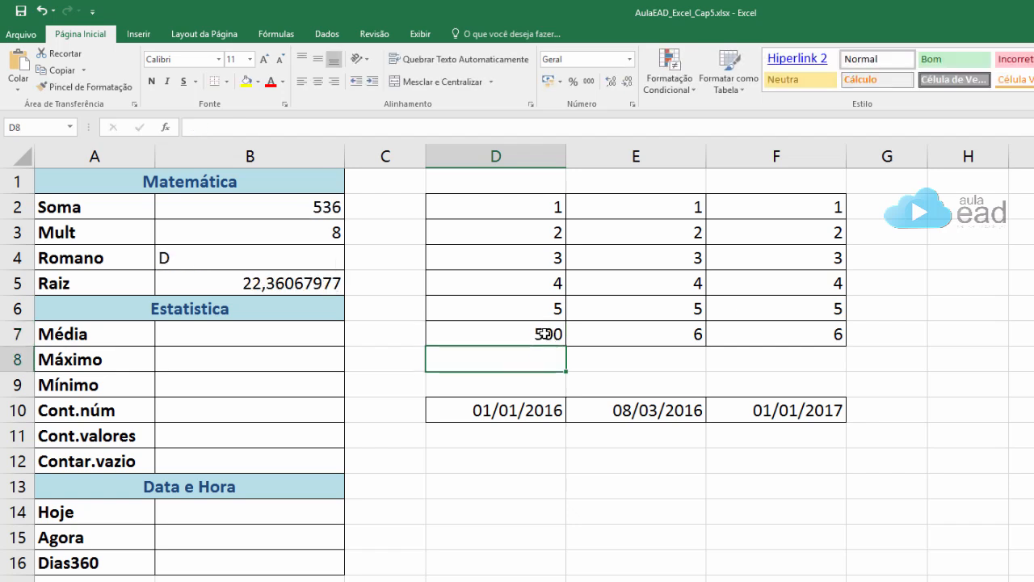
pyautogui.click(545, 332)
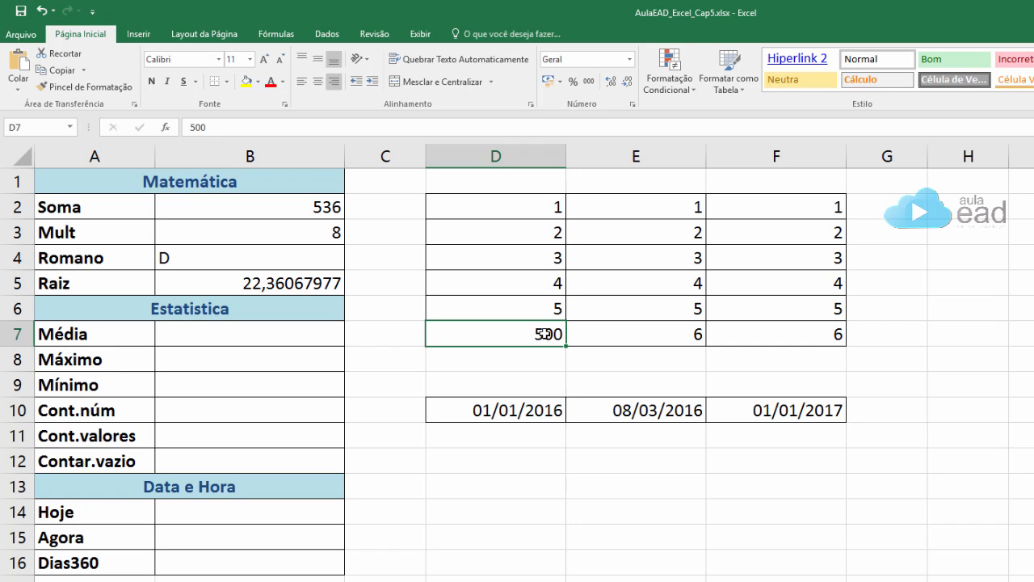
pyautogui.write('6')
pyautogui.press('Return')
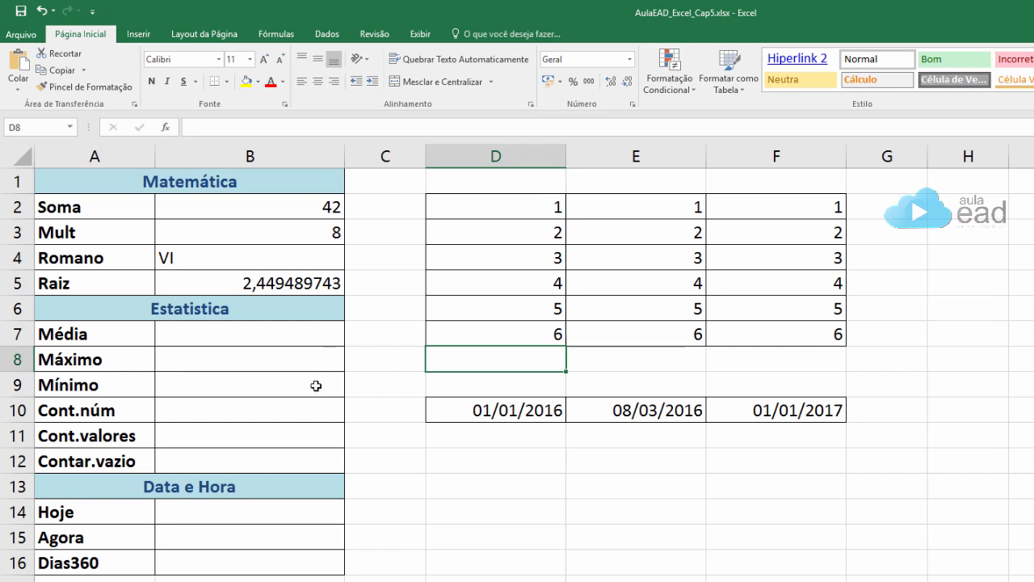
# Step: Enter a MÉDIA formula in cell B7 that averages the range D2:D7
pyautogui.click(223, 336)
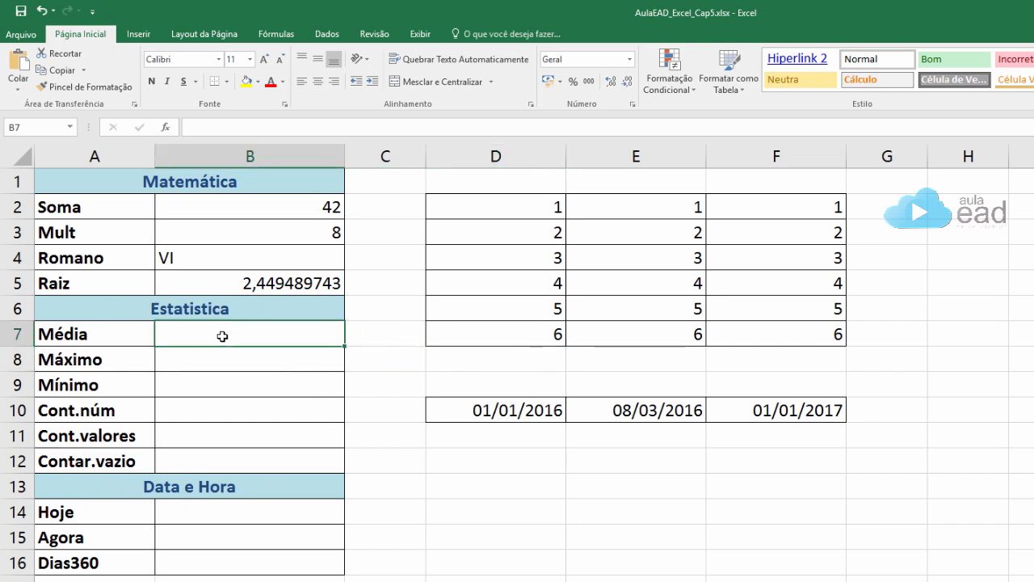
pyautogui.write('=m')
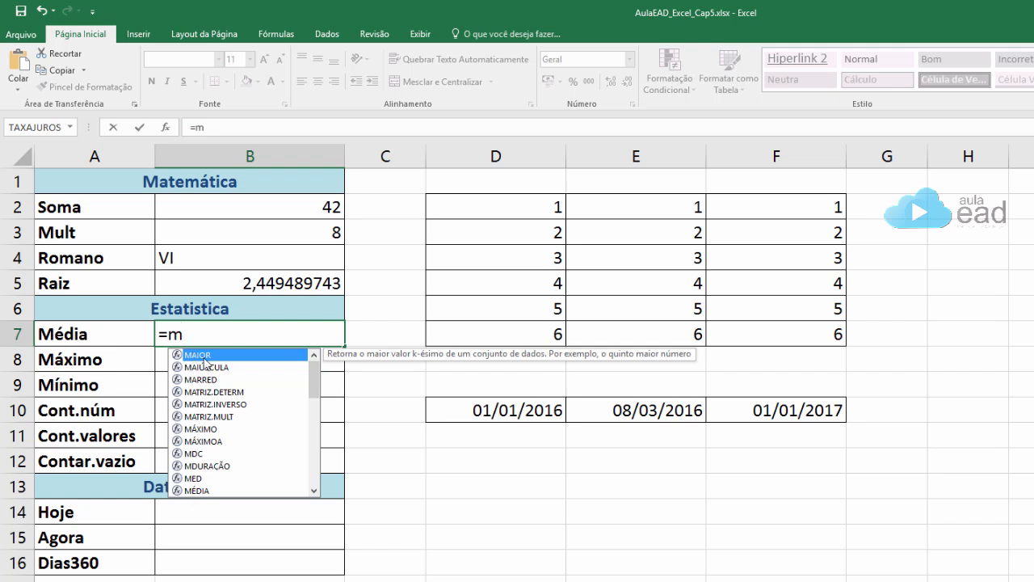
pyautogui.doubleClick(197, 491)
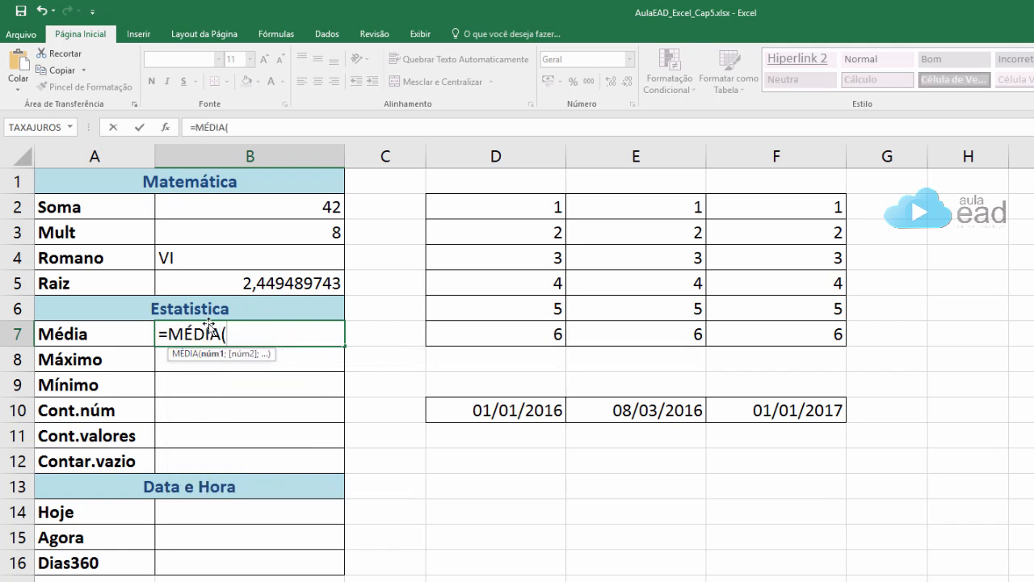
pyautogui.click(502, 207)
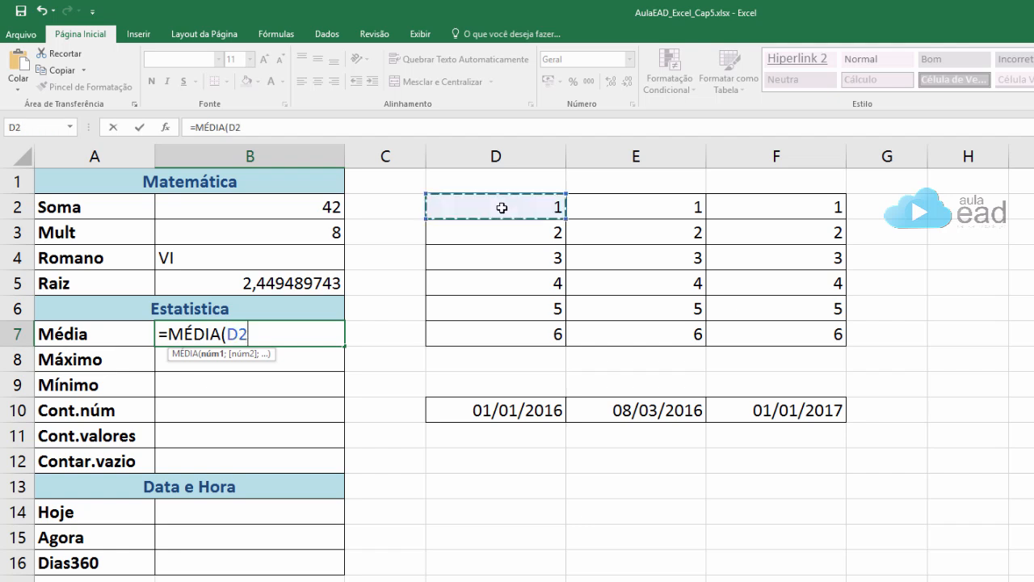
pyautogui.moveTo(501, 208); pyautogui.dragTo(509, 327)
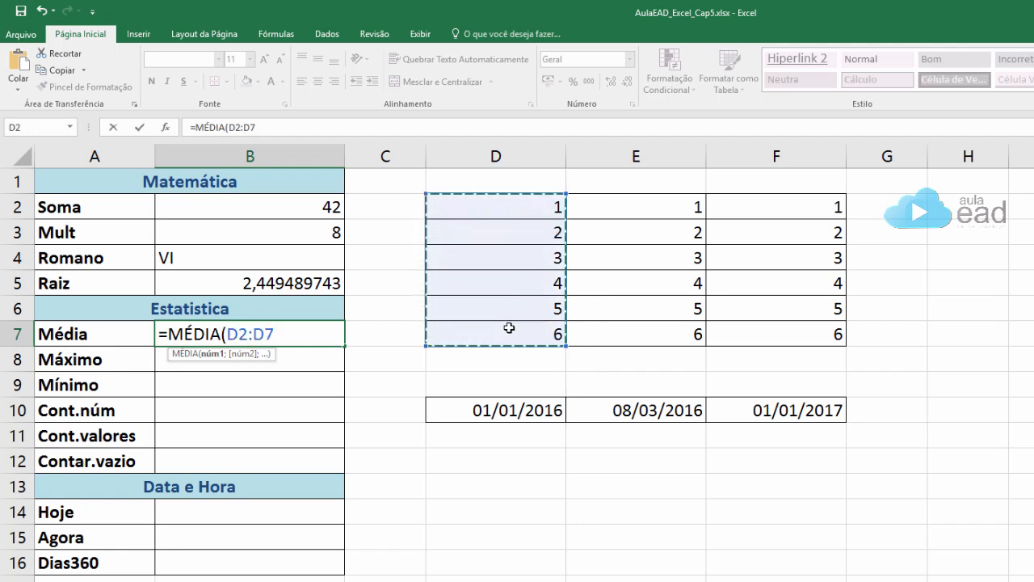
pyautogui.press('Return')
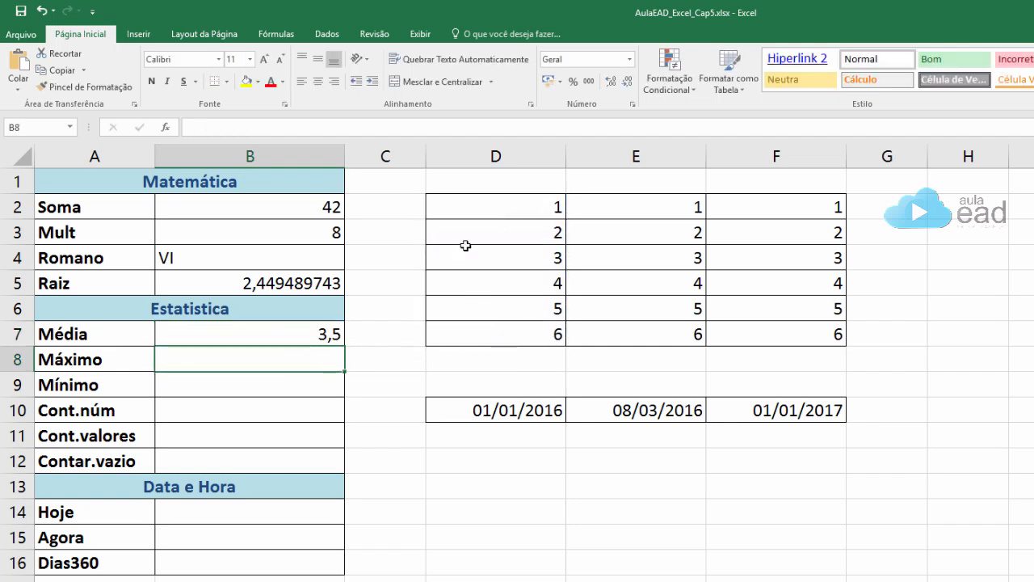
# Step: Replace the range in the MÉDIA formula in cell B7 with D2:F7
pyautogui.doubleClick(318, 335)
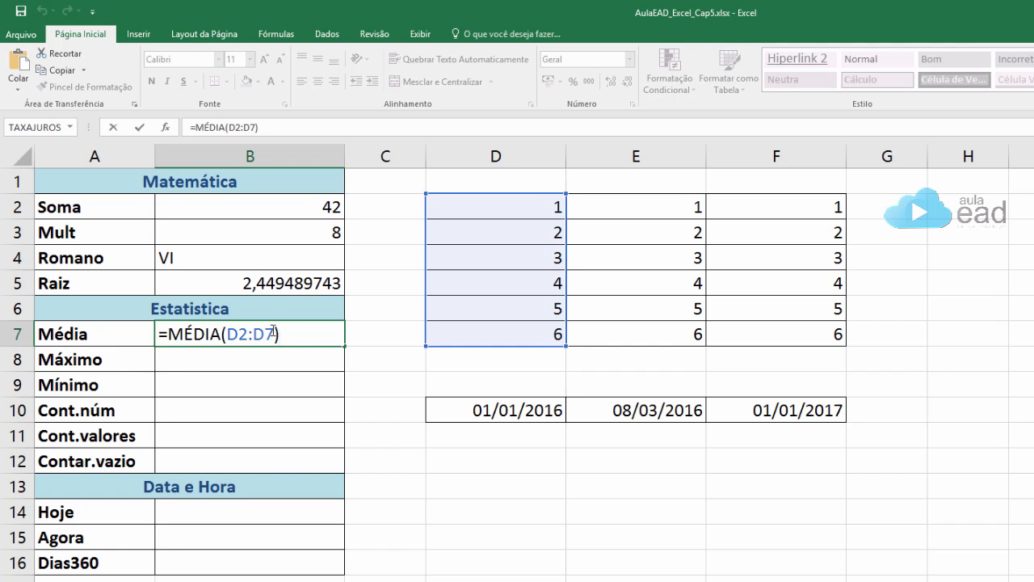
pyautogui.moveTo(275, 334); pyautogui.dragTo(229, 334)
pyautogui.press('Delete')
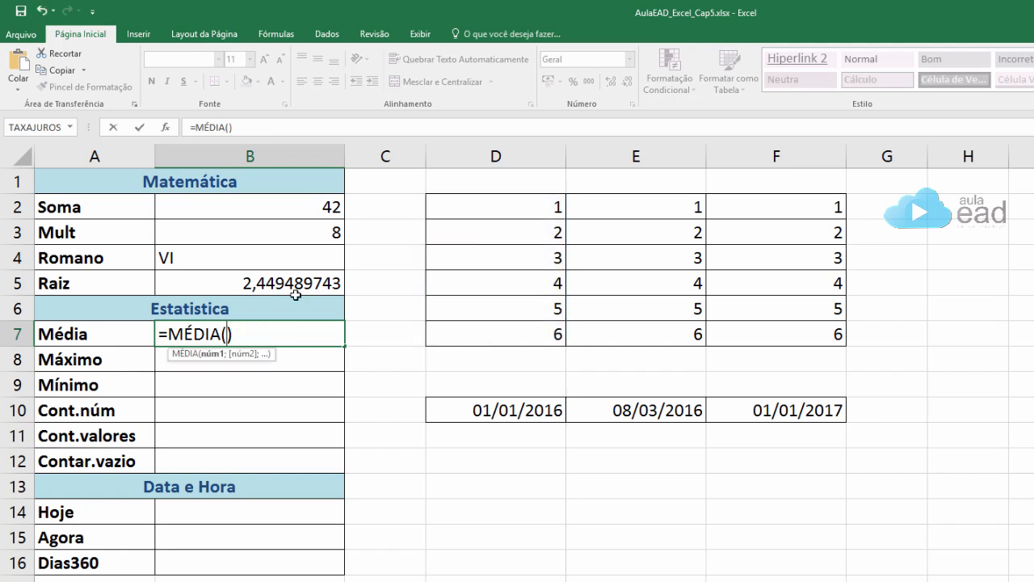
pyautogui.moveTo(512, 204); pyautogui.dragTo(754, 332)
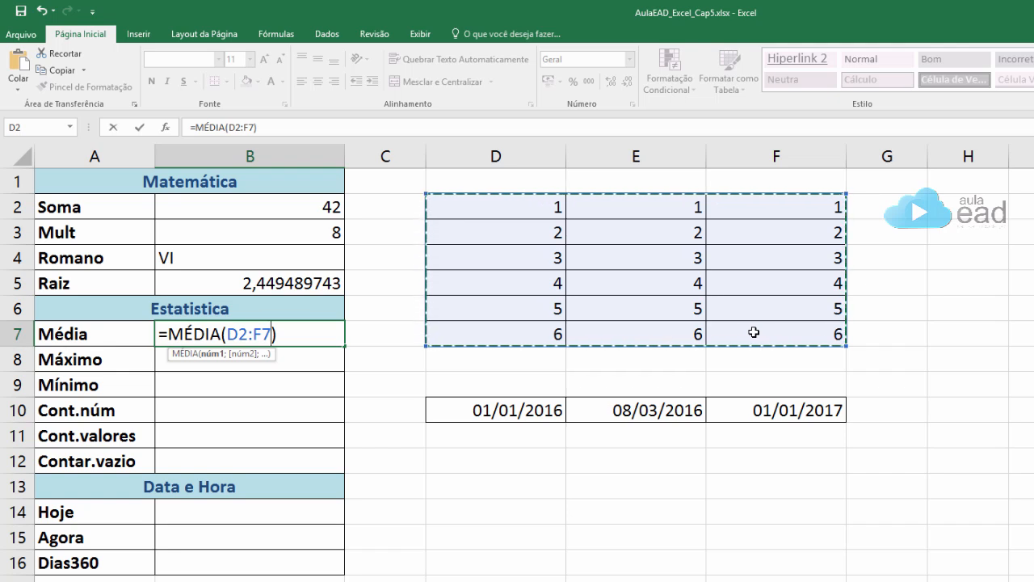
pyautogui.press('Return')
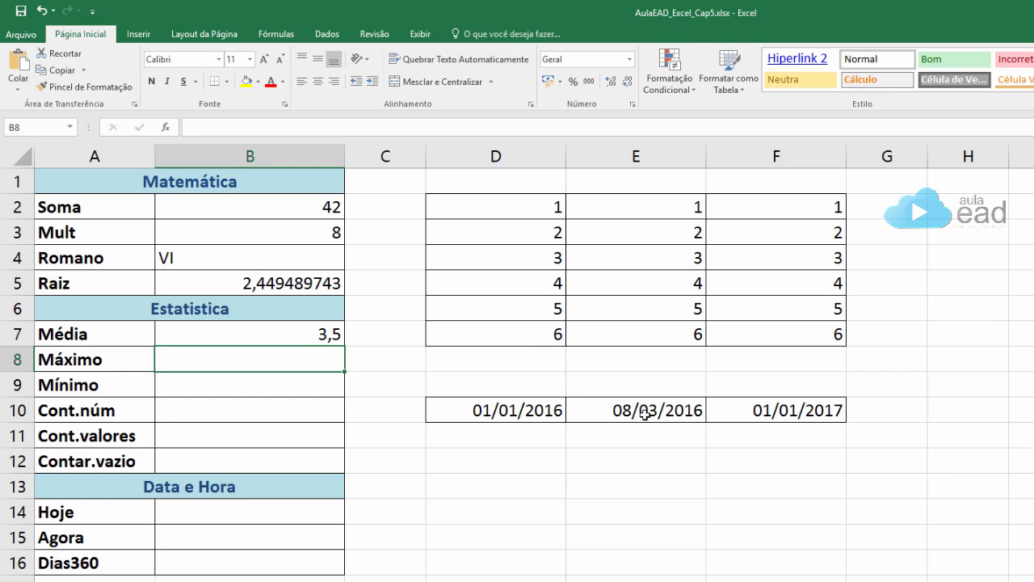
# Step: Change the values in cells F2 to F7 to 10, 20, 30, 40, 50 and 60
pyautogui.click(762, 216)
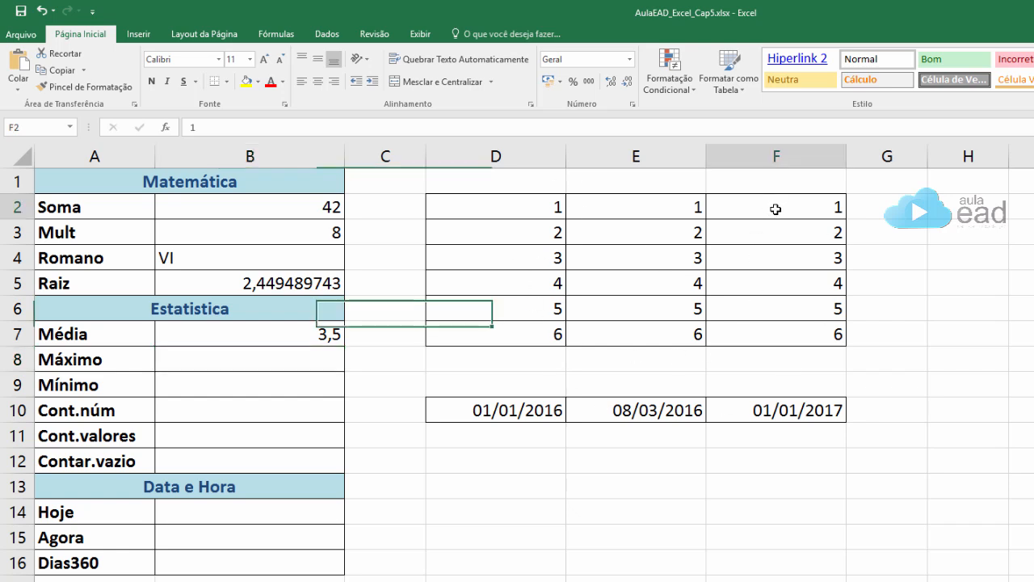
pyautogui.press('F2')
pyautogui.write('0')
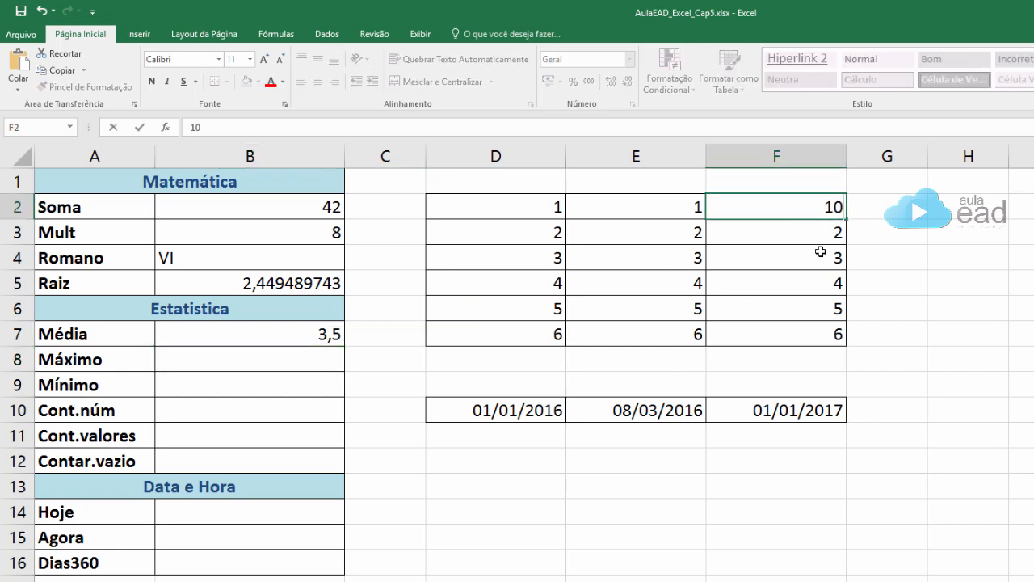
pyautogui.press('Return')
pyautogui.press('F2')
pyautogui.write('0')
pyautogui.press('Return')
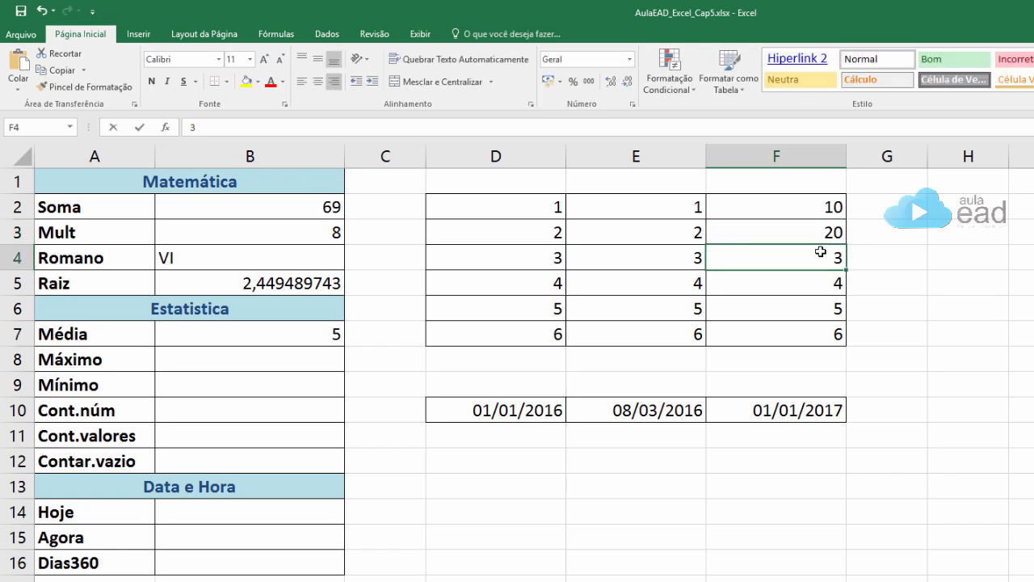
pyautogui.press('F2')
pyautogui.write('0')
pyautogui.press('Return')
pyautogui.press('F2')
pyautogui.write('0')
pyautogui.press('Return')
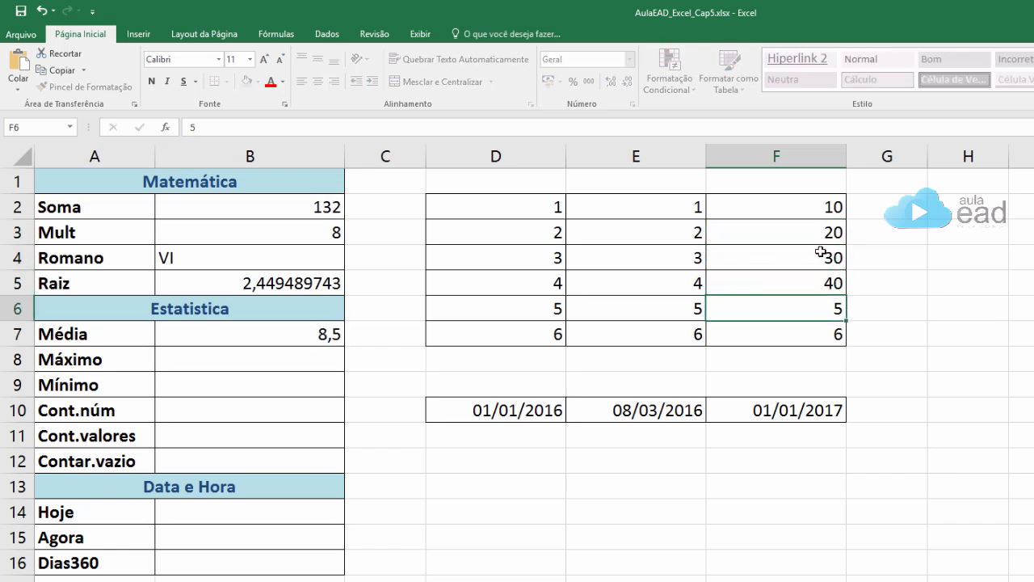
pyautogui.press('F2')
pyautogui.write('0')
pyautogui.press('Return')
pyautogui.press('F2')
pyautogui.write('0')
pyautogui.press('Return')
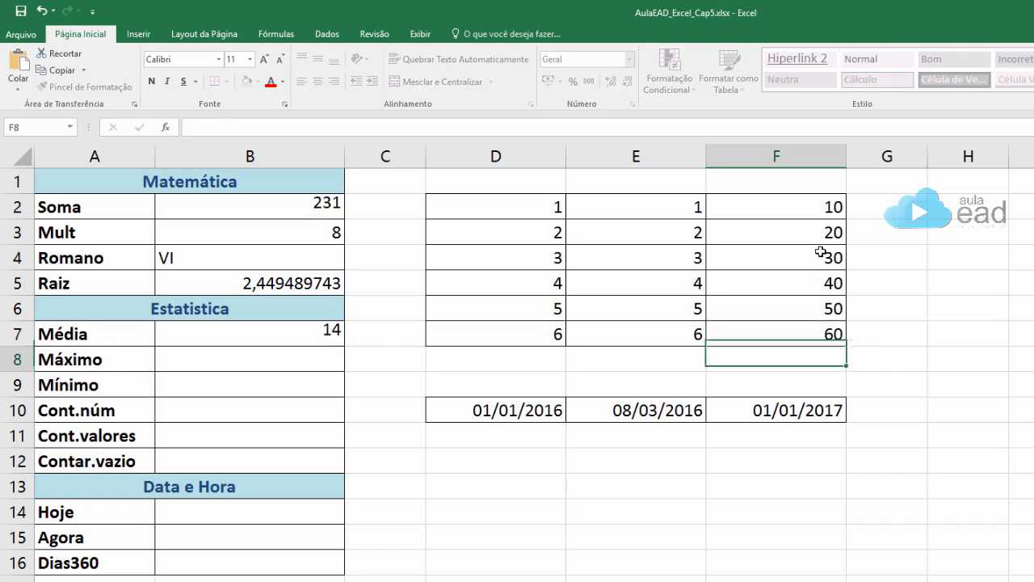
# Step: Edit the MÉDIA formula in cell B7 so it averages only the third number column, F2:F7
pyautogui.click(322, 333)
pyautogui.press('F2')
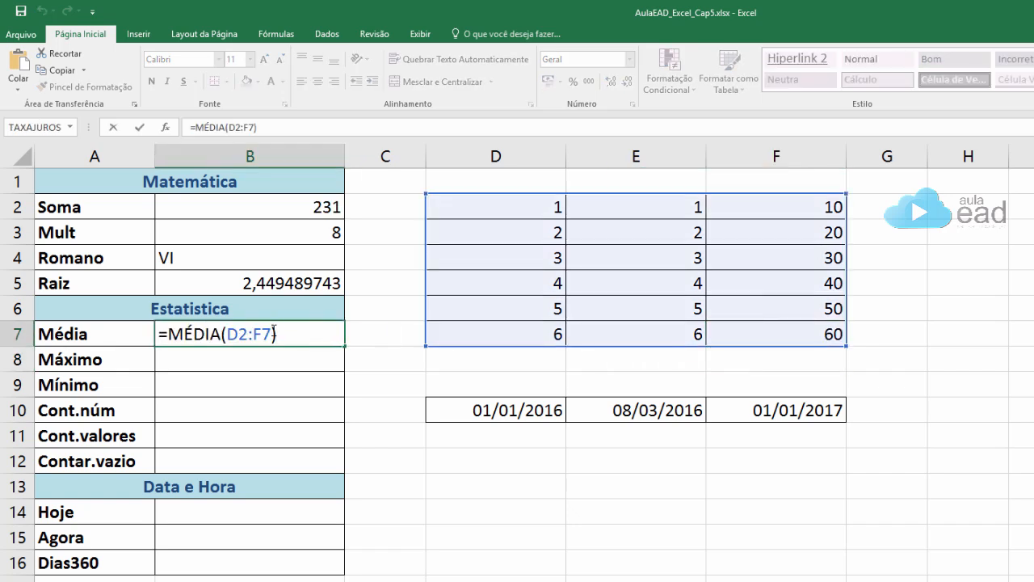
pyautogui.press('BackSpace')
pyautogui.press('BackSpace')
pyautogui.press('BackSpace')
pyautogui.press('BackSpace')
pyautogui.press('BackSpace')
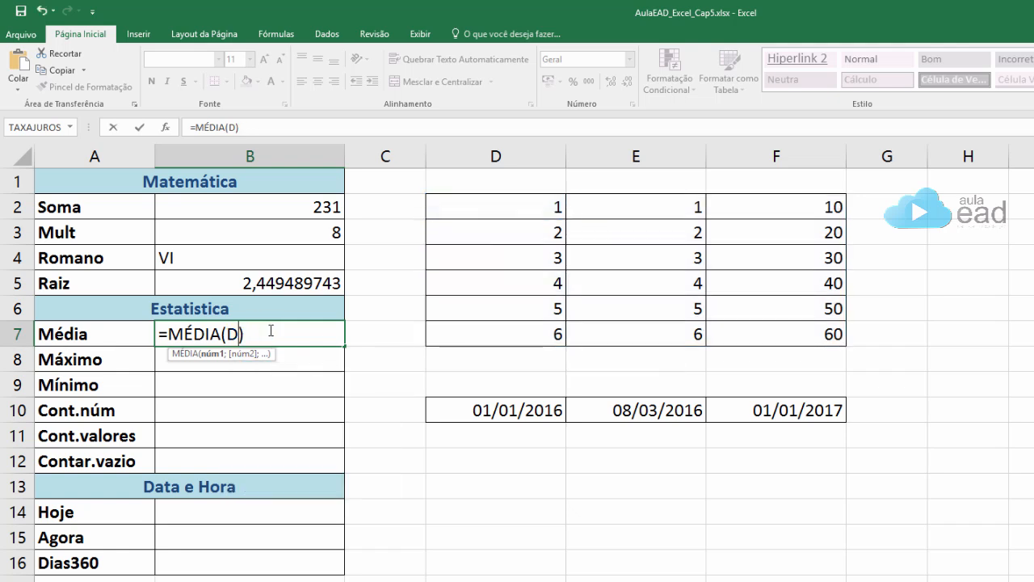
pyautogui.moveTo(824, 207); pyautogui.dragTo(831, 325)
pyautogui.press('Return')
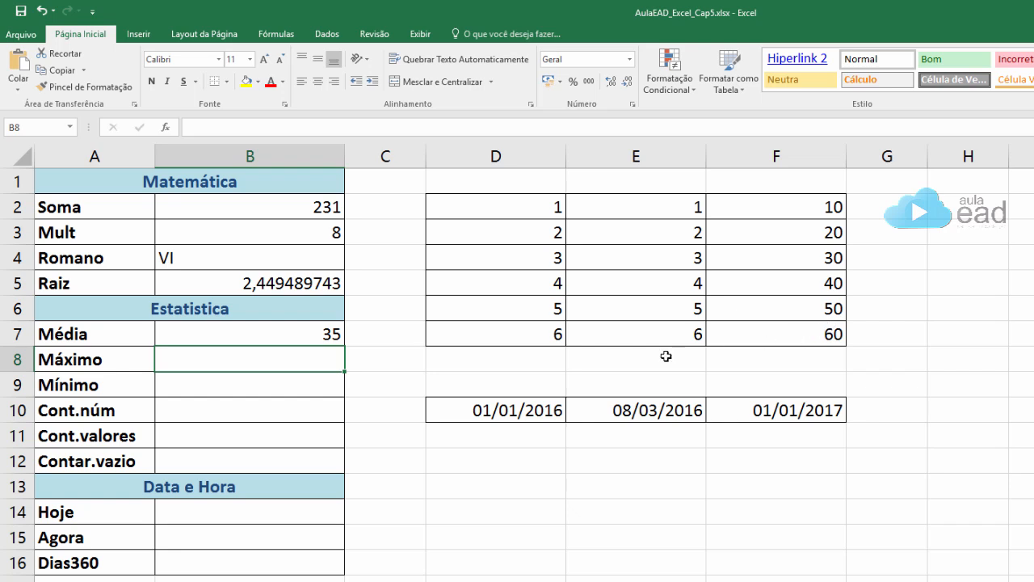
# Step: Change the MÉDIA formula in cell B7 to average the first row of numbers, D2:F2
pyautogui.doubleClick(300, 335)
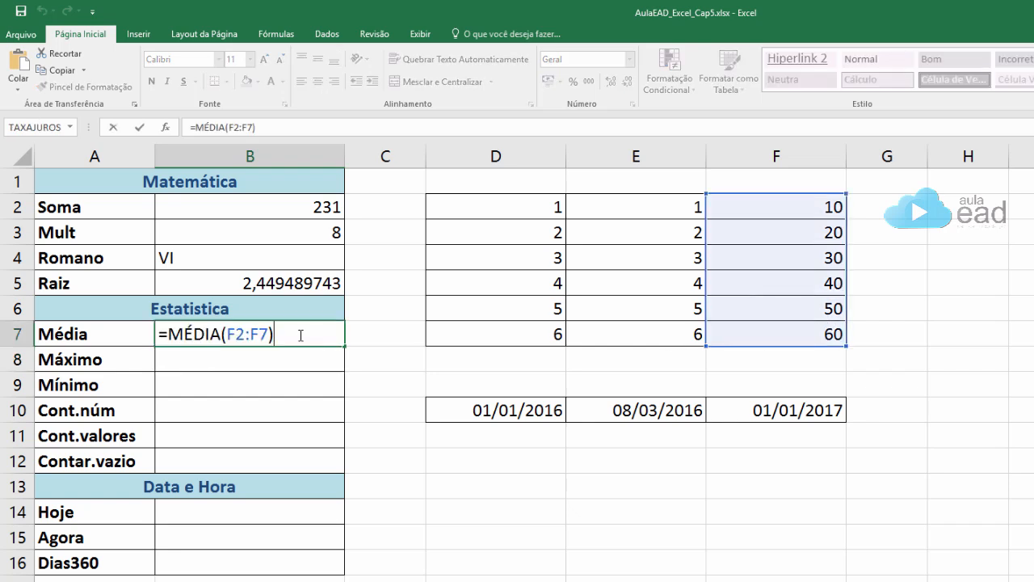
pyautogui.moveTo(520, 207); pyautogui.dragTo(752, 209)
pyautogui.press('Return')
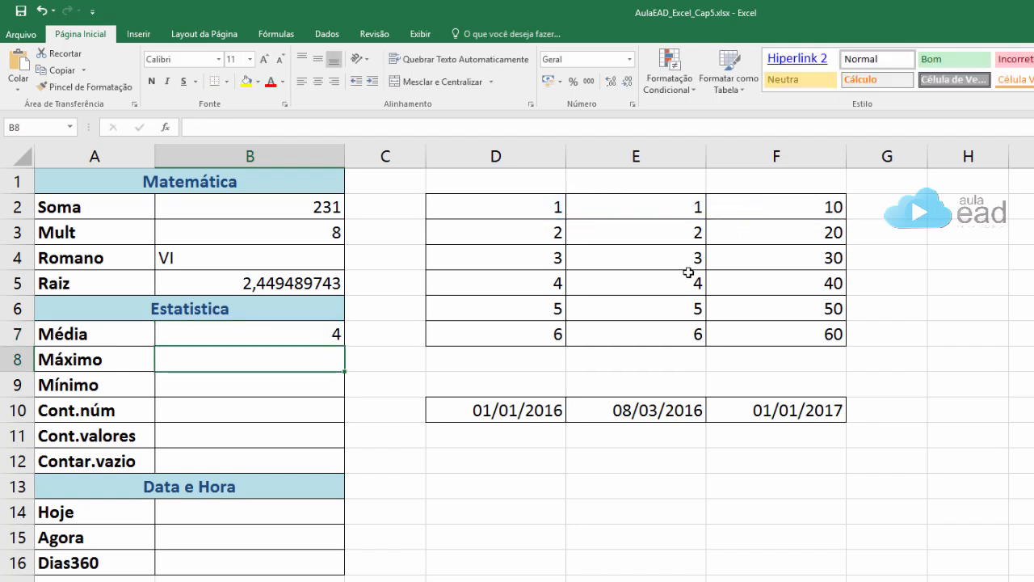
# Step: Replace the argument of the MÉDIA formula in cell B7 with the row range D6:F6
pyautogui.doubleClick(333, 332)
pyautogui.click(272, 334)
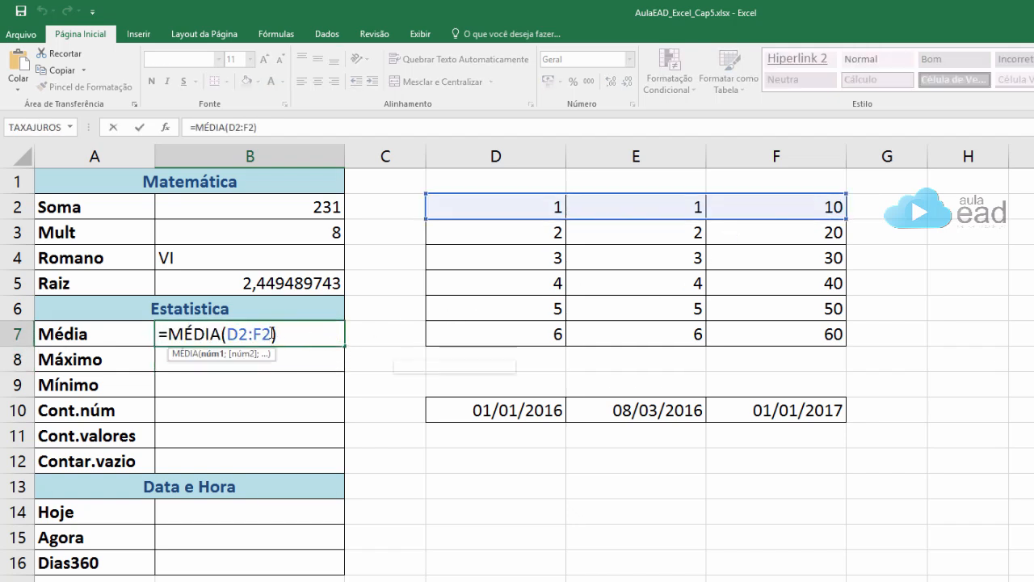
pyautogui.press('BackSpace')
pyautogui.press('BackSpace')
pyautogui.press('BackSpace')
pyautogui.press('BackSpace')
pyautogui.press('BackSpace')
pyautogui.press('BackSpace')
pyautogui.click(522, 308)
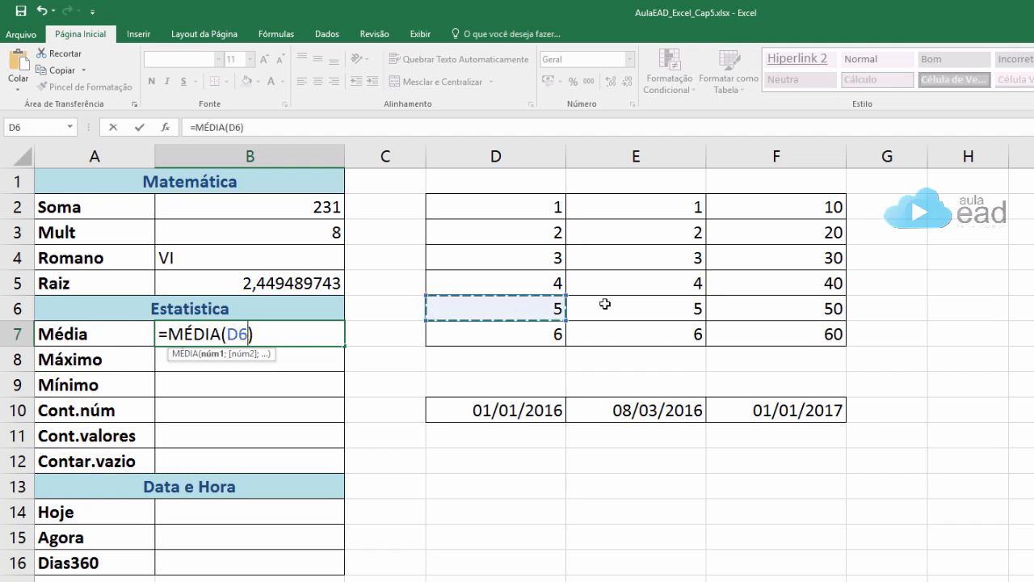
pyautogui.moveTo(605, 303); pyautogui.dragTo(752, 302)
pyautogui.press('Return')
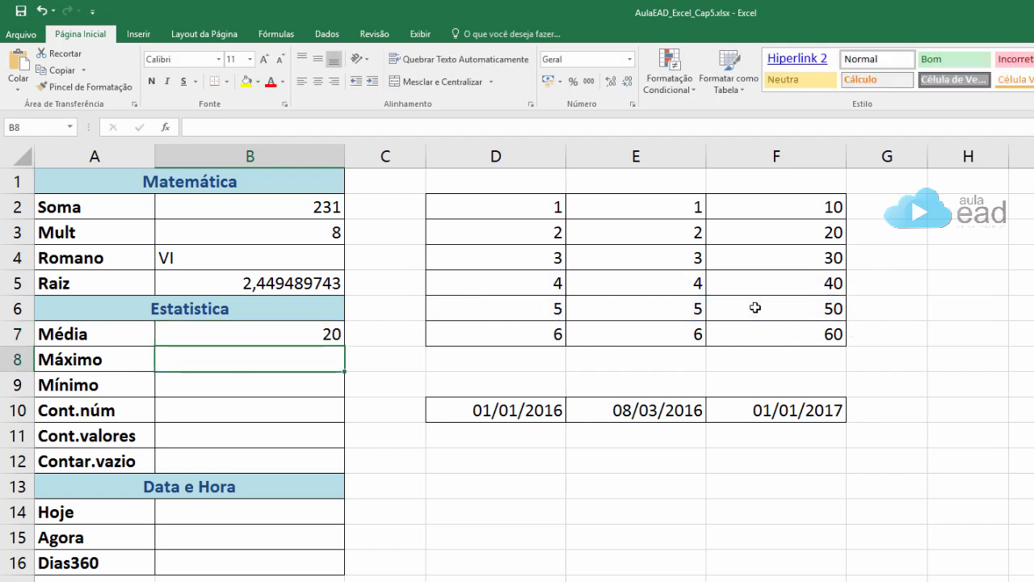
# Step: Enter a MÁXIMO formula over the range D2:F7 in cell B8
pyautogui.doubleClick(318, 334)
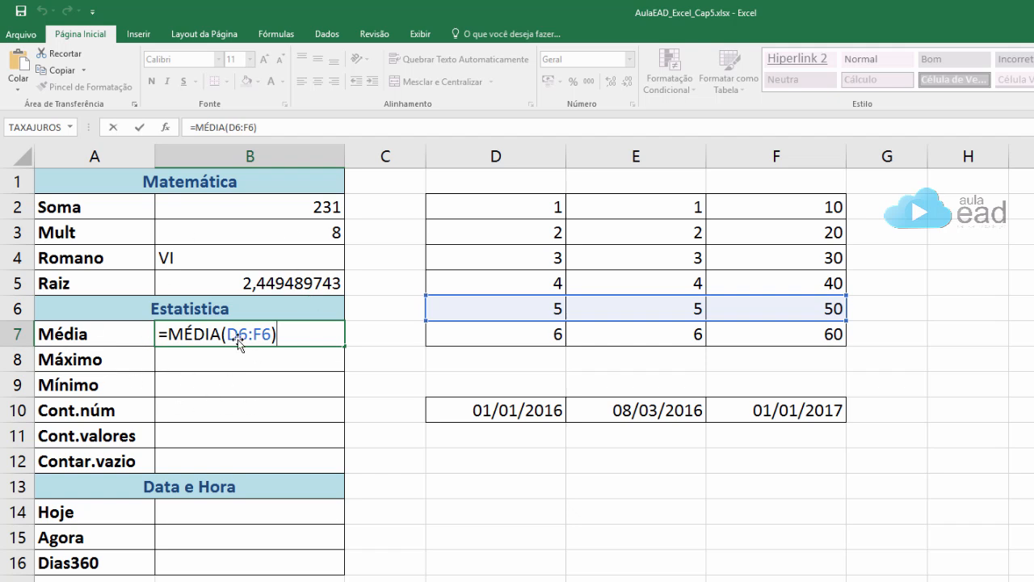
pyautogui.click(202, 358)
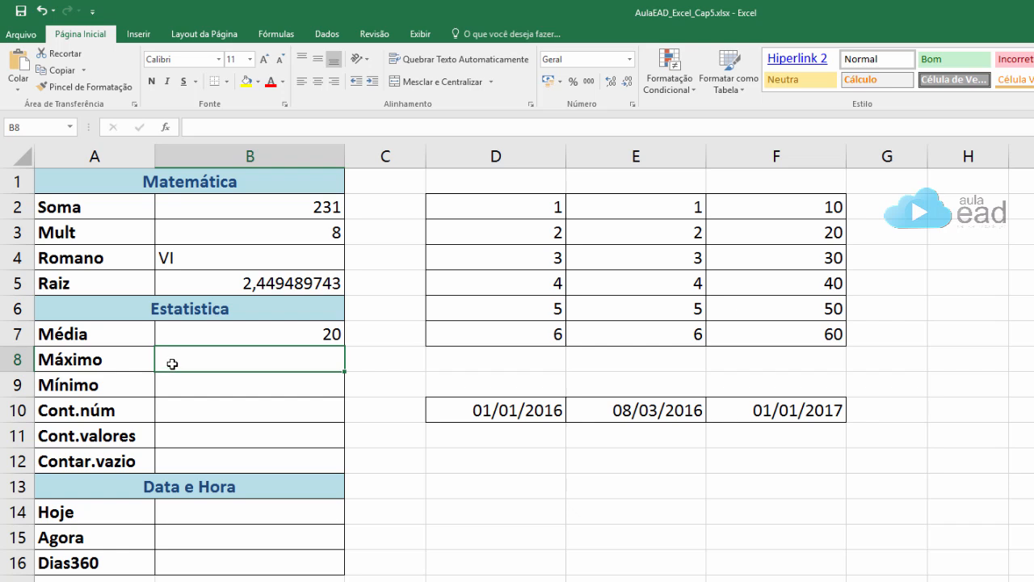
pyautogui.write('=m')
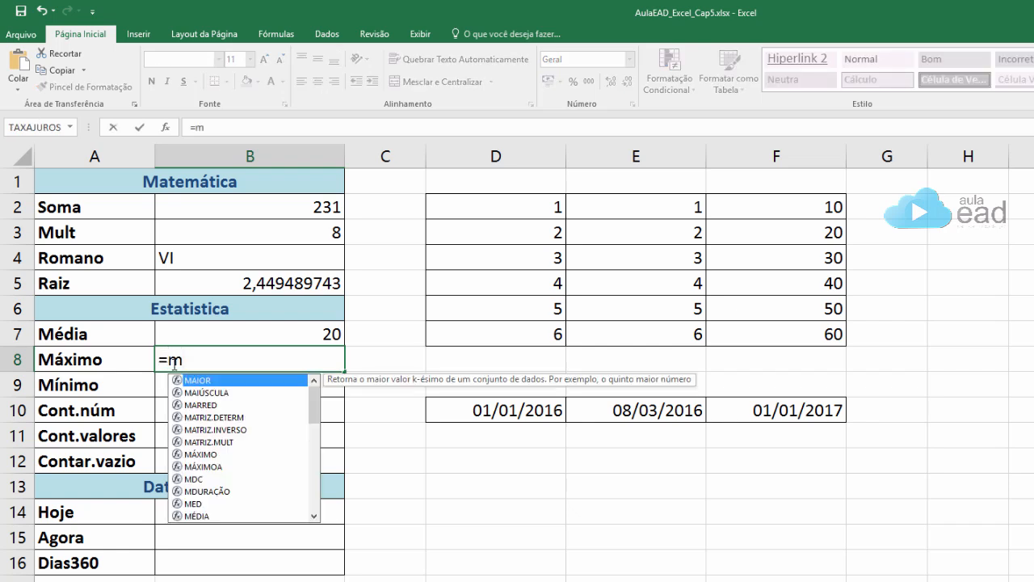
pyautogui.click(203, 456)
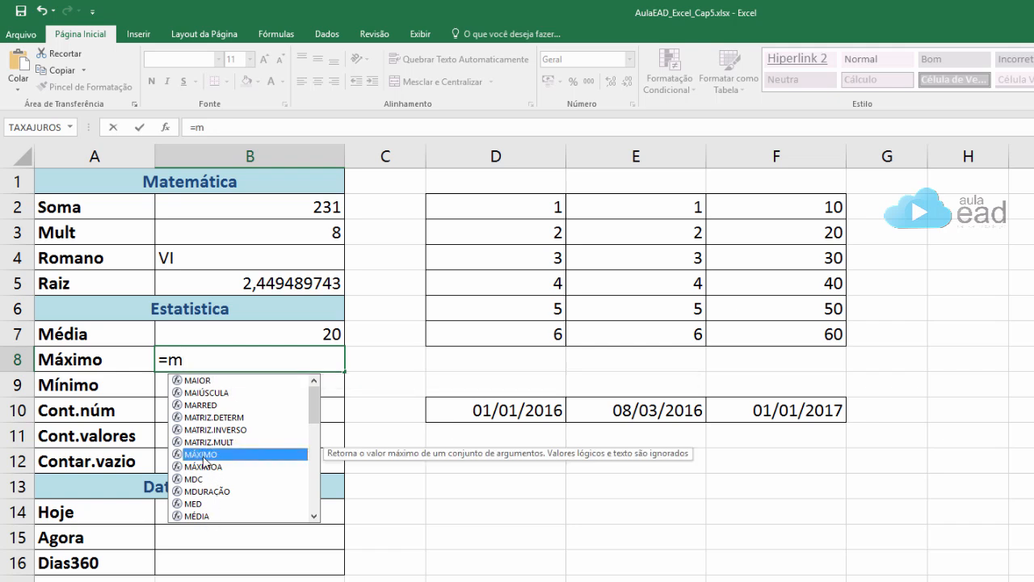
pyautogui.doubleClick(205, 458)
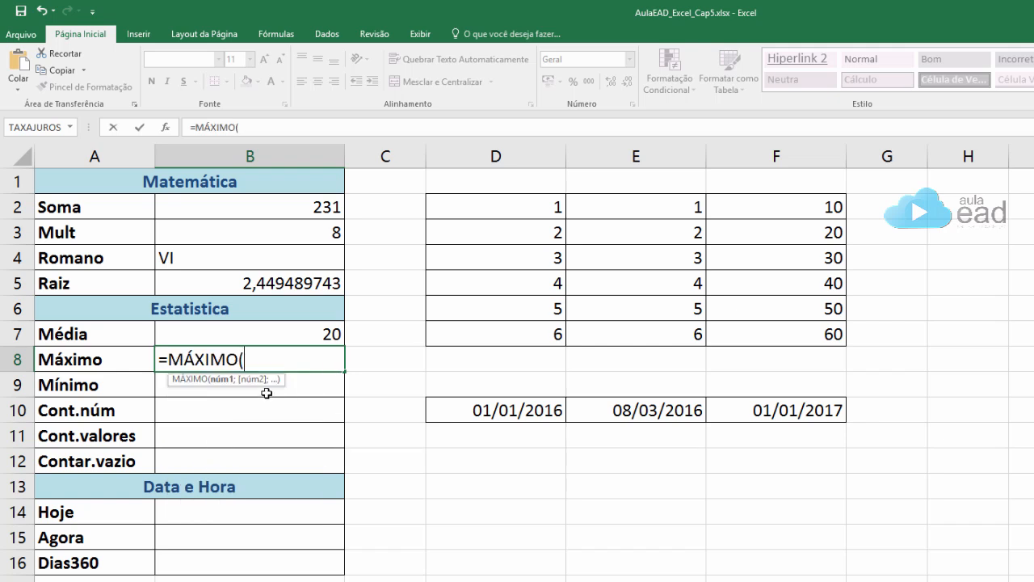
pyautogui.moveTo(536, 203); pyautogui.dragTo(772, 329)
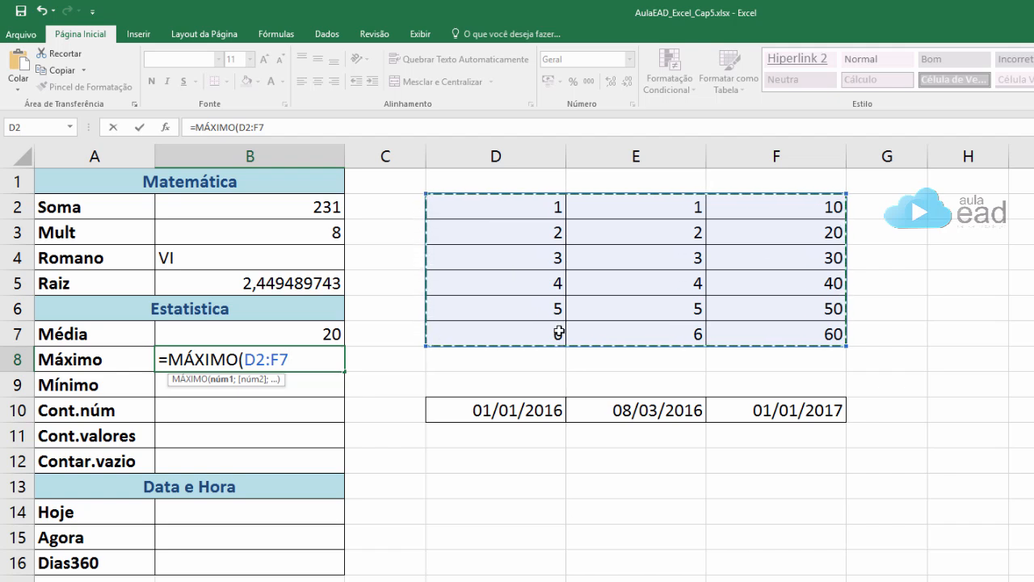
pyautogui.press('Return')
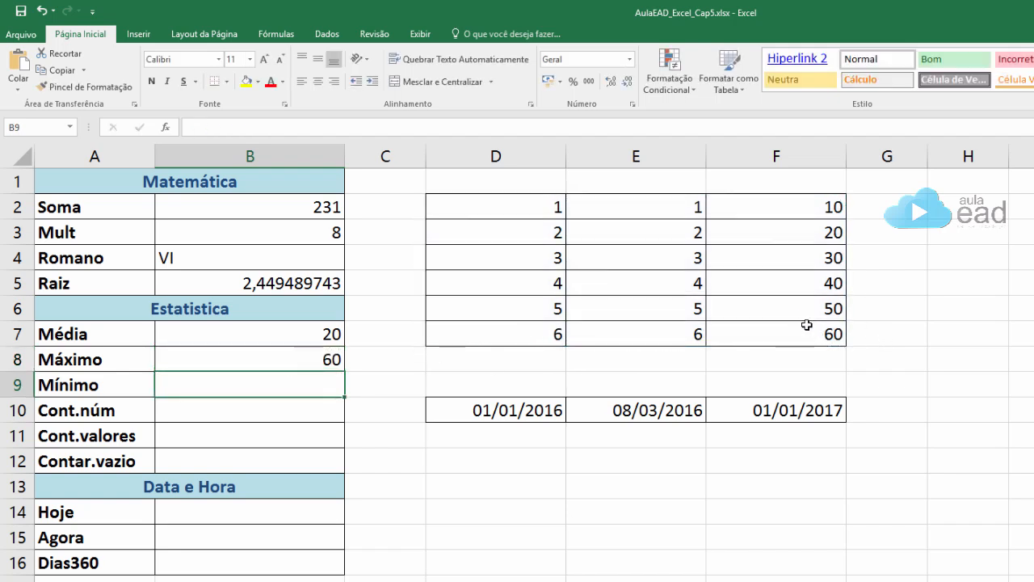
# Step: Change the value in cell D5 to 200 and the value in cell D7 to 750
pyautogui.click(546, 285)
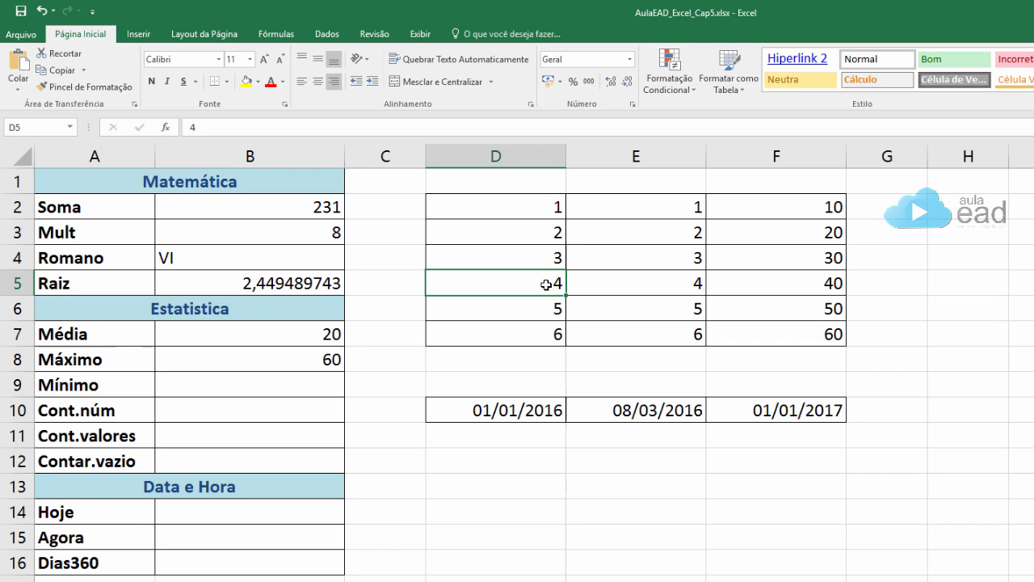
pyautogui.click(554, 335)
pyautogui.click(552, 282)
pyautogui.write('200')
pyautogui.press('Return')
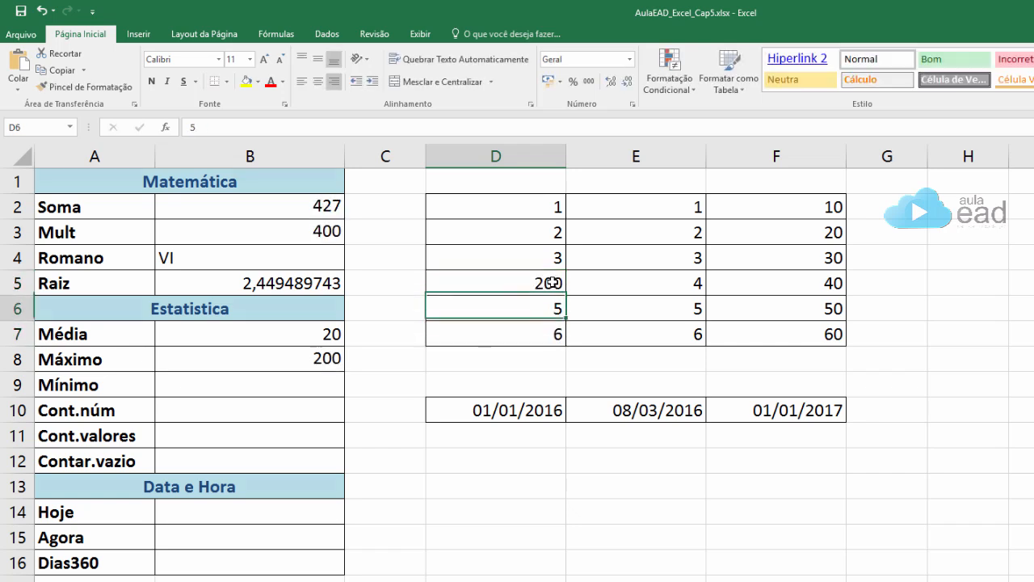
pyautogui.click(526, 333)
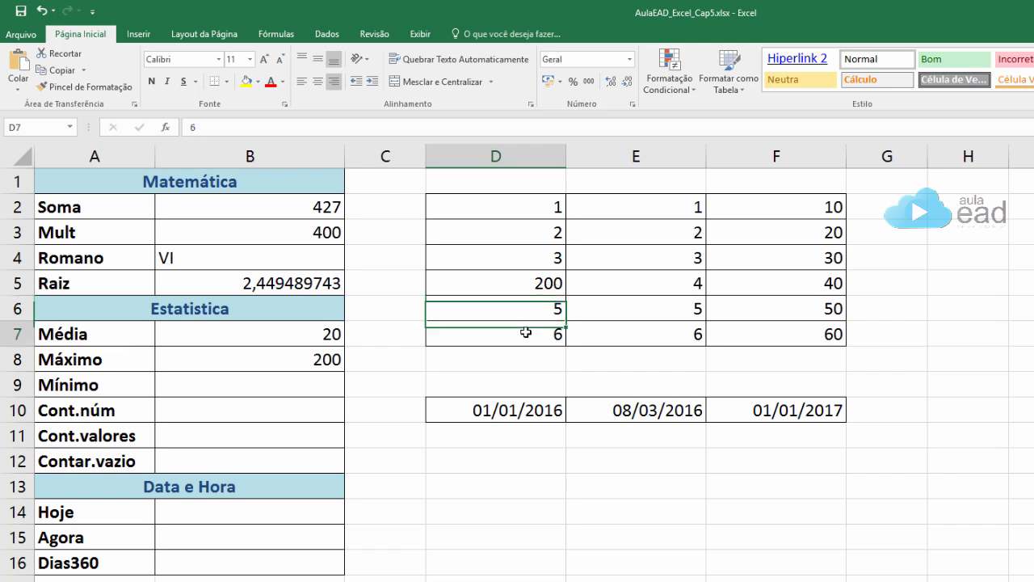
pyautogui.write('75')
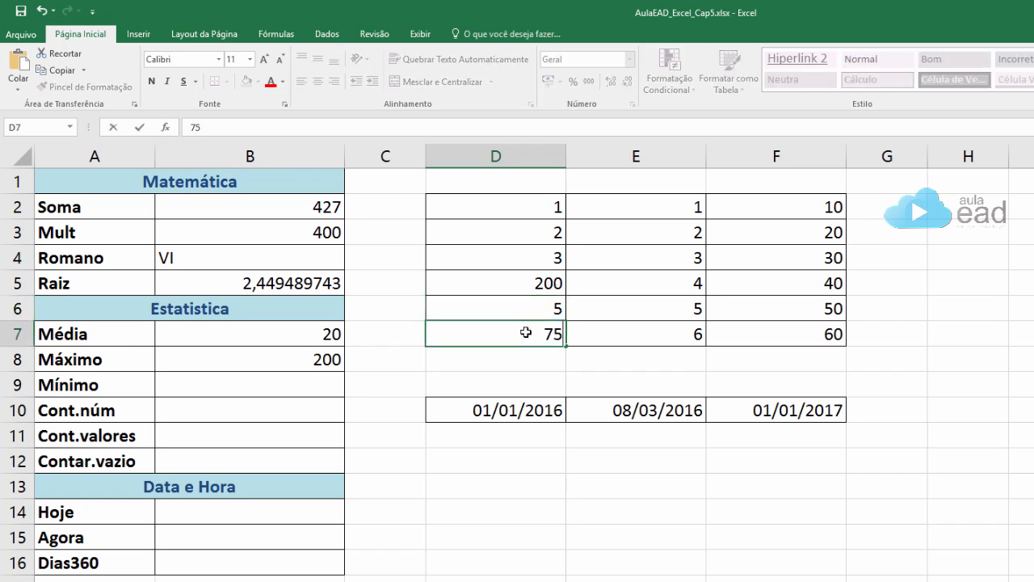
pyautogui.write('0')
pyautogui.press('Return')
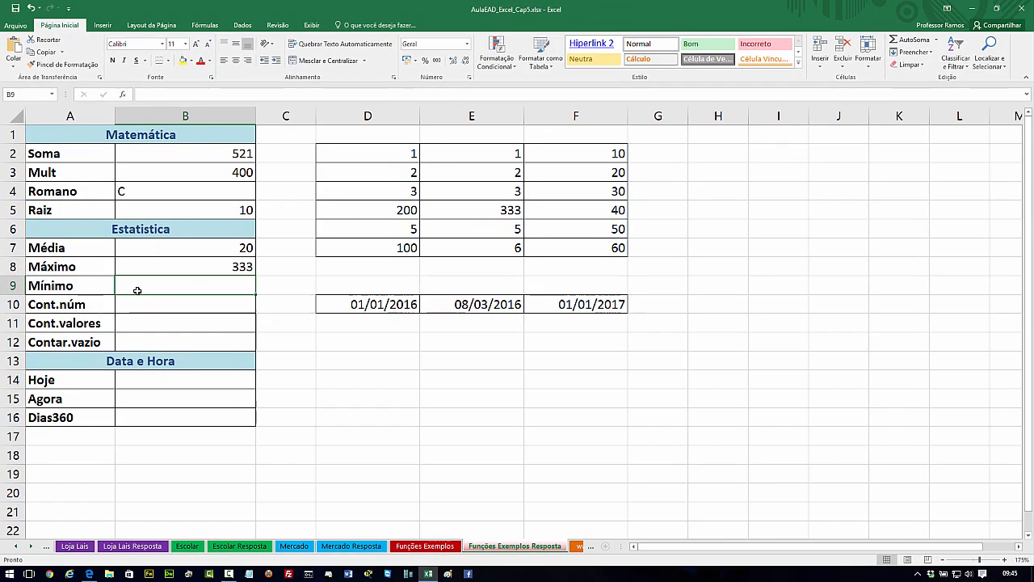
pyautogui.write('=m')
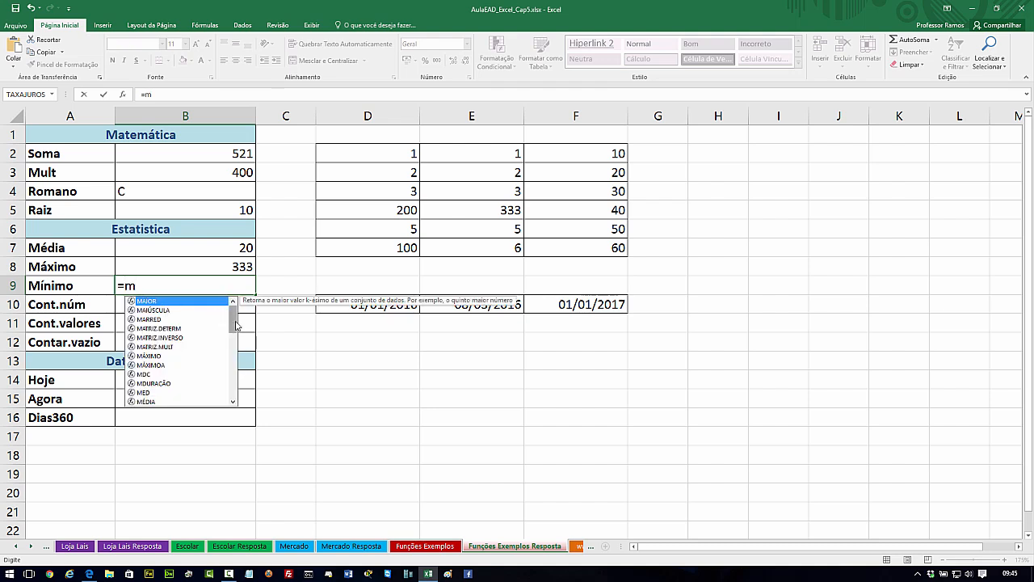
pyautogui.moveTo(236, 327); pyautogui.dragTo(234, 360)
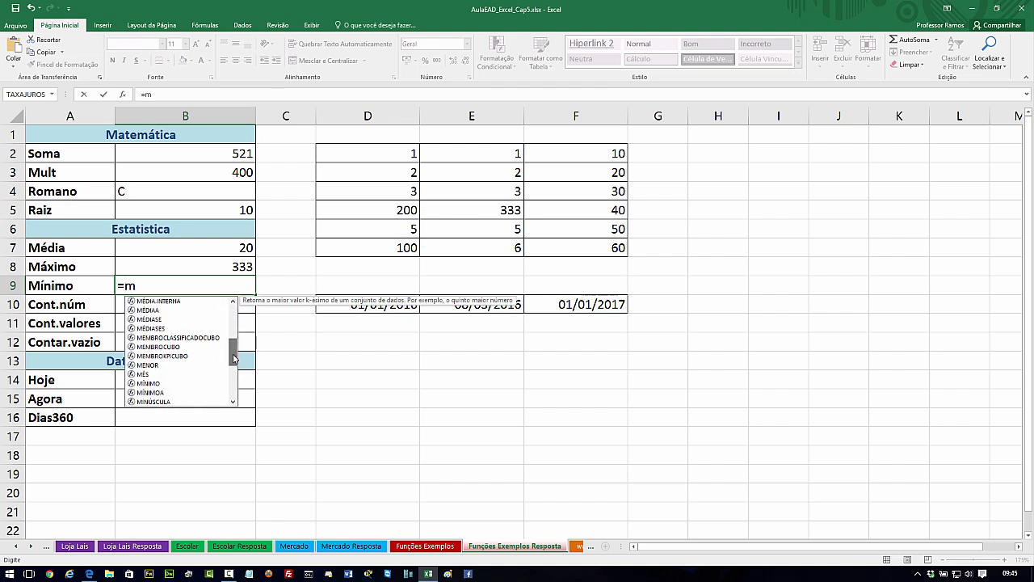
pyautogui.click(157, 385)
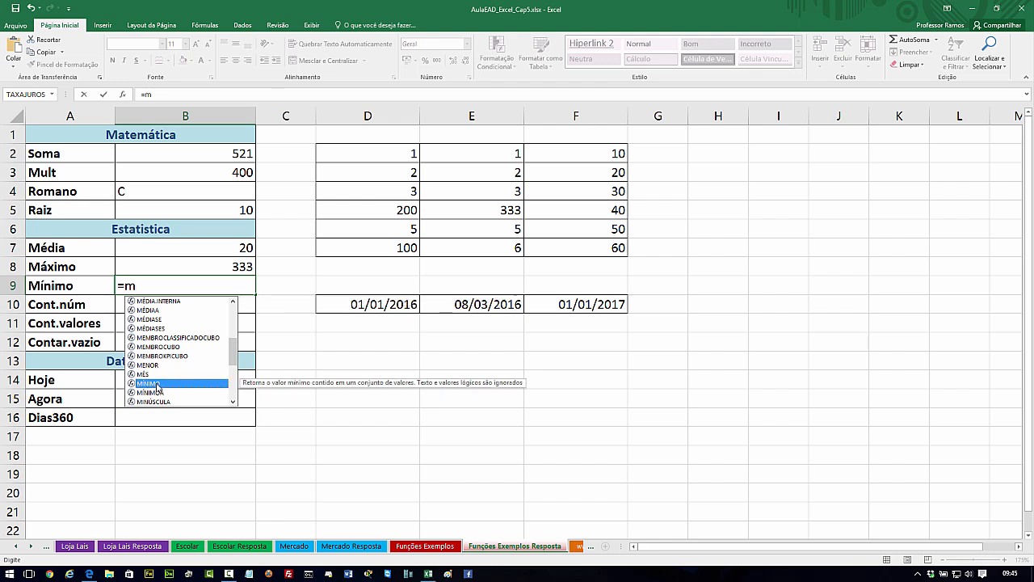
pyautogui.click(142, 286)
pyautogui.press('BackSpace')
pyautogui.press('BackSpace')
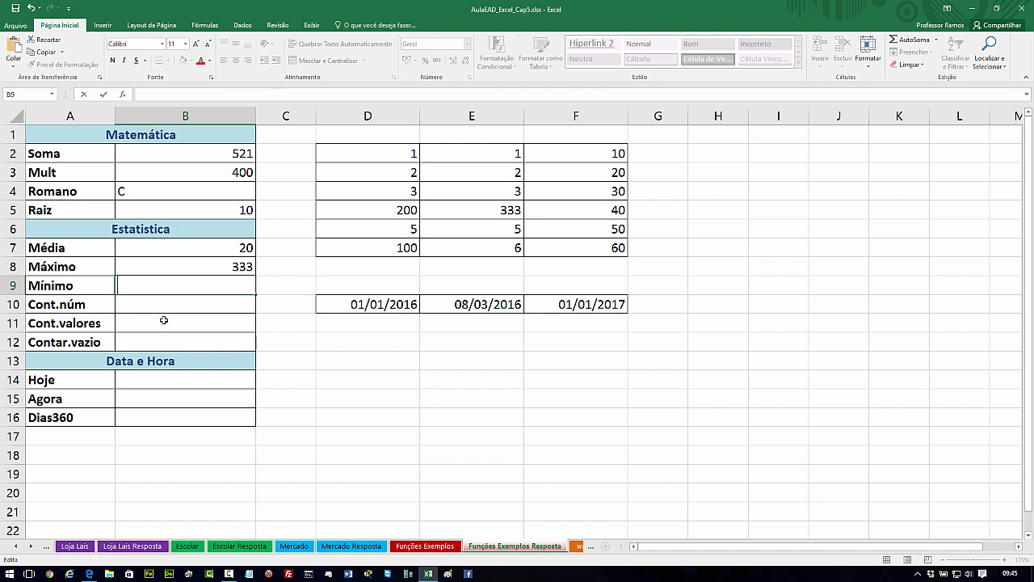
pyautogui.press('Escape')
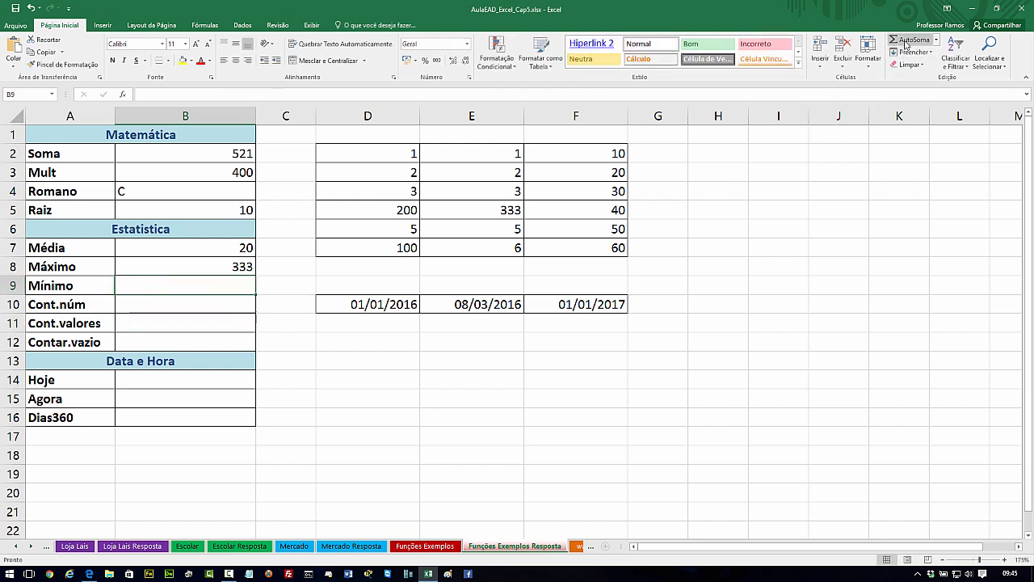
# Step: Try AutoSoma's default SOMA formula in cell B9 and discard it
pyautogui.click(908, 40)
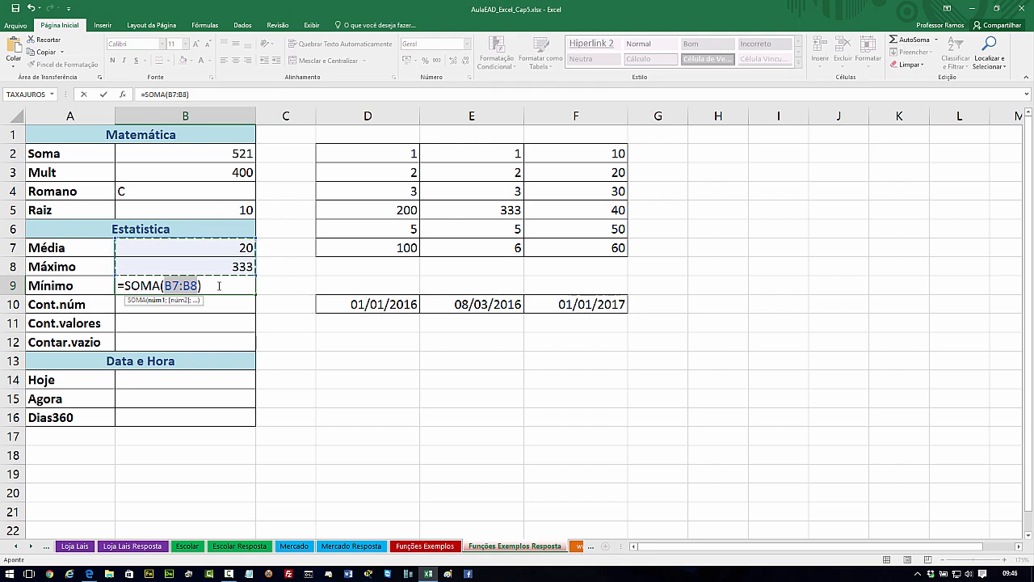
pyautogui.moveTo(206, 286); pyautogui.dragTo(118, 288)
pyautogui.press('Delete')
pyautogui.press('Escape')
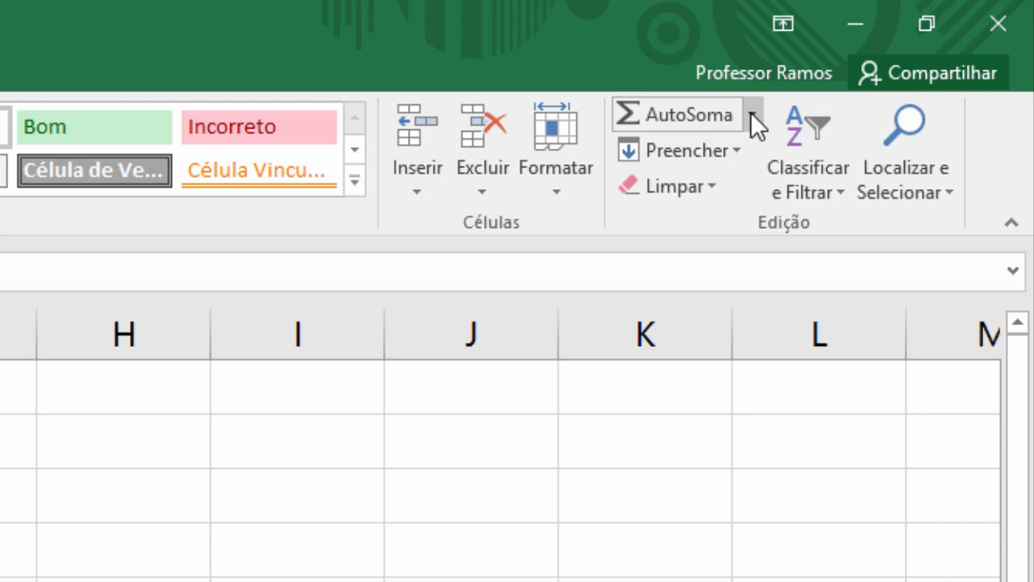
# Step: Open the Inserir função dialog for cell B9 and examine the recently used functions and the Tudo category
pyautogui.click(751, 114)
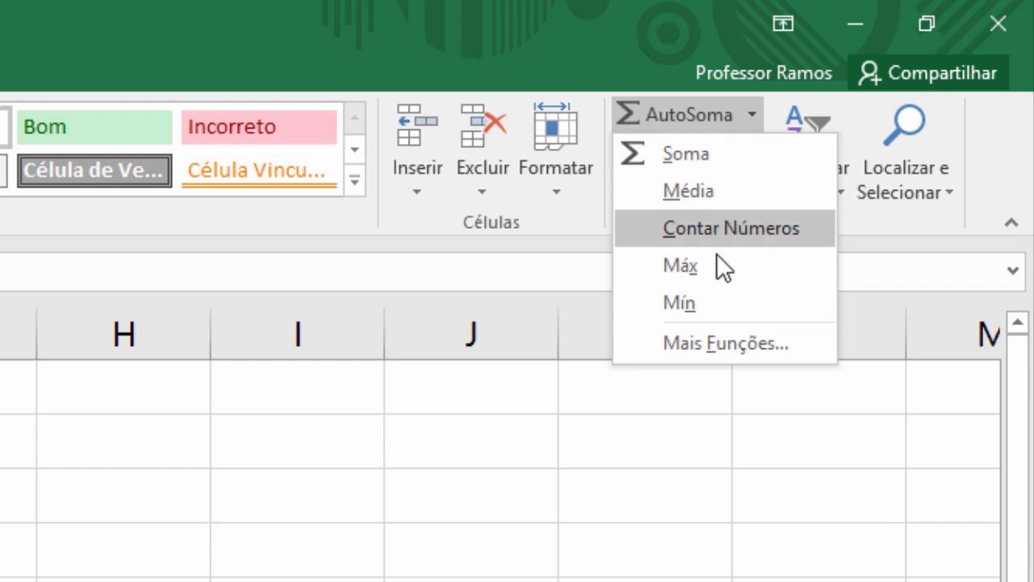
pyautogui.click(717, 348)
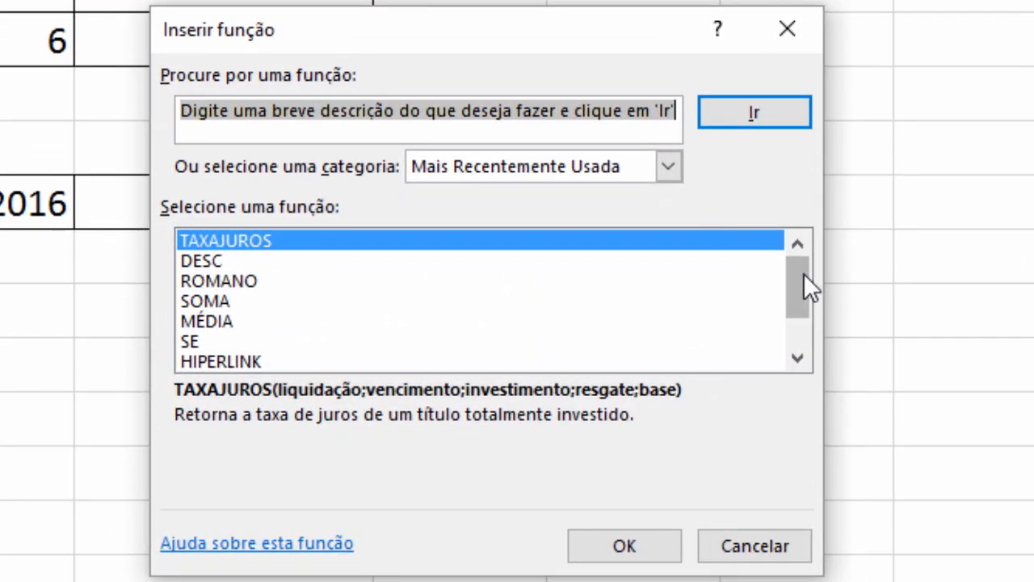
pyautogui.moveTo(803, 273); pyautogui.dragTo(794, 358)
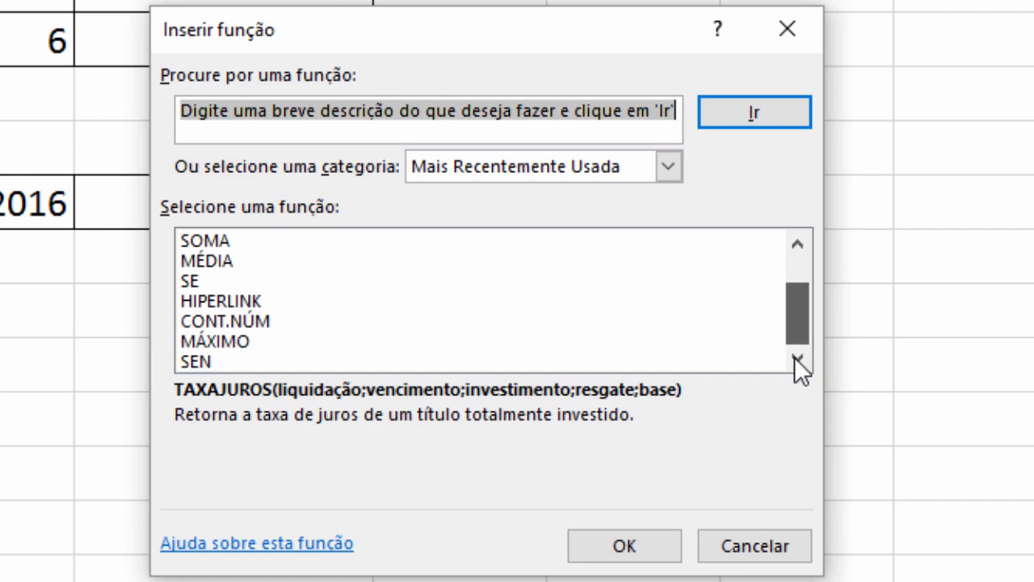
pyautogui.click(664, 176)
pyautogui.click(576, 215)
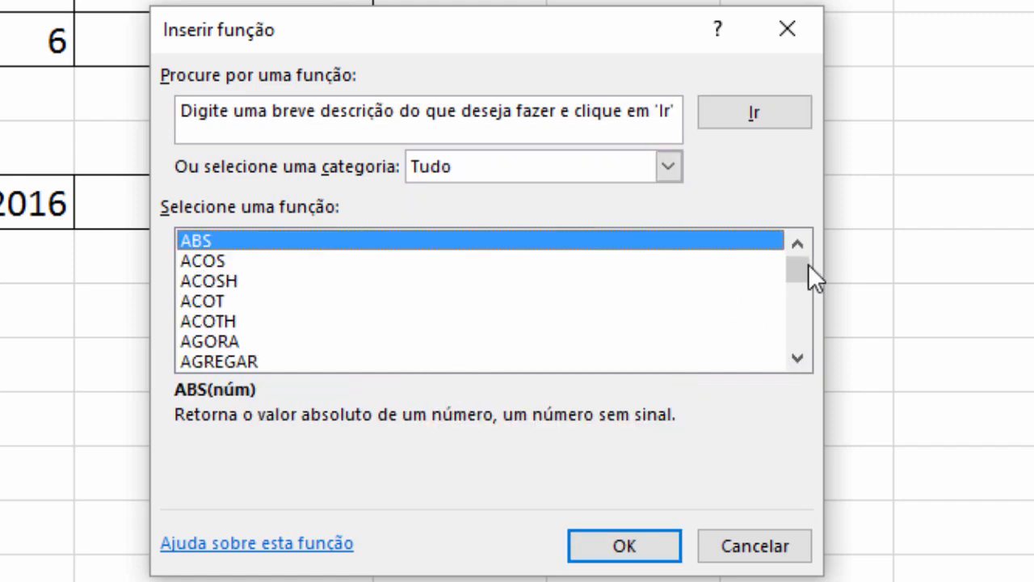
pyautogui.moveTo(797, 263)
pyautogui.mouseDown()
pyautogui.moveTo(798, 336)
pyautogui.moveTo(796, 253)
pyautogui.mouseUp()
# Step: Browse the functions in the Financeira and Data e Hora categories
pyautogui.click(558, 159)
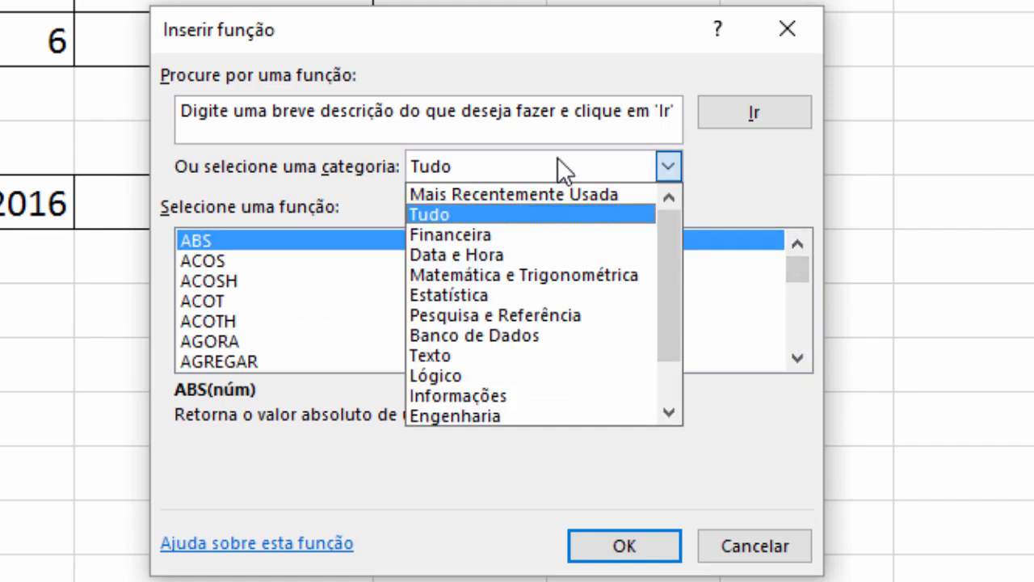
pyautogui.click(502, 233)
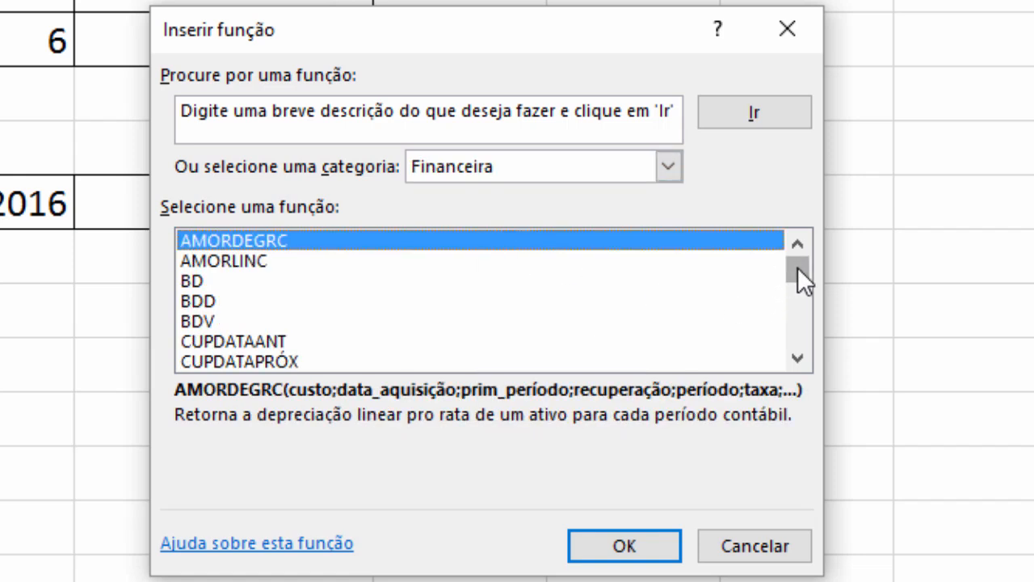
pyautogui.moveTo(797, 268); pyautogui.dragTo(762, 325)
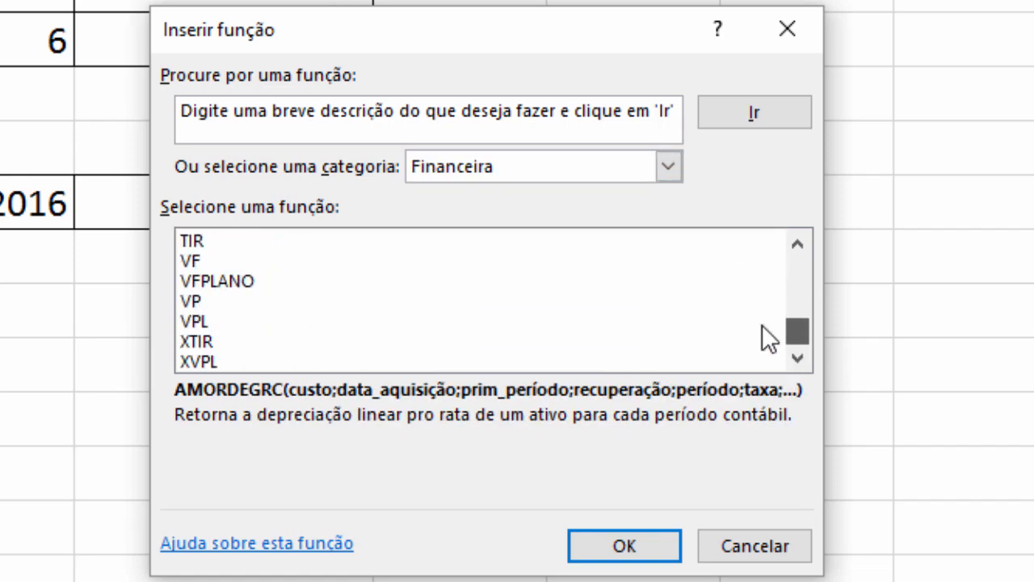
pyautogui.click(667, 169)
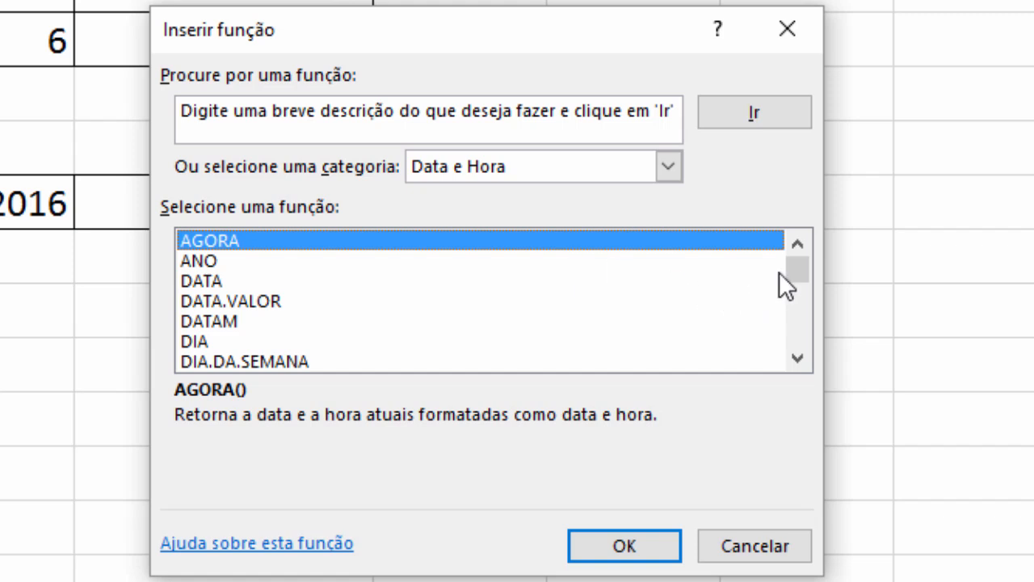
pyautogui.moveTo(792, 268); pyautogui.dragTo(794, 354)
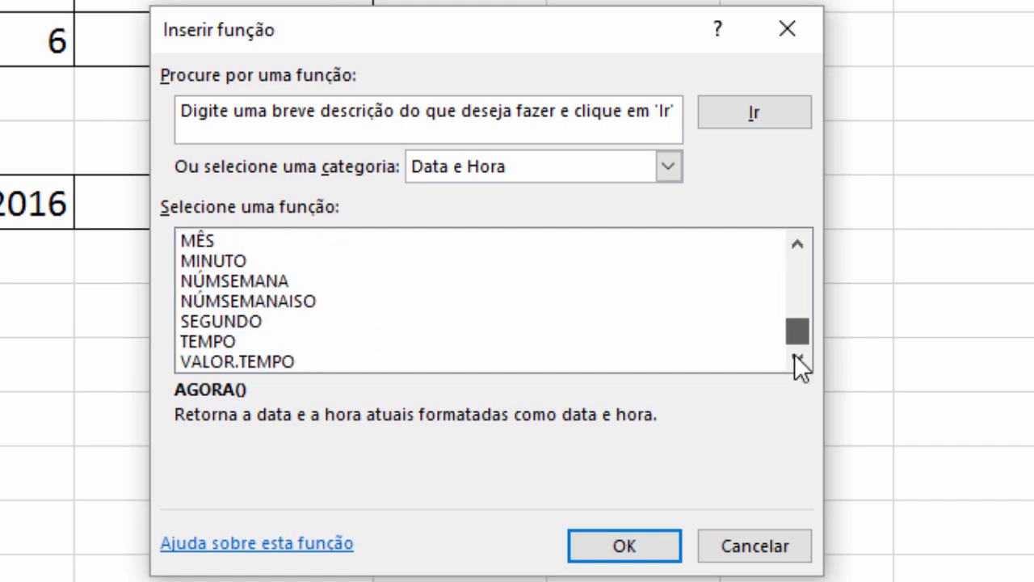
# Step: Review the remaining function categories, browse the Pesquisa e Referência functions, and close the dialog without inserting anything
pyautogui.click(671, 172)
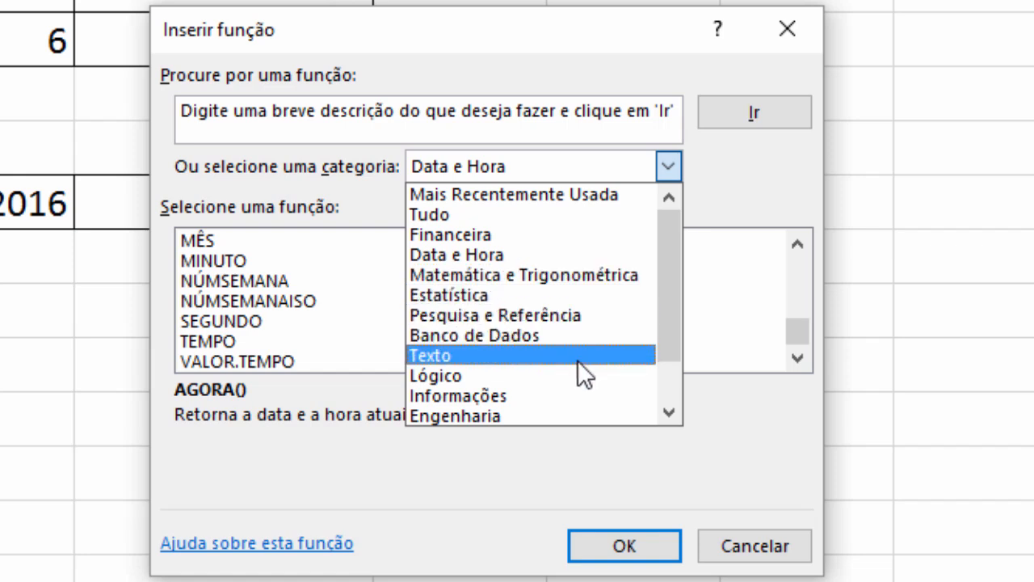
pyautogui.click(666, 411)
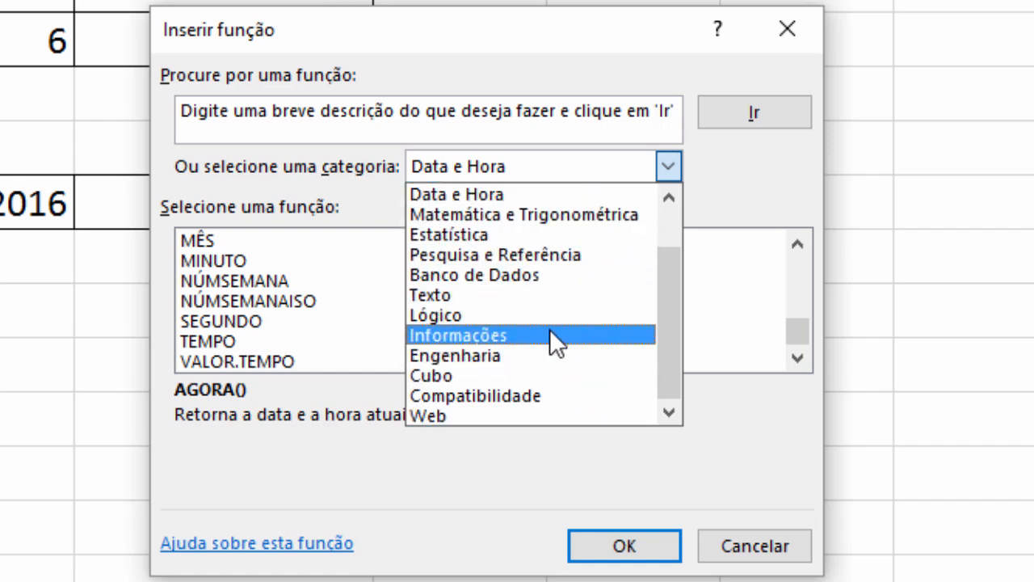
pyautogui.click(549, 253)
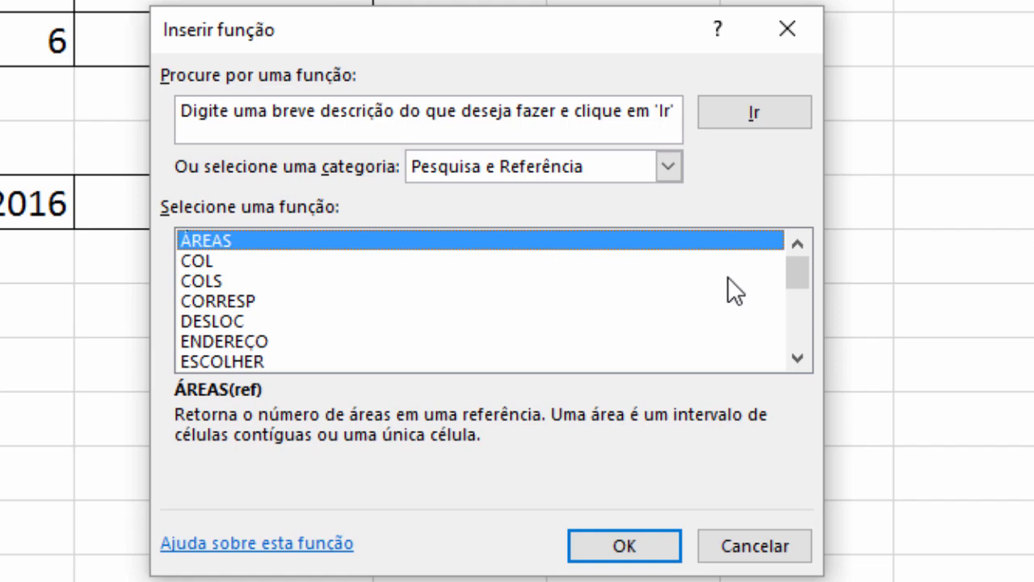
pyautogui.moveTo(801, 270); pyautogui.dragTo(803, 341)
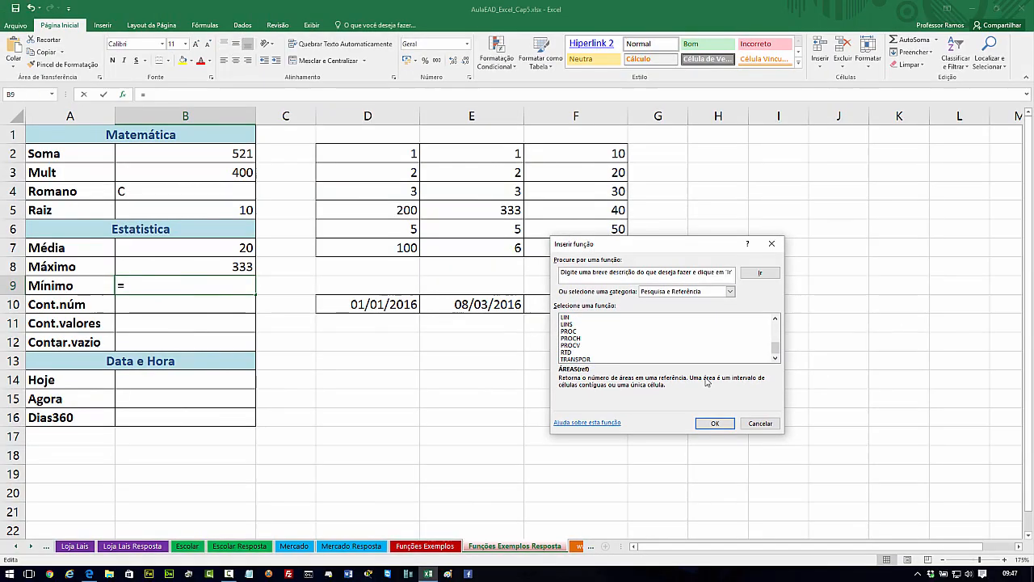
pyautogui.click(760, 424)
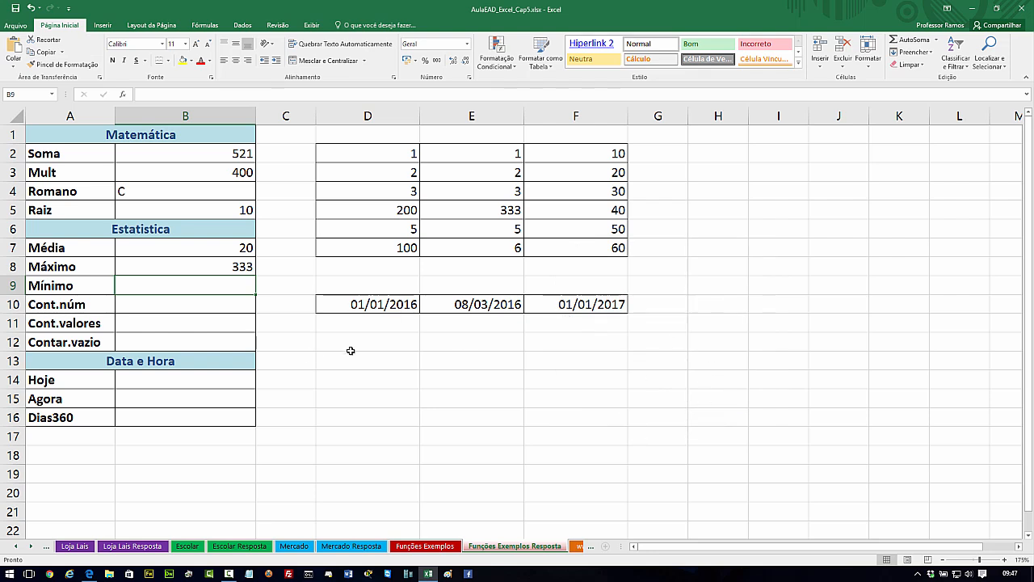
# Step: Insert the AutoSoma Mín function in cell B9 for the range D2:F7
pyautogui.click(364, 400)
pyautogui.click(240, 289)
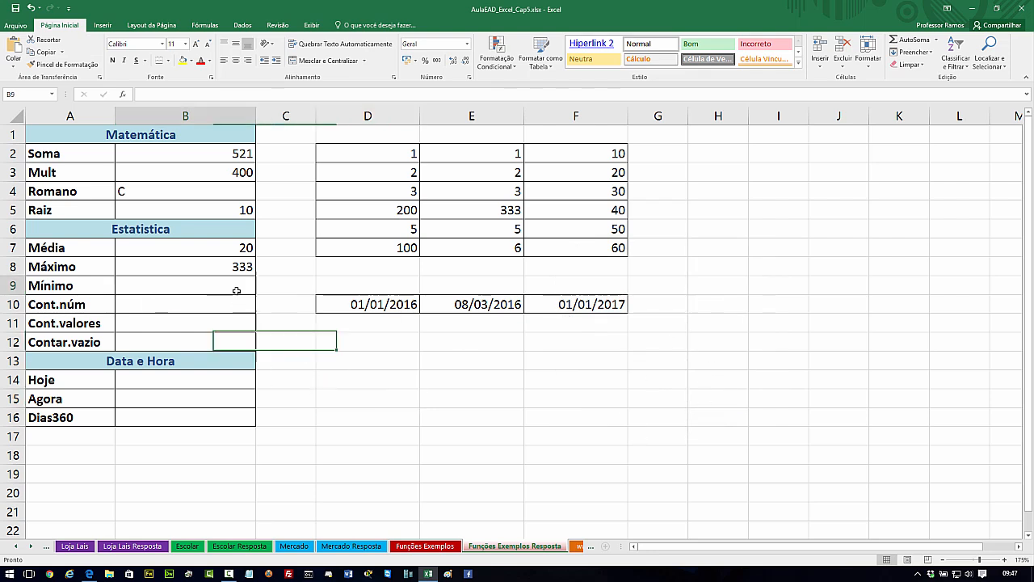
pyautogui.click(938, 45)
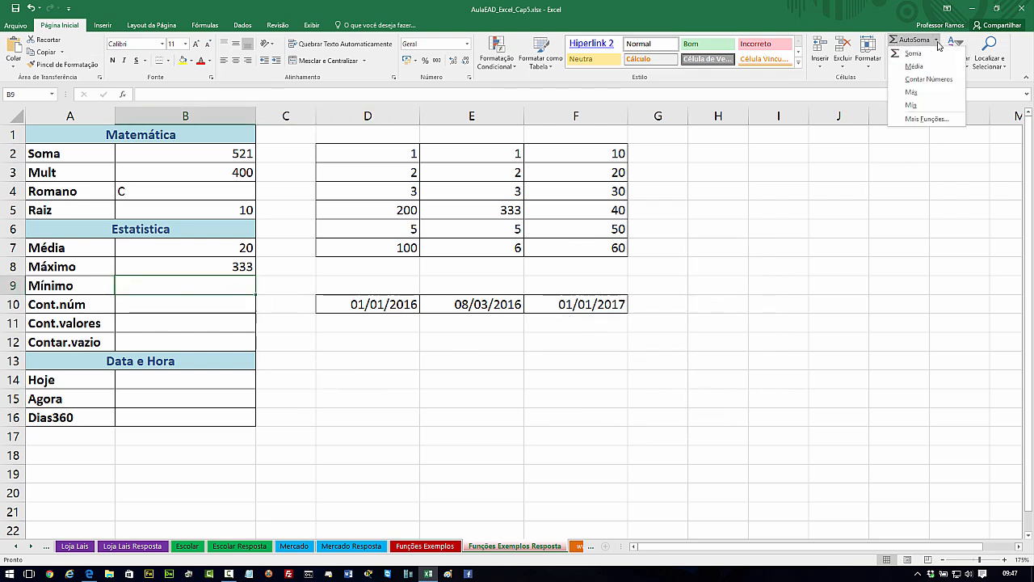
pyautogui.click(920, 106)
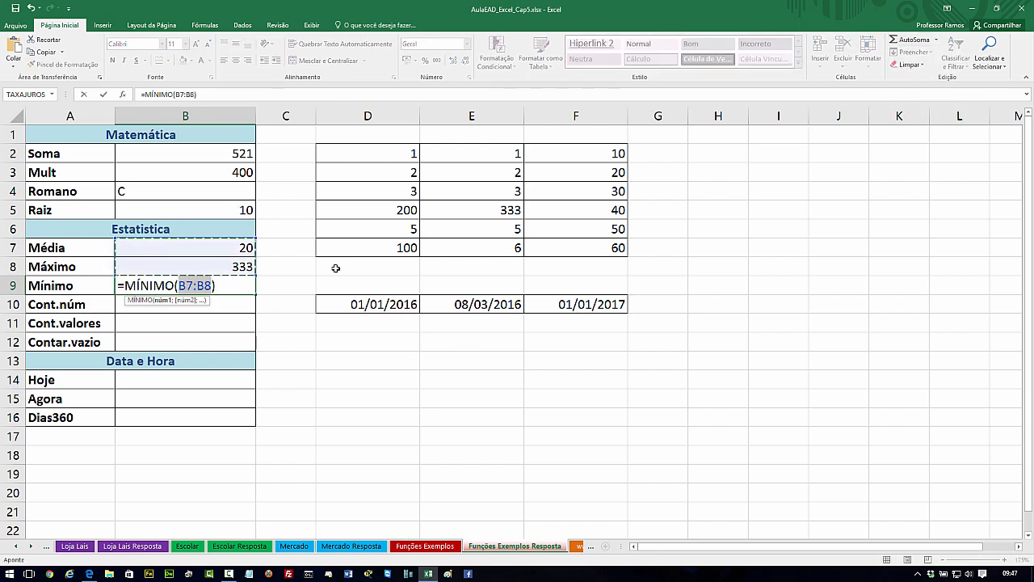
pyautogui.moveTo(342, 150); pyautogui.dragTo(568, 251)
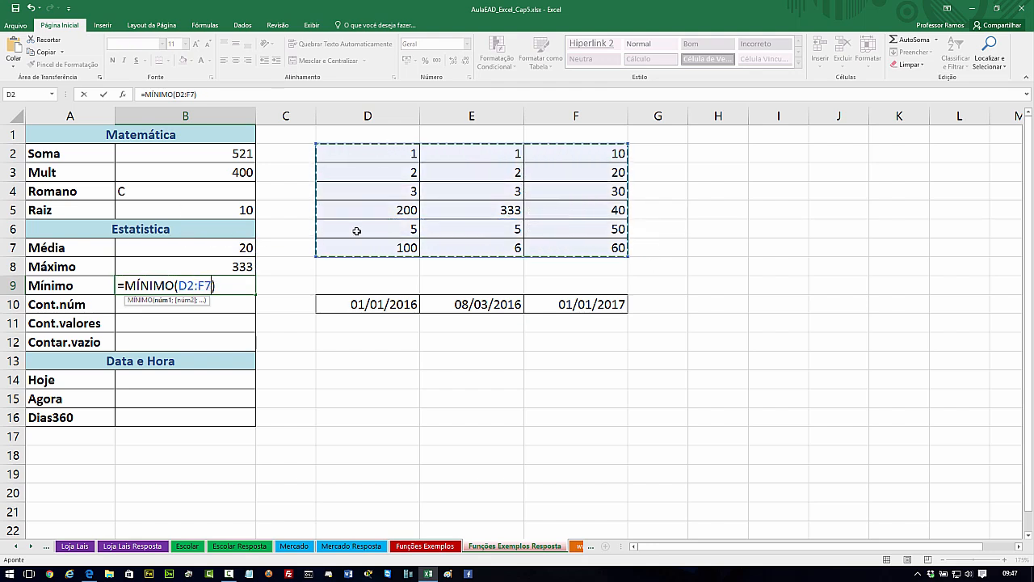
pyautogui.press('Return')
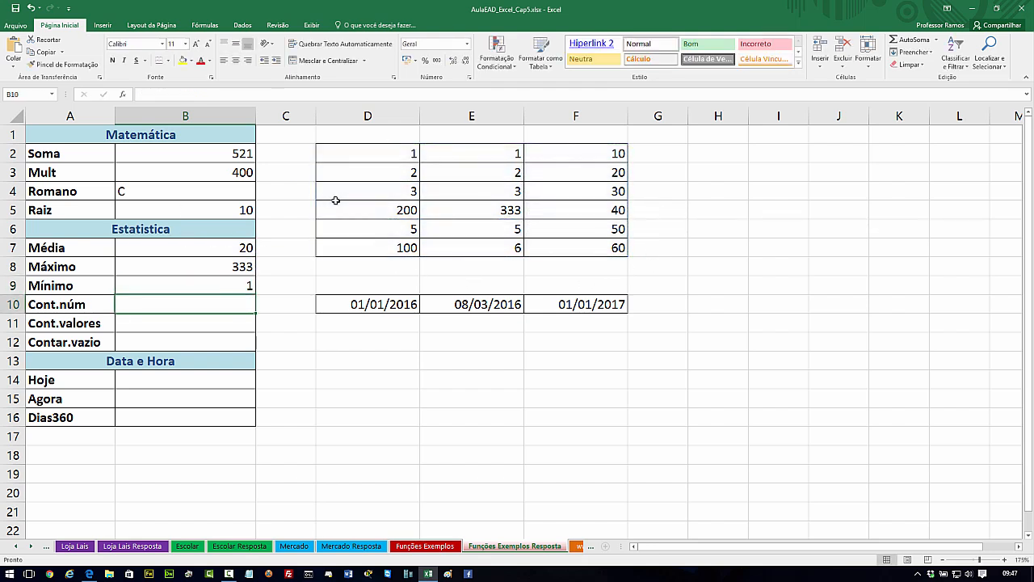
# Step: Change the values in cells D2 and E2 to 5
pyautogui.click(405, 154)
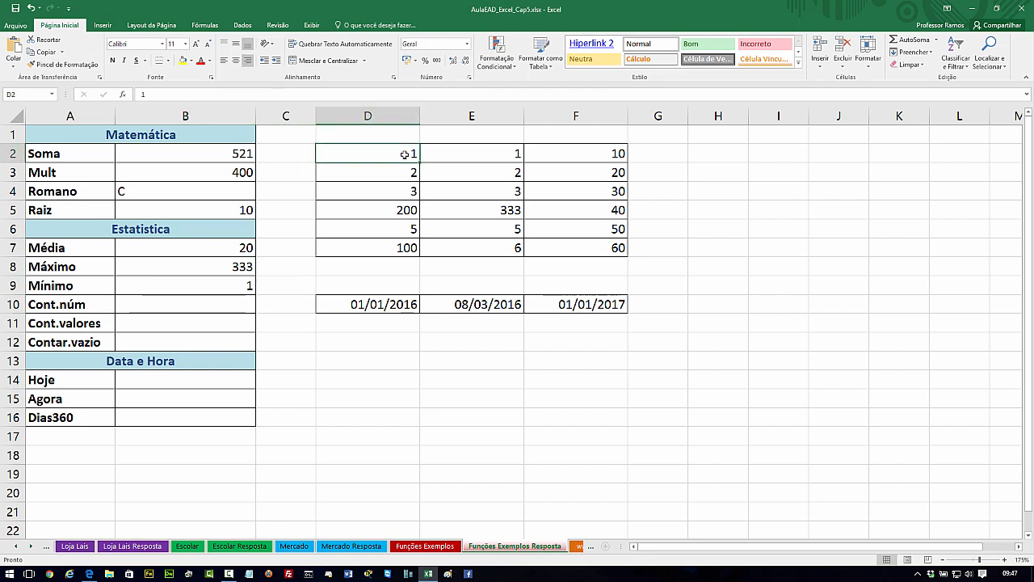
pyautogui.write('5')
pyautogui.click(470, 153)
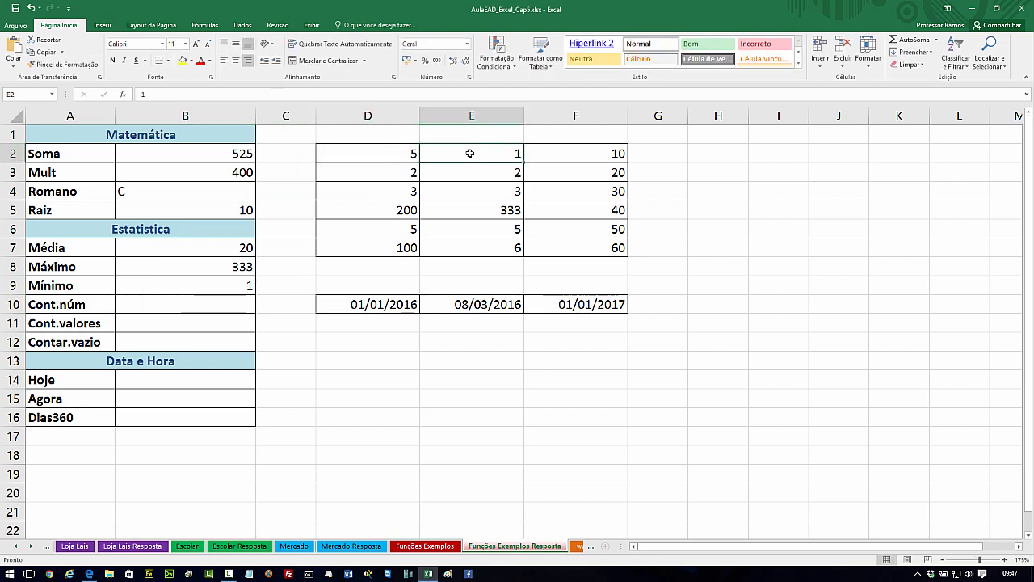
pyautogui.write('5')
pyautogui.click(750, 228)
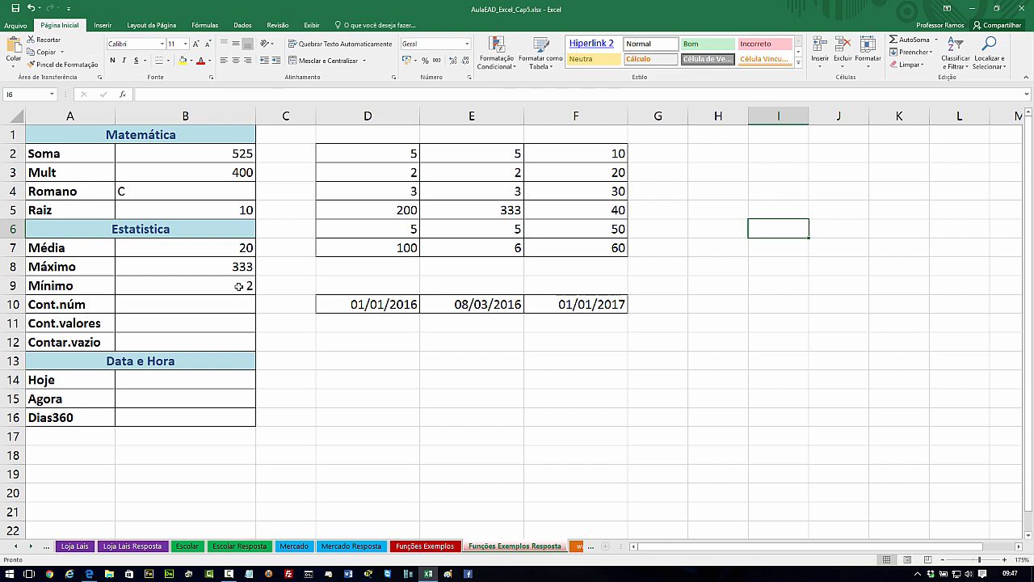
# Step: Test the minimum by setting cell D2 to 0, and finally set it to 0,5
pyautogui.click(406, 151)
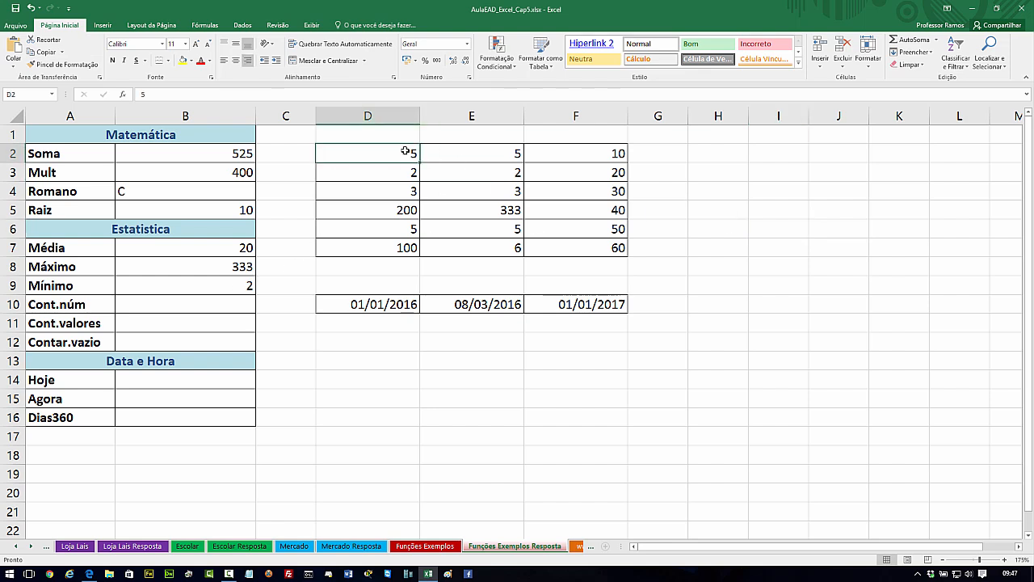
pyautogui.write('0')
pyautogui.press('Return')
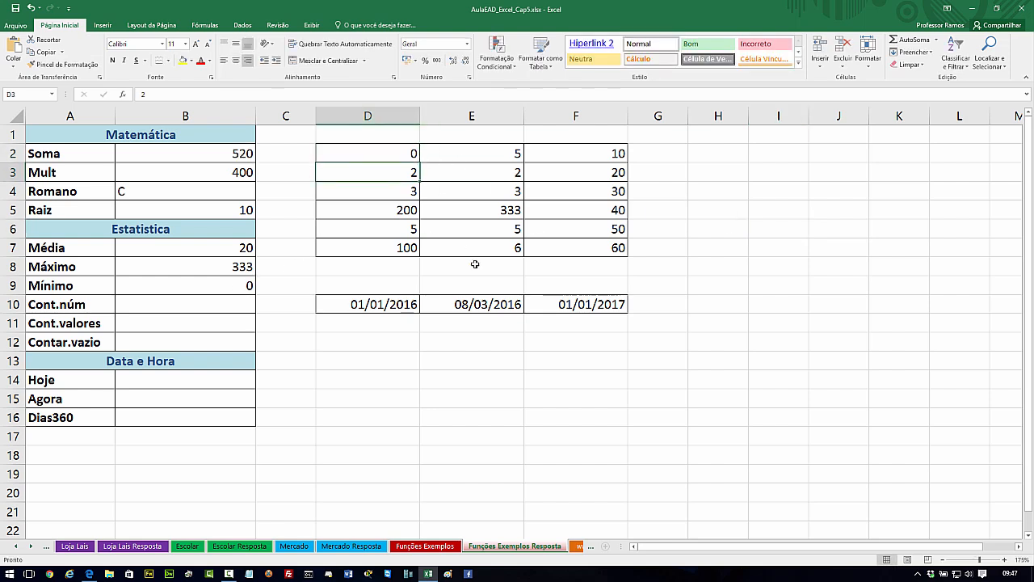
pyautogui.click(405, 151)
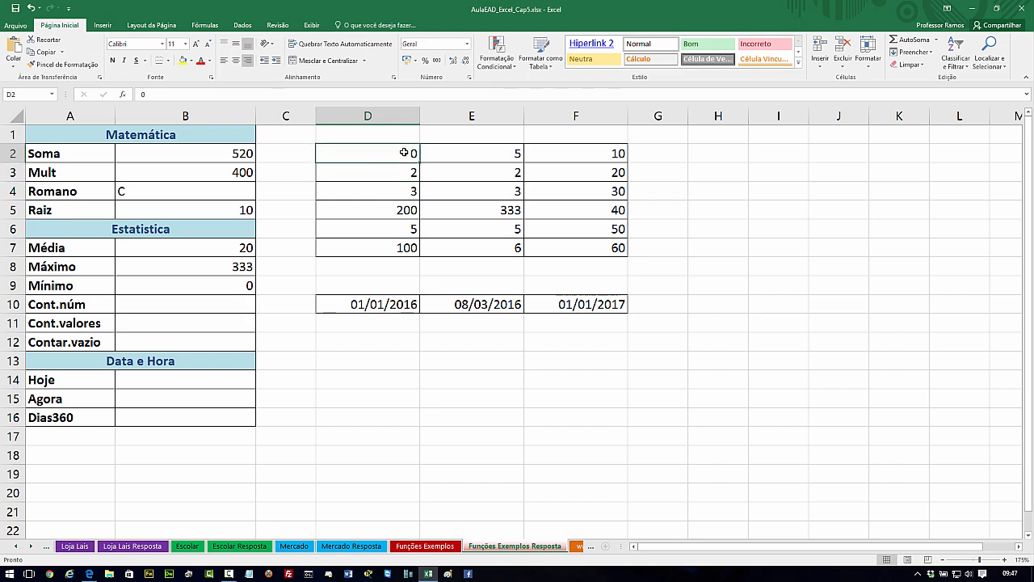
pyautogui.doubleClick(404, 152)
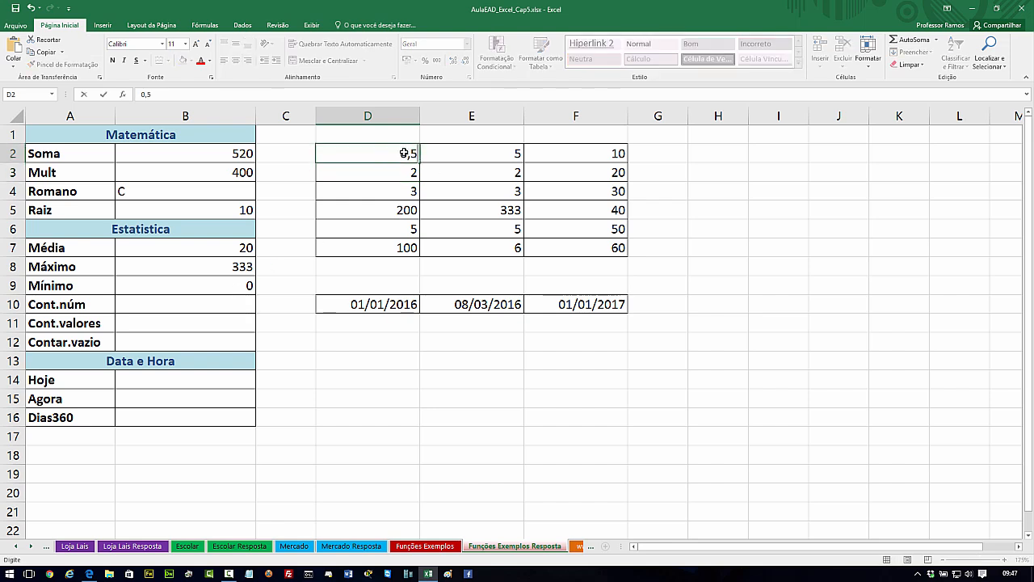
pyautogui.press('Return')
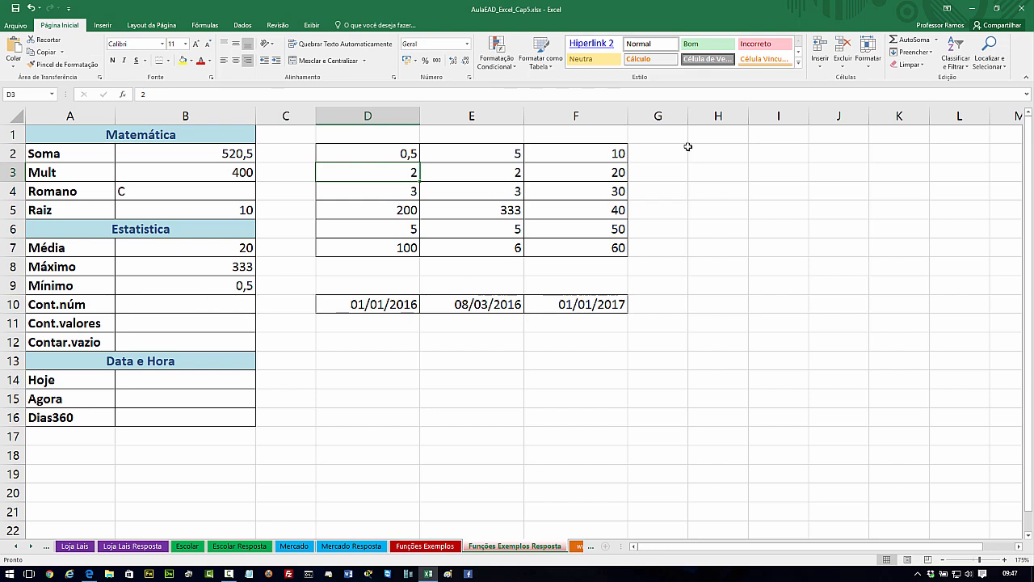
# Step: Insert the AutoSoma Contar Números function in cell B10 for the range D2:F7
pyautogui.click(205, 305)
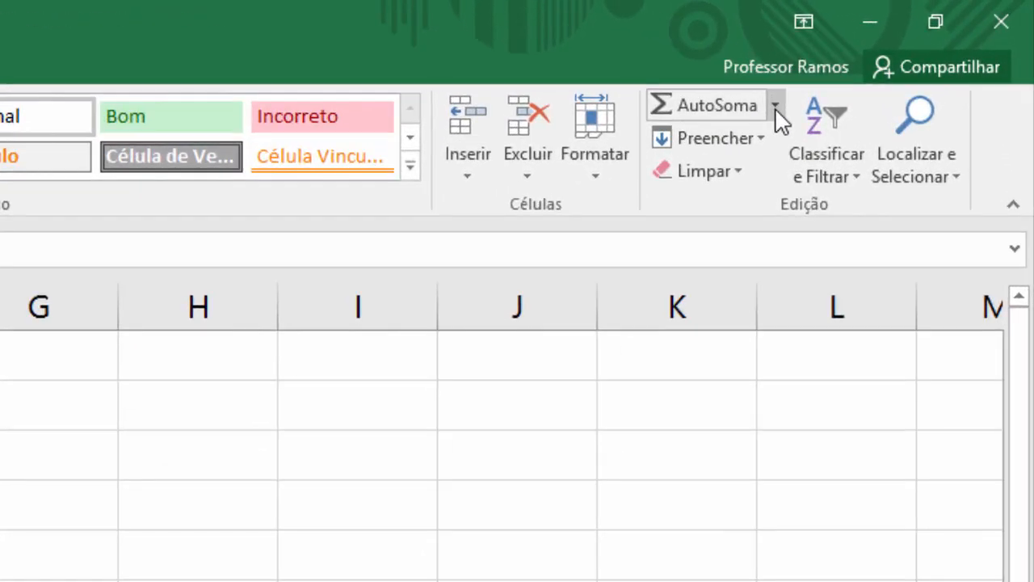
pyautogui.click(937, 41)
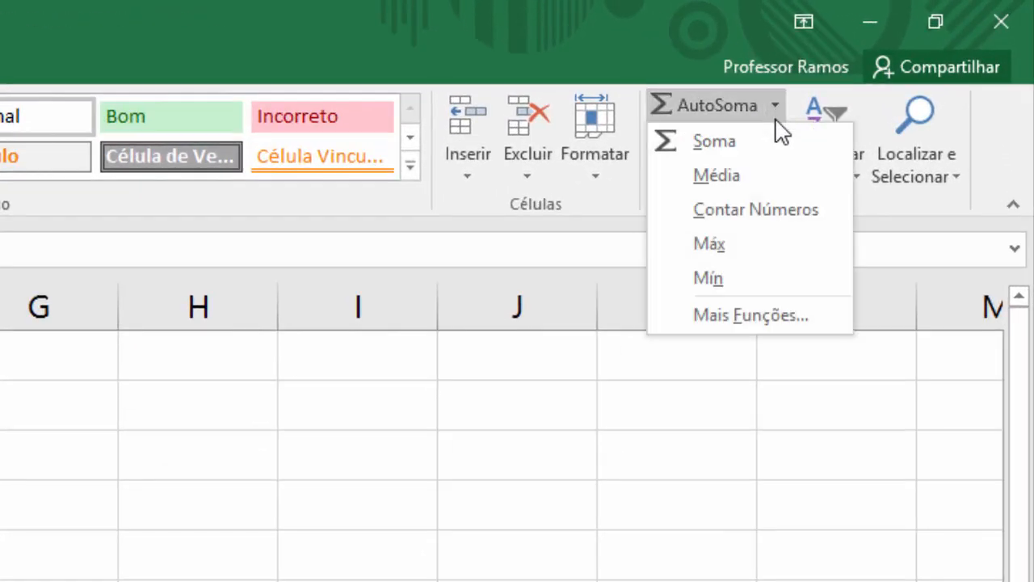
pyautogui.click(804, 210)
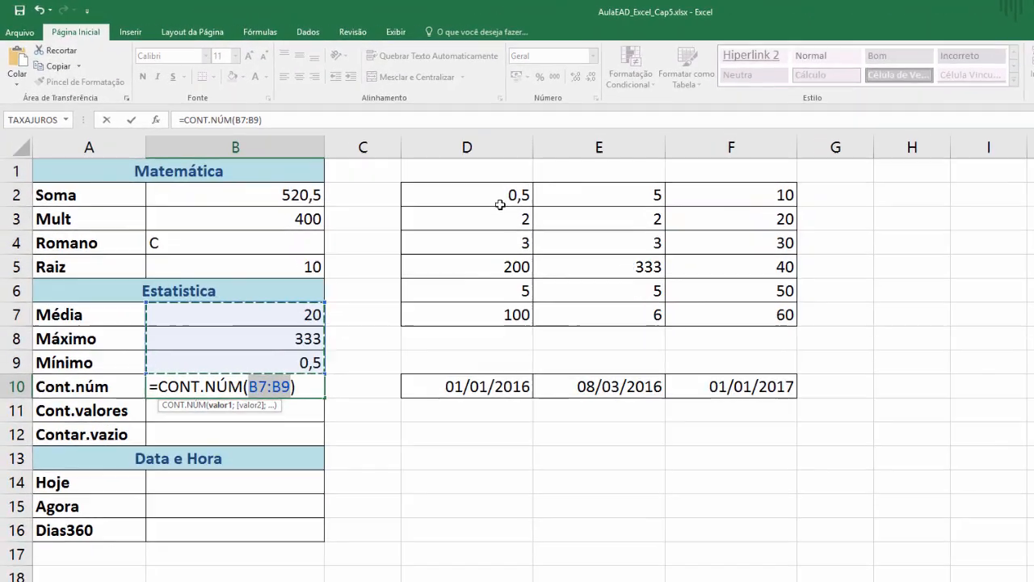
pyautogui.moveTo(396, 153); pyautogui.dragTo(560, 246)
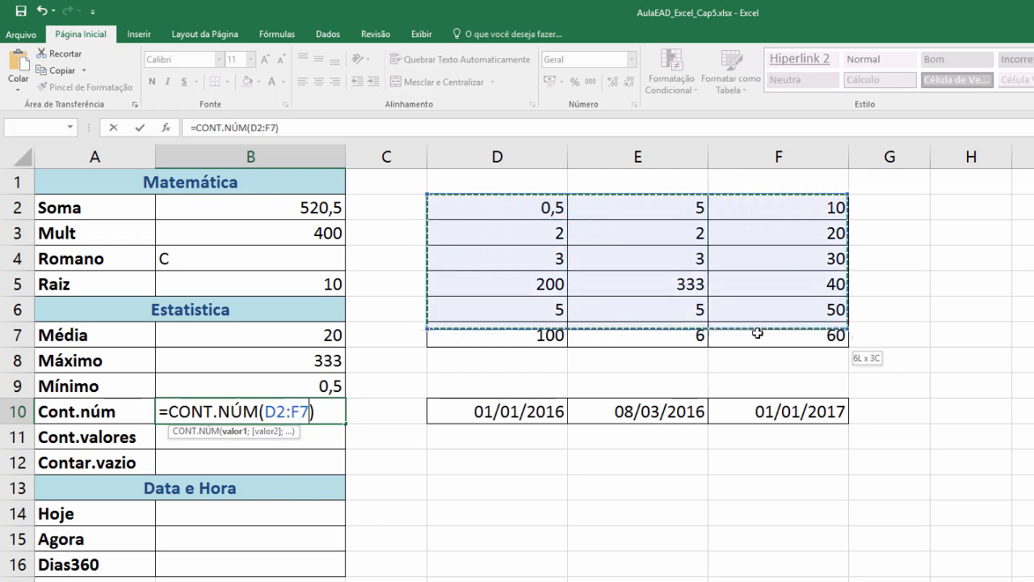
pyautogui.moveTo(757, 333); pyautogui.dragTo(769, 338)
pyautogui.press('Return')
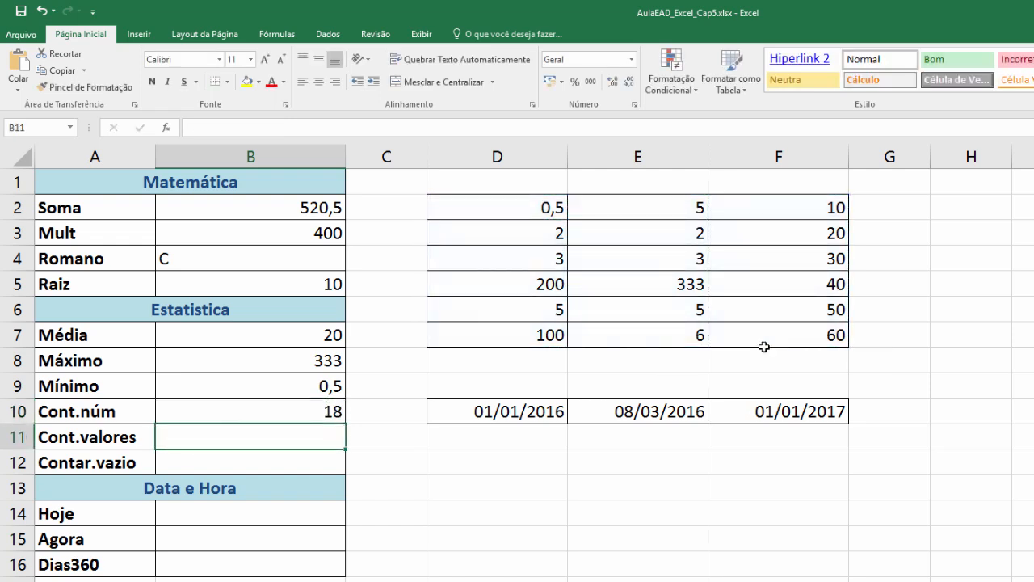
# Step: Highlight the counted range D2:F7 and replace the number in cell E4 with a person's first name
pyautogui.click(763, 348)
pyautogui.moveTo(506, 209); pyautogui.dragTo(756, 330)
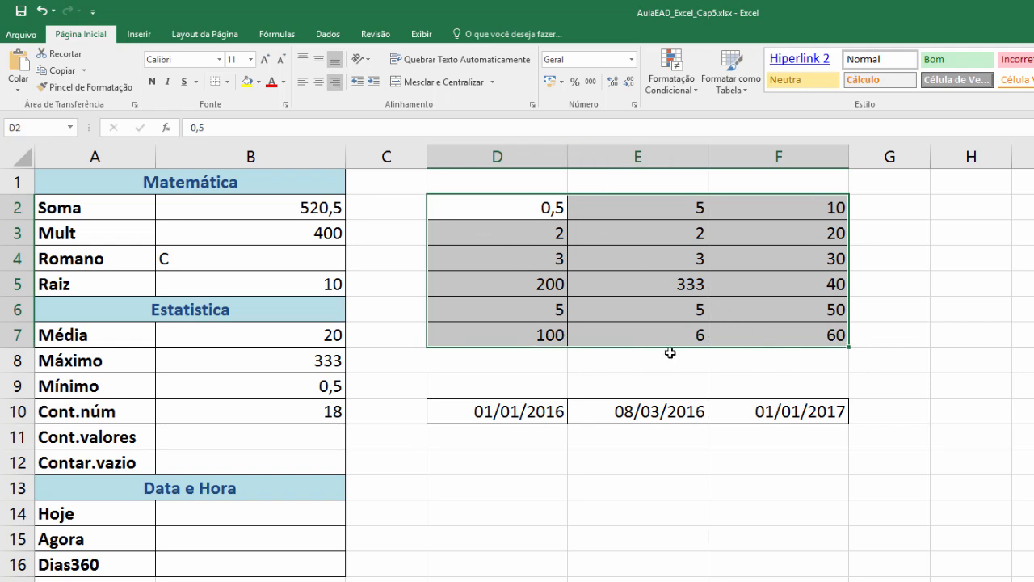
pyautogui.click(660, 257)
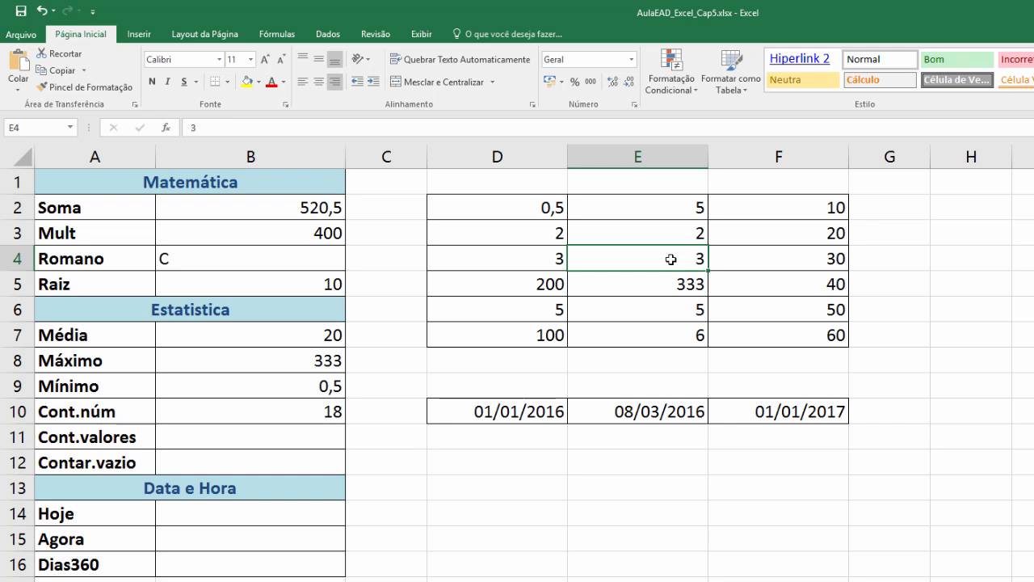
pyautogui.write('Leandro')
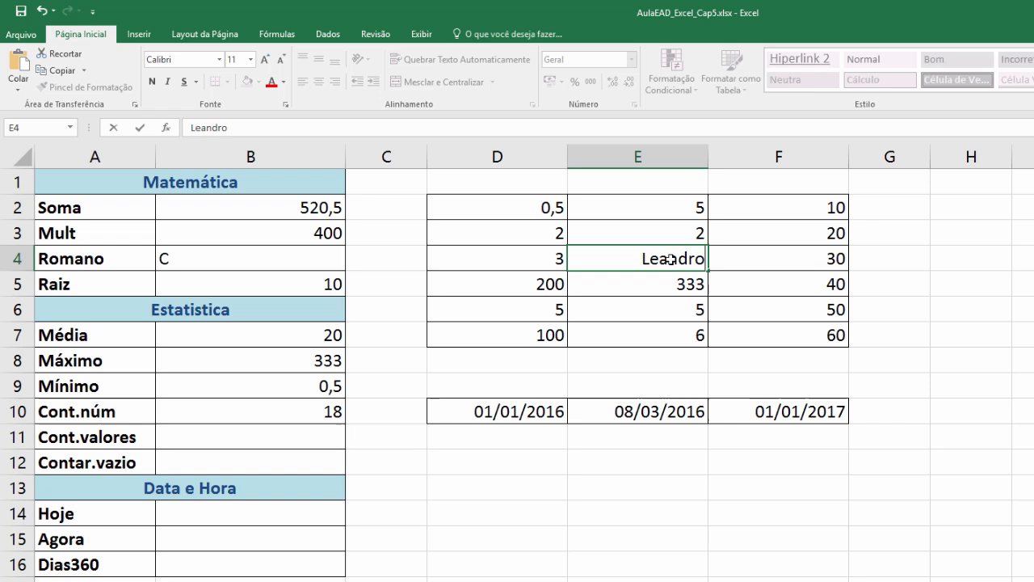
pyautogui.press('Return')
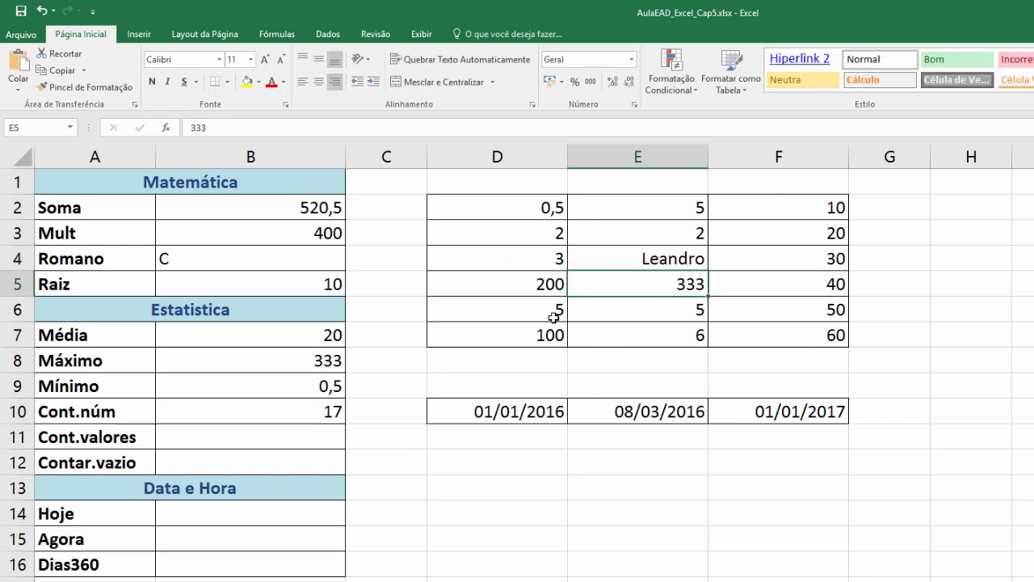
# Step: Clear the contents of cells E7 and F4 in the number table
pyautogui.click(679, 335)
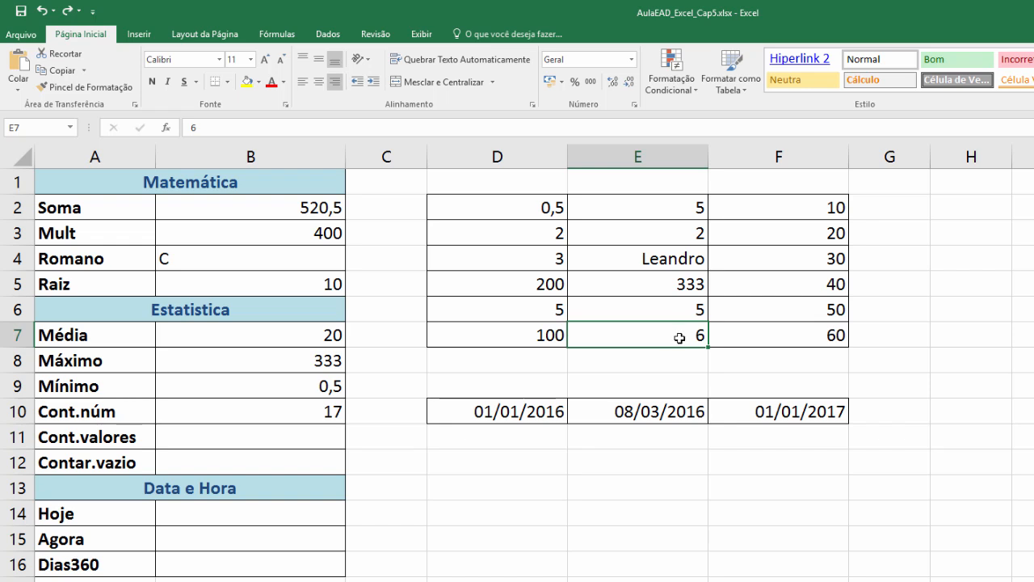
pyautogui.press('Delete')
pyautogui.click(835, 259)
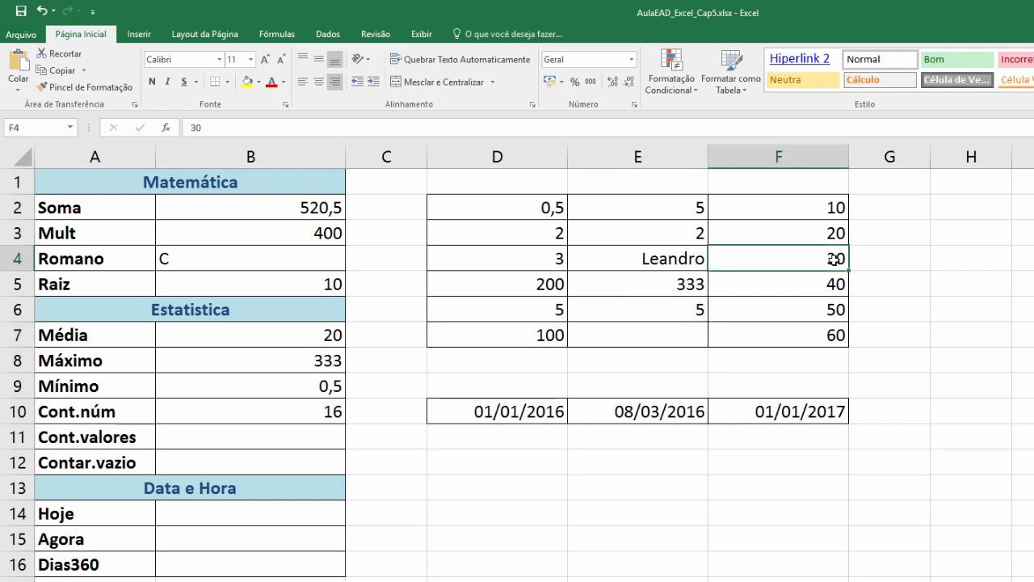
pyautogui.press('Delete')
# Step: Replace the number in cell D5 with the text AulaEAD.com
pyautogui.click(528, 285)
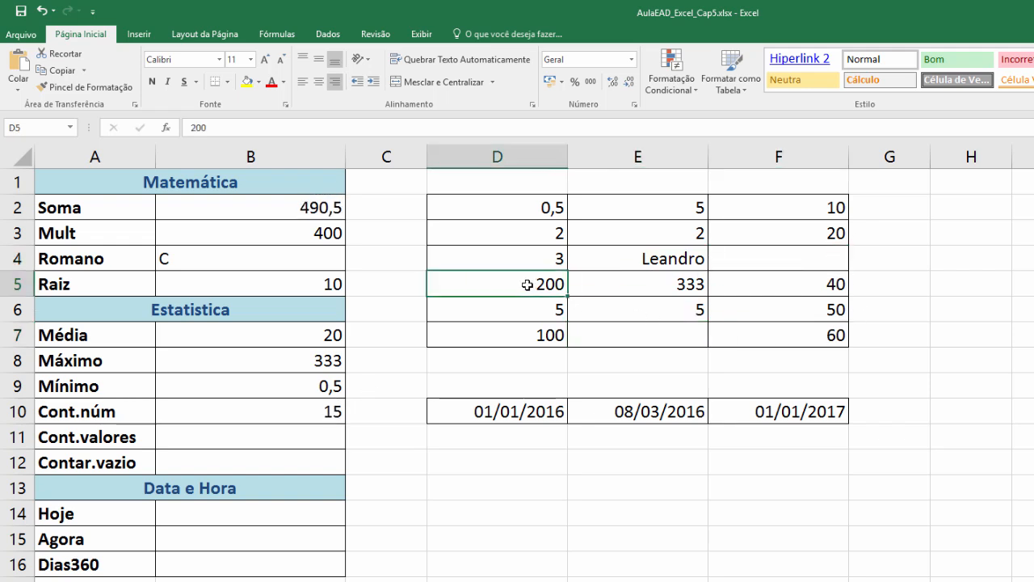
pyautogui.write('AulaEAD.com')
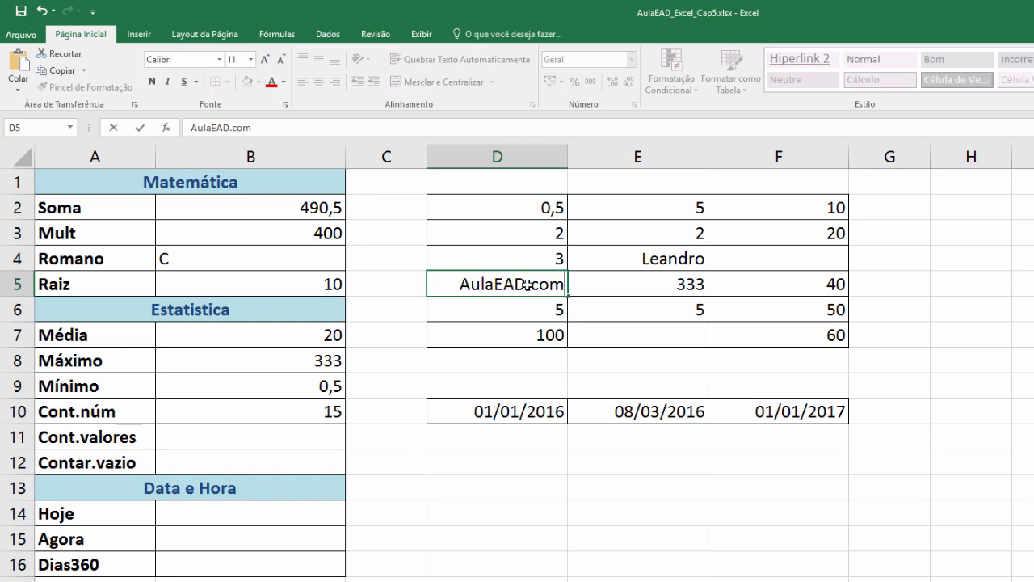
pyautogui.press('Return')
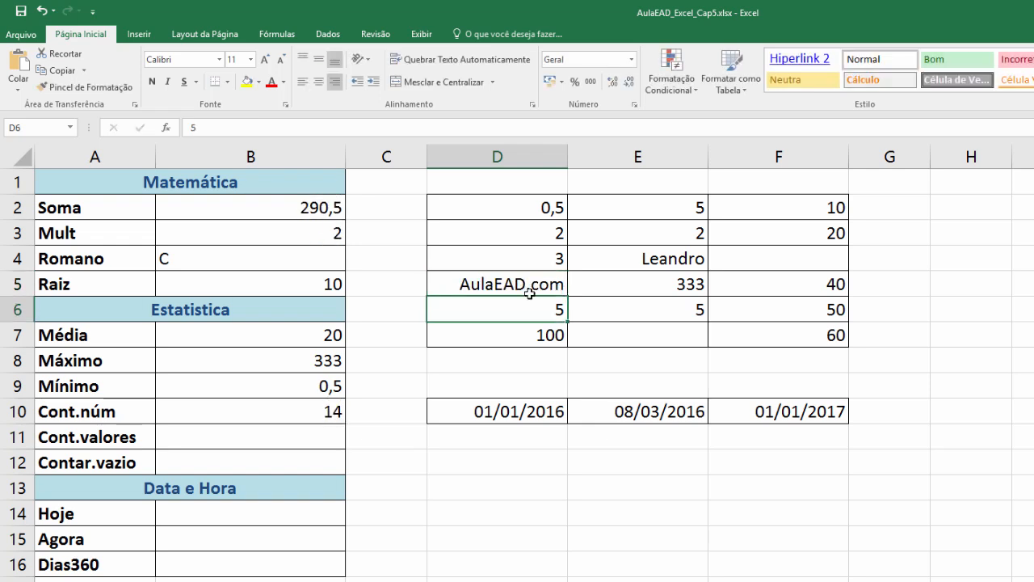
# Step: Select the range D2:F7 to review the counted cells, and enter 20 in the empty cell F4
pyautogui.moveTo(517, 207); pyautogui.dragTo(789, 344)
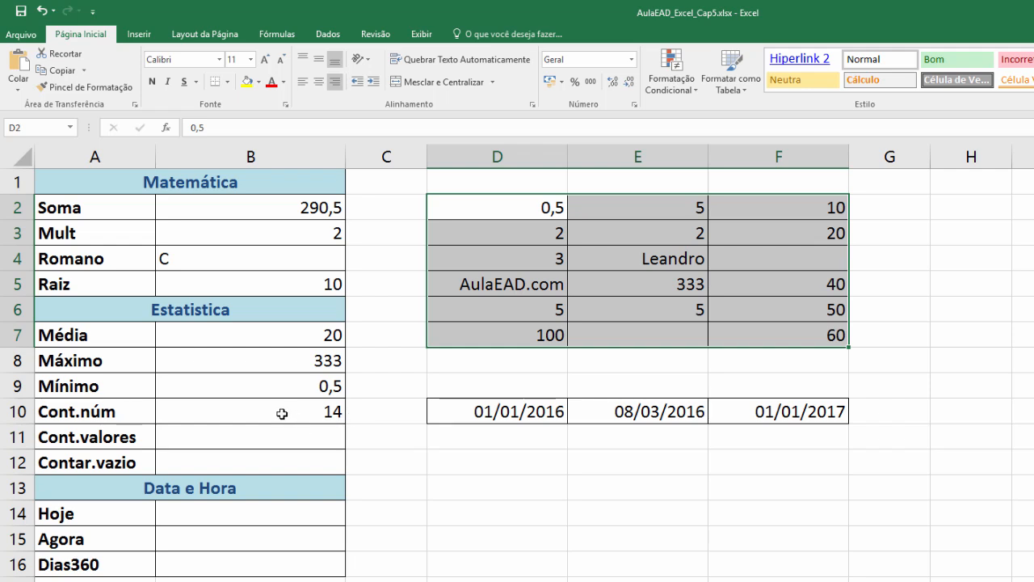
pyautogui.click(808, 262)
pyautogui.write('20')
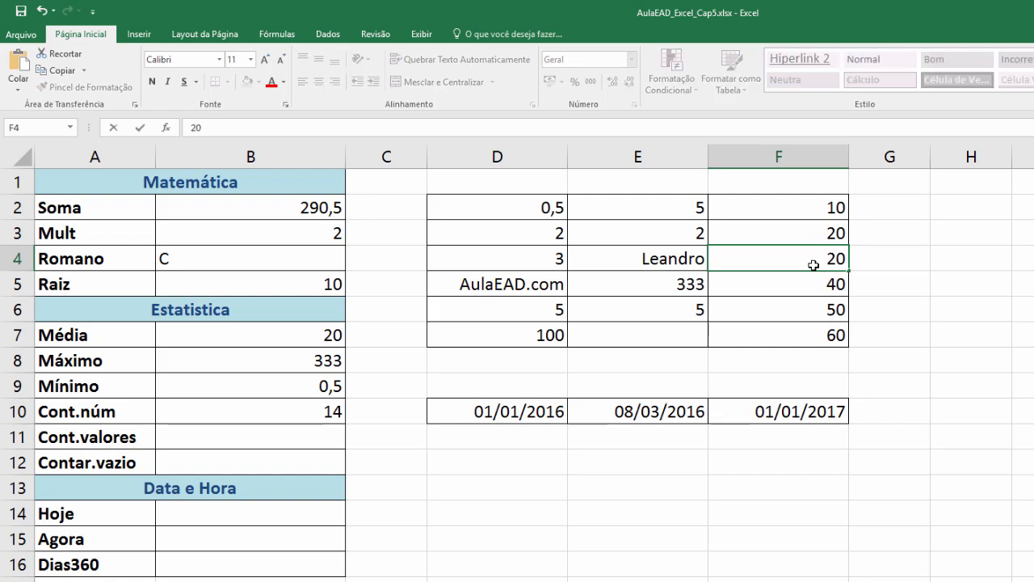
pyautogui.press('Return')
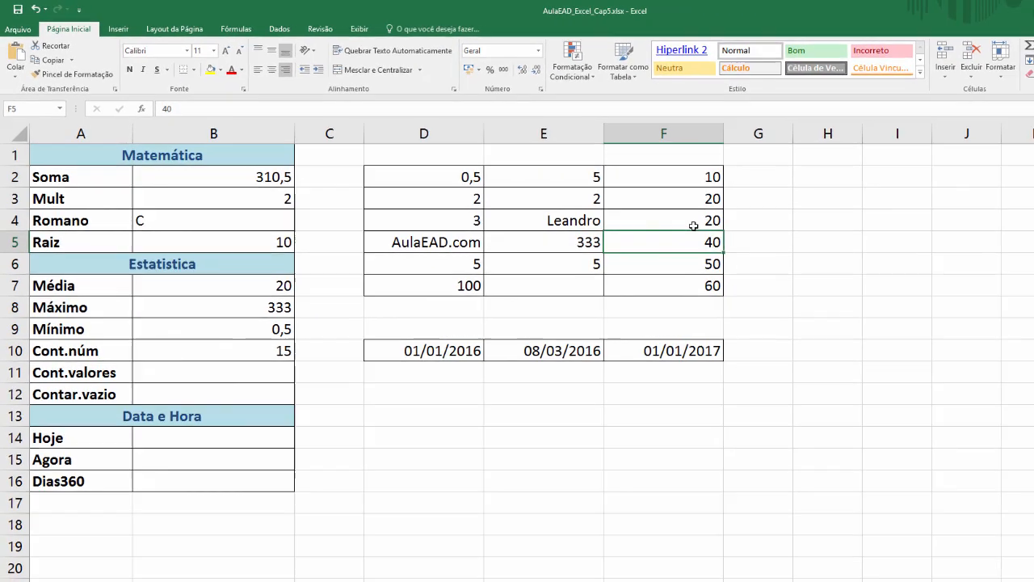
# Step: Insert the CONT.VALORES function from the Estatística category into cell B11, with D2:F7 as its range
pyautogui.click(242, 437)
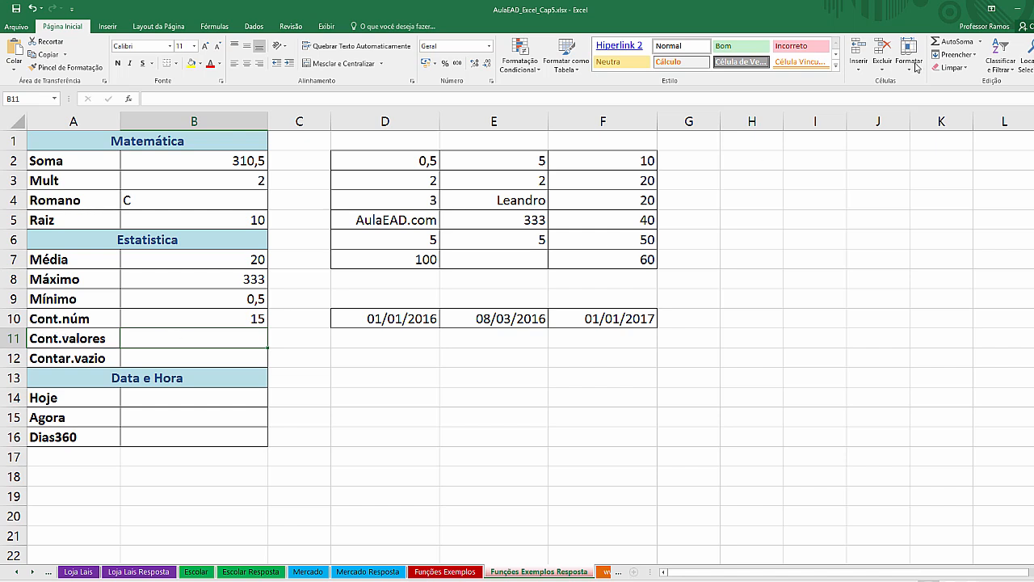
pyautogui.click(981, 43)
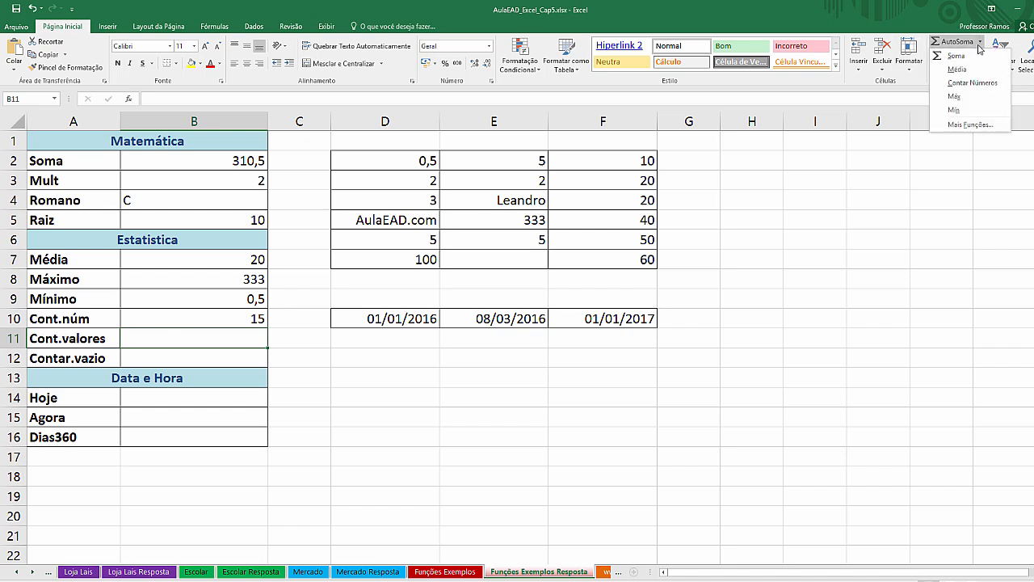
pyautogui.click(957, 125)
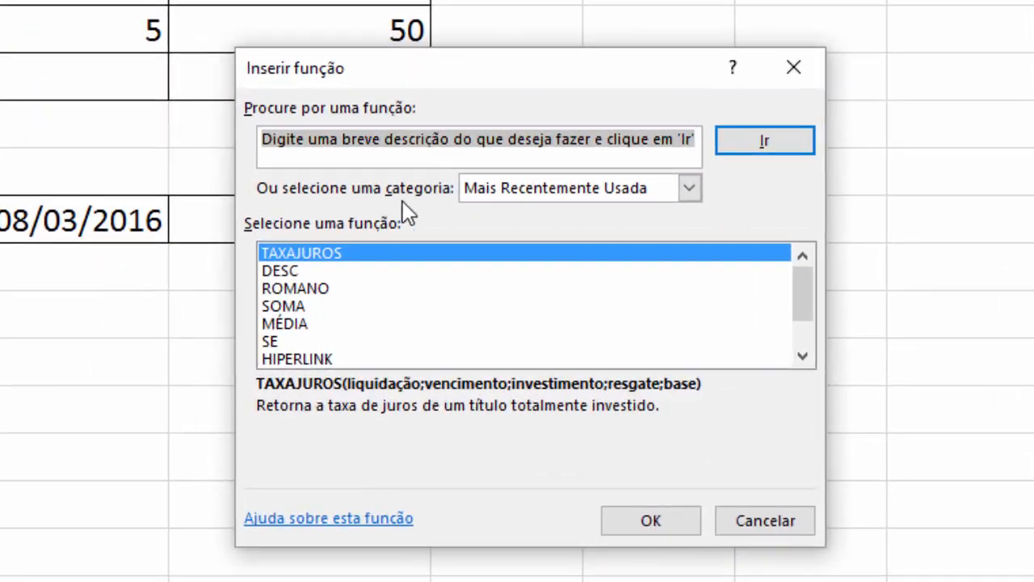
pyautogui.click(697, 283)
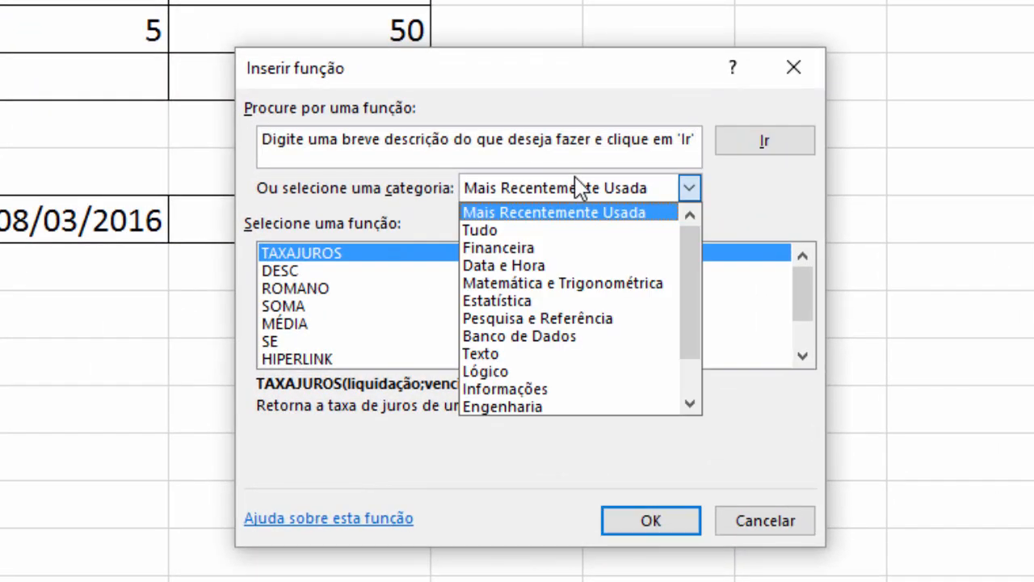
pyautogui.click(639, 300)
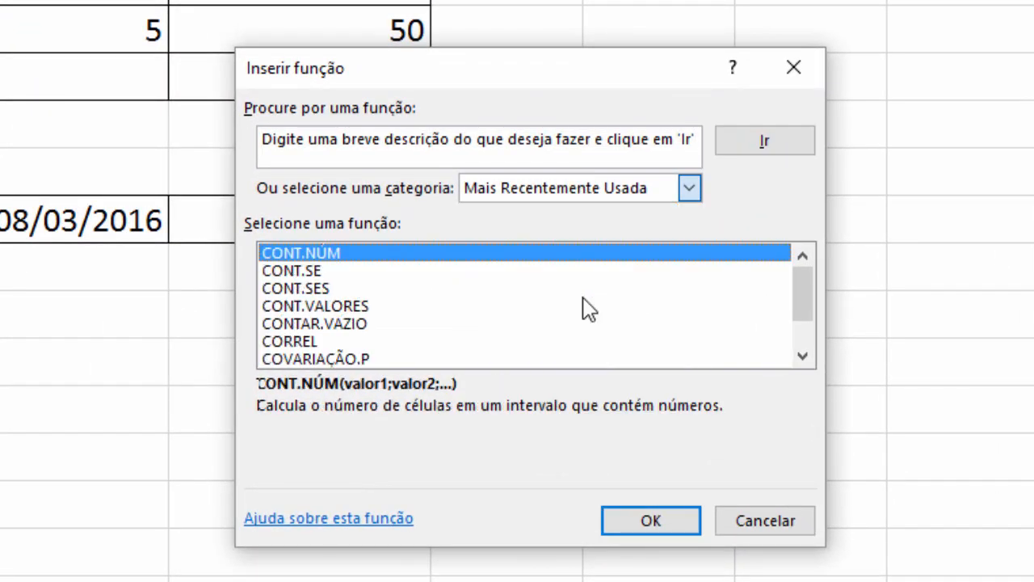
pyautogui.click(335, 307)
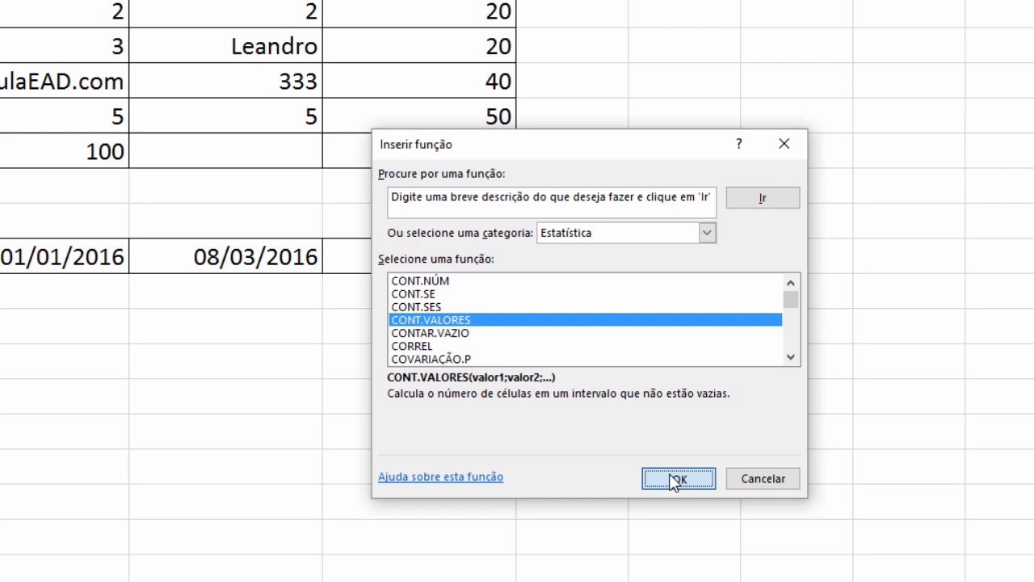
pyautogui.click(652, 520)
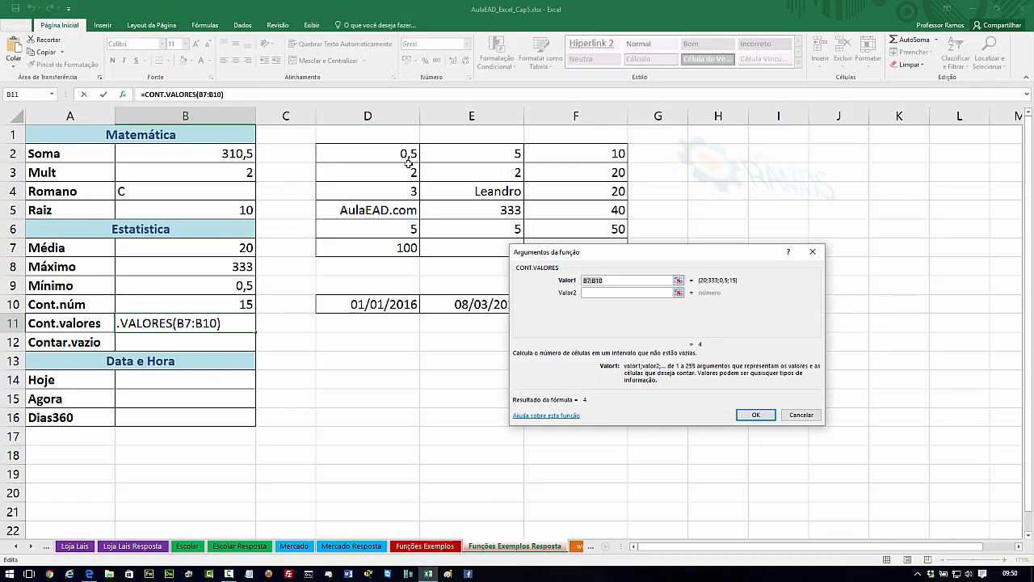
pyautogui.moveTo(391, 154); pyautogui.dragTo(742, 190)
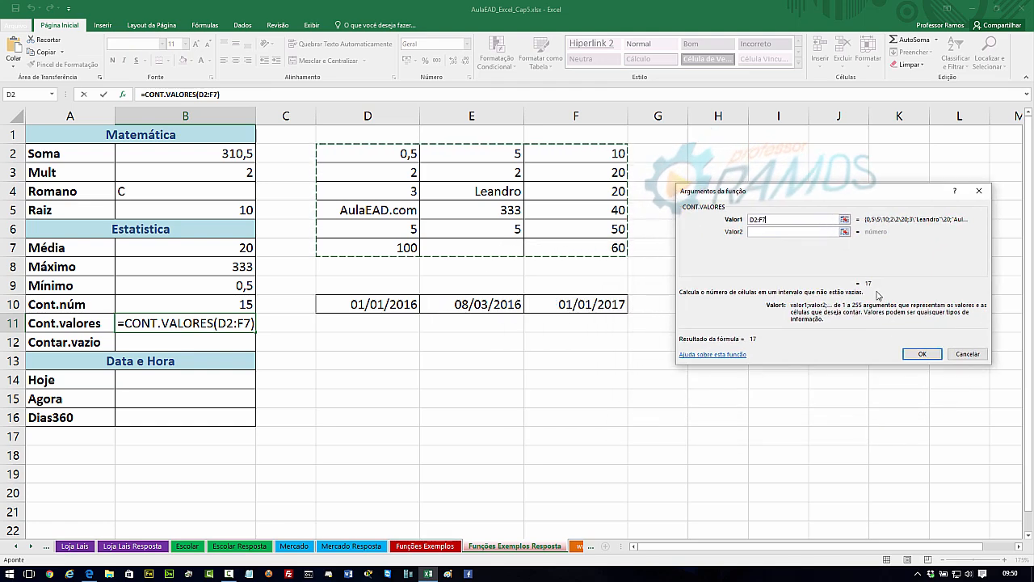
pyautogui.click(922, 354)
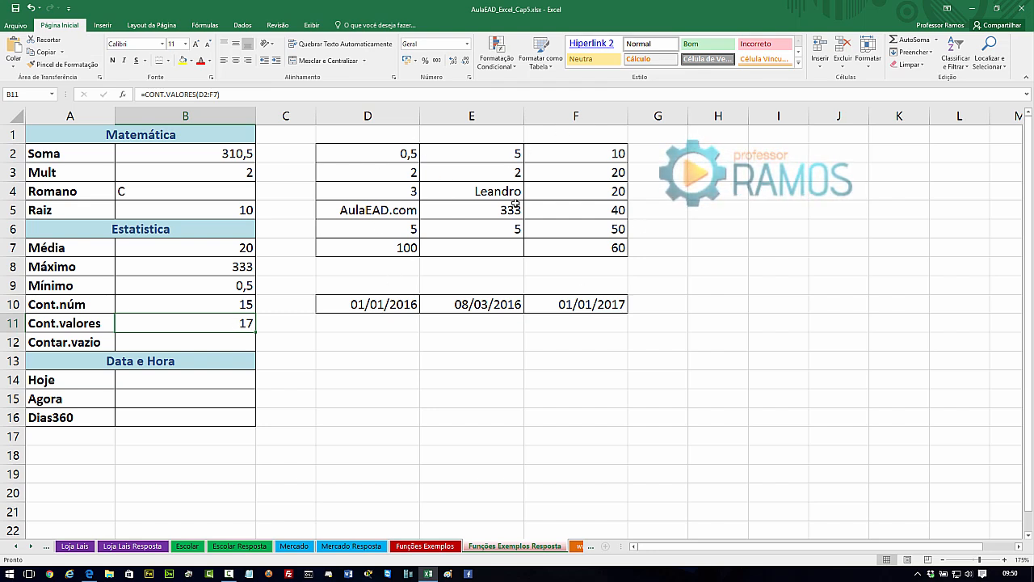
# Step: Enter rrr in the empty cell E7 and select the Cont.valores formula in B11 to check it
pyautogui.click(498, 247)
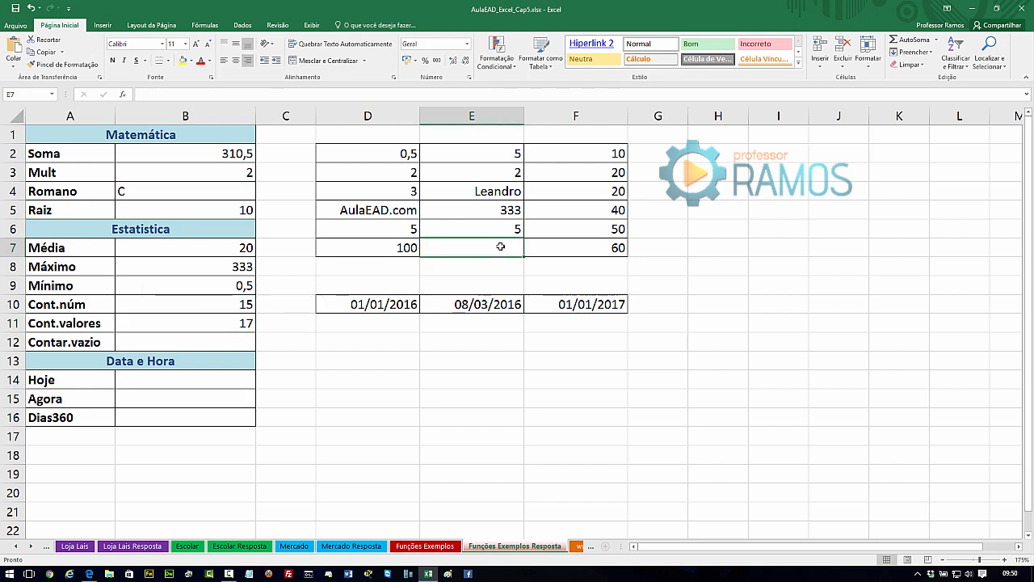
pyautogui.write('rrr')
pyautogui.click(550, 235)
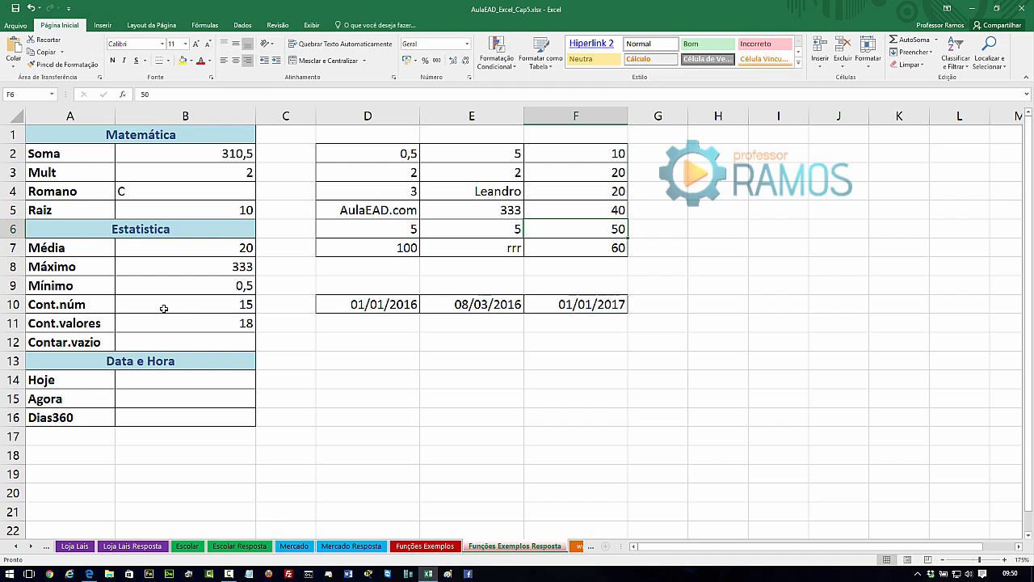
pyautogui.click(192, 320)
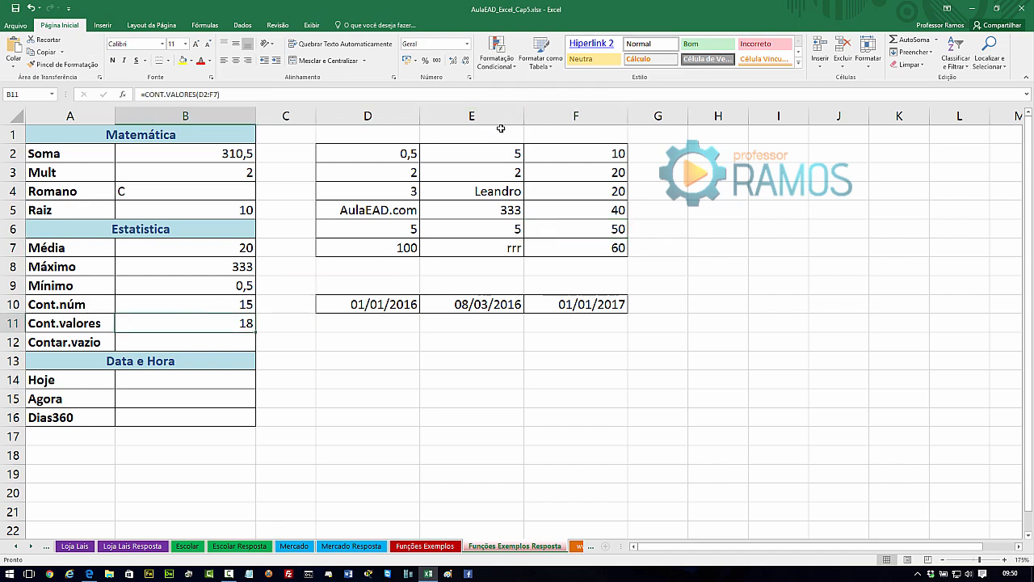
# Step: Clear the contents of cells D3:D4 in the number table
pyautogui.moveTo(408, 171)
pyautogui.mouseDown()
pyautogui.moveTo(402, 210)
pyautogui.moveTo(399, 189)
pyautogui.mouseUp()
pyautogui.press('Delete')
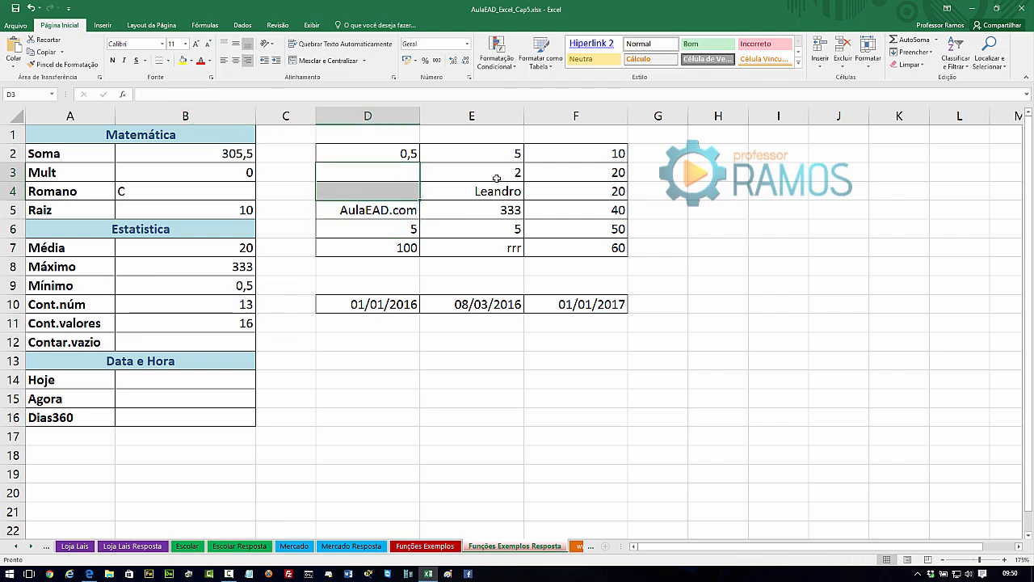
pyautogui.click(460, 229)
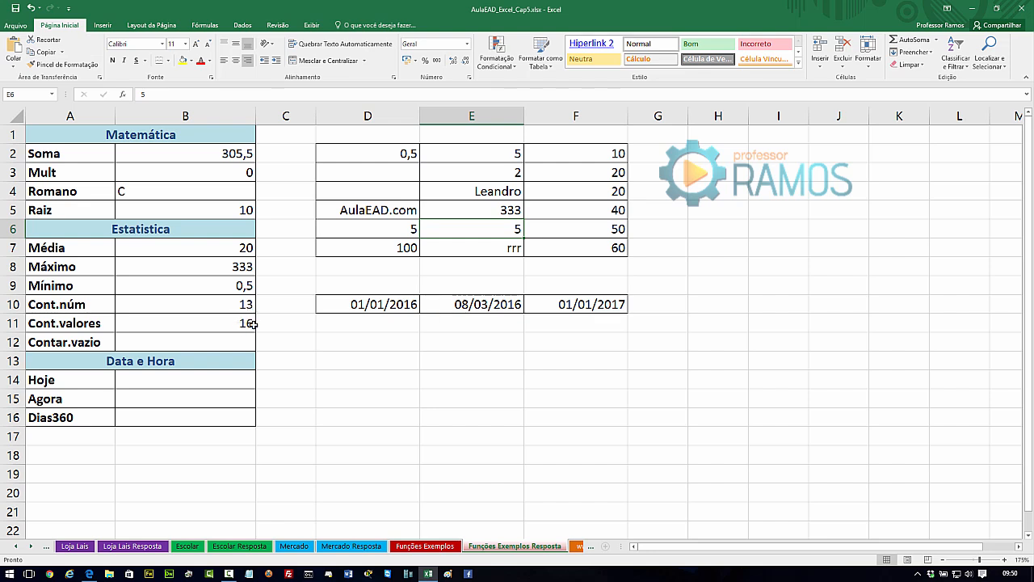
# Step: Enter the professor's name as text in the empty cell D3
pyautogui.click(393, 176)
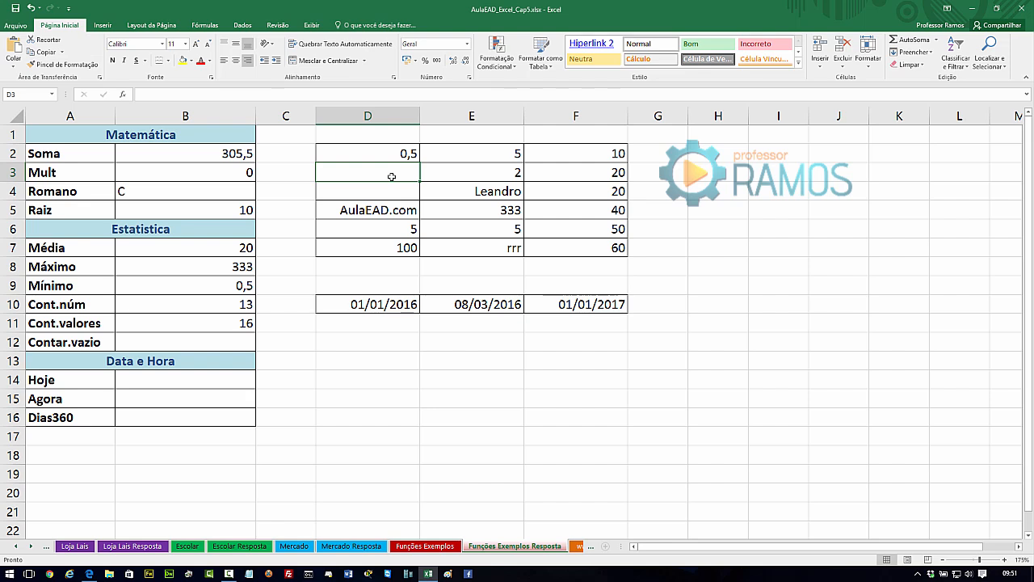
pyautogui.write('professorr')
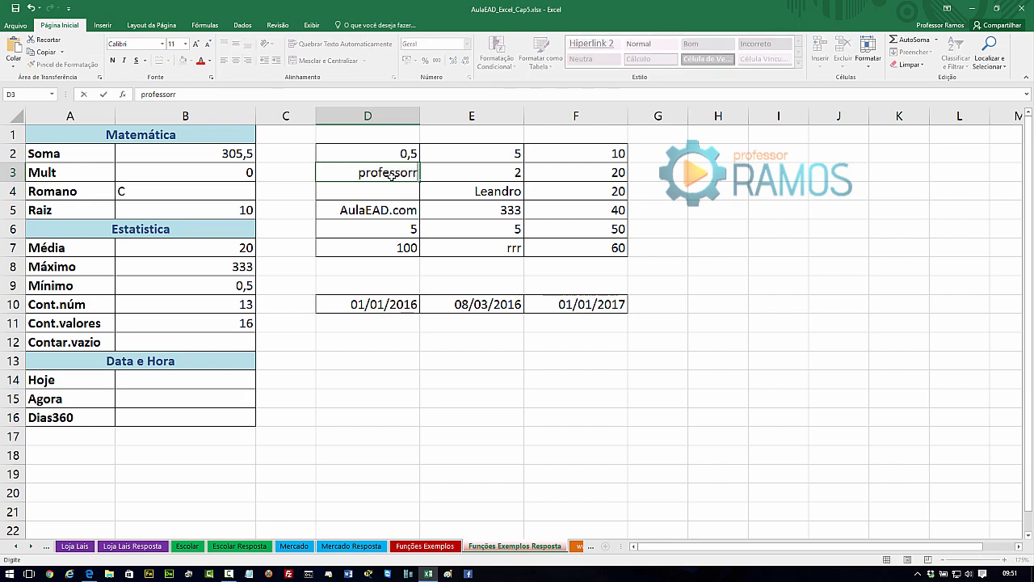
pyautogui.write('amos')
pyautogui.press('Return')
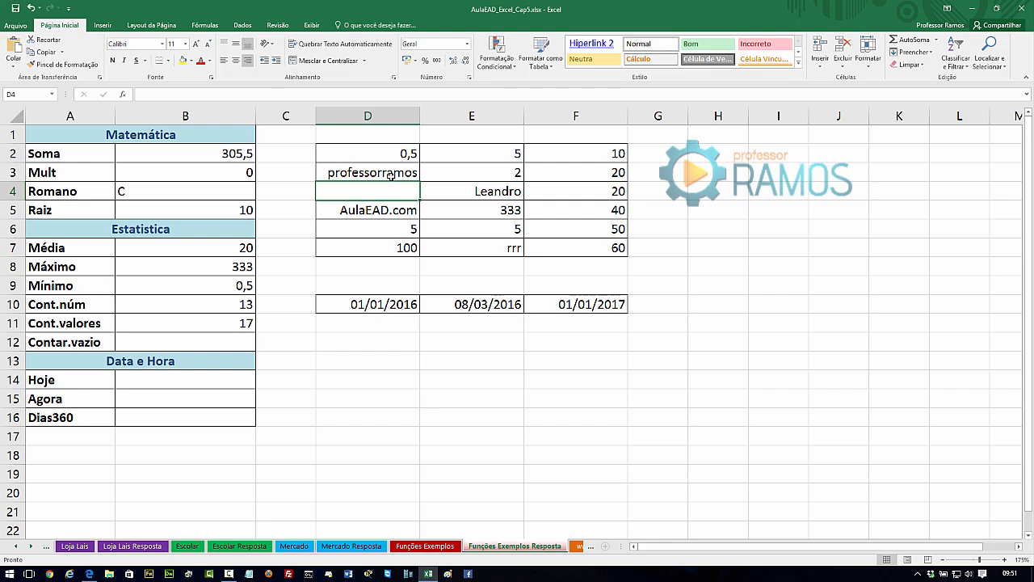
# Step: Enter a CONTAR.VAZIO formula over the range D2:F7 in cell B12
pyautogui.click(245, 339)
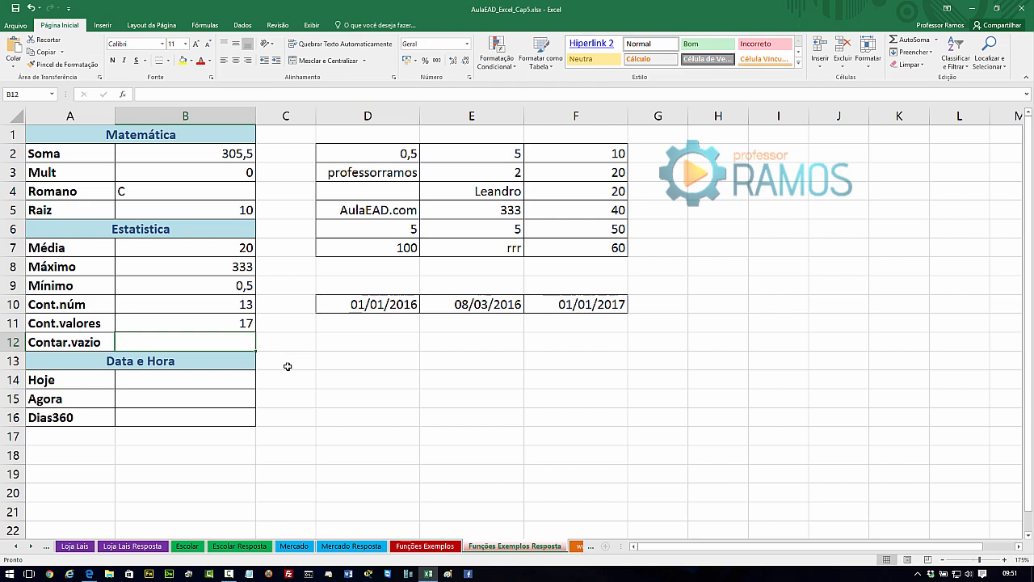
pyautogui.write('=cont')
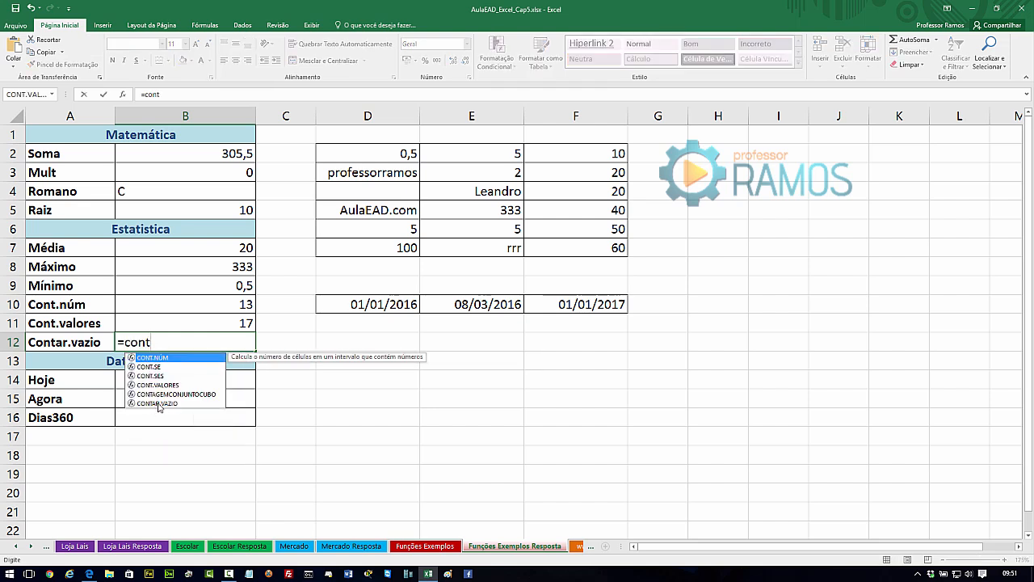
pyautogui.doubleClick(159, 405)
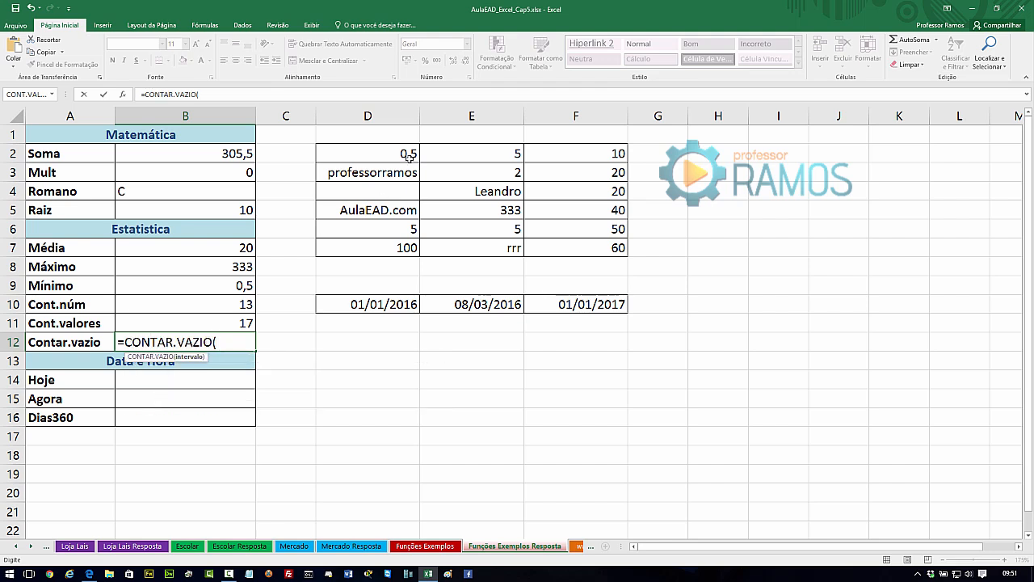
pyautogui.moveTo(380, 151); pyautogui.dragTo(568, 246)
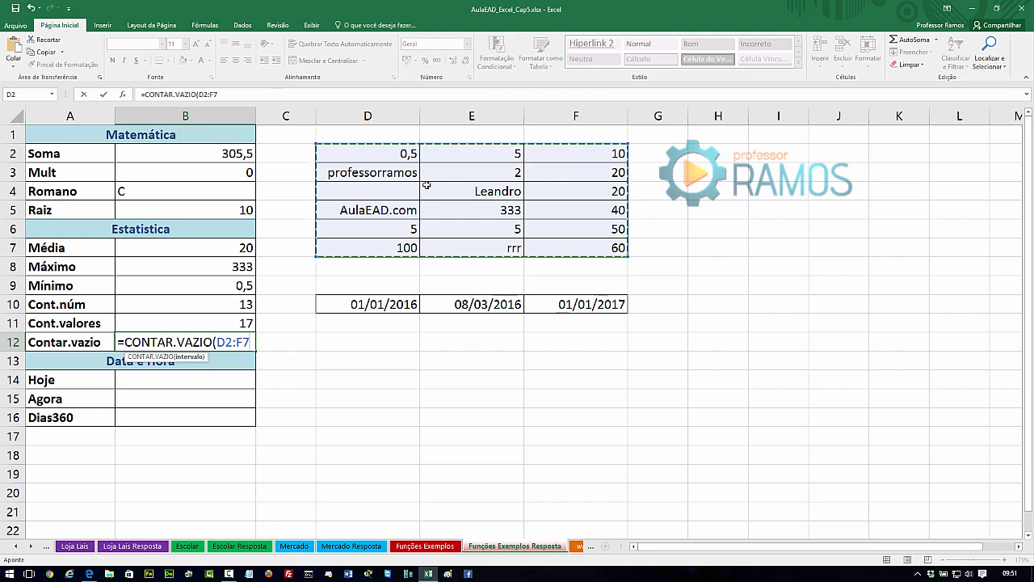
pyautogui.press('Return')
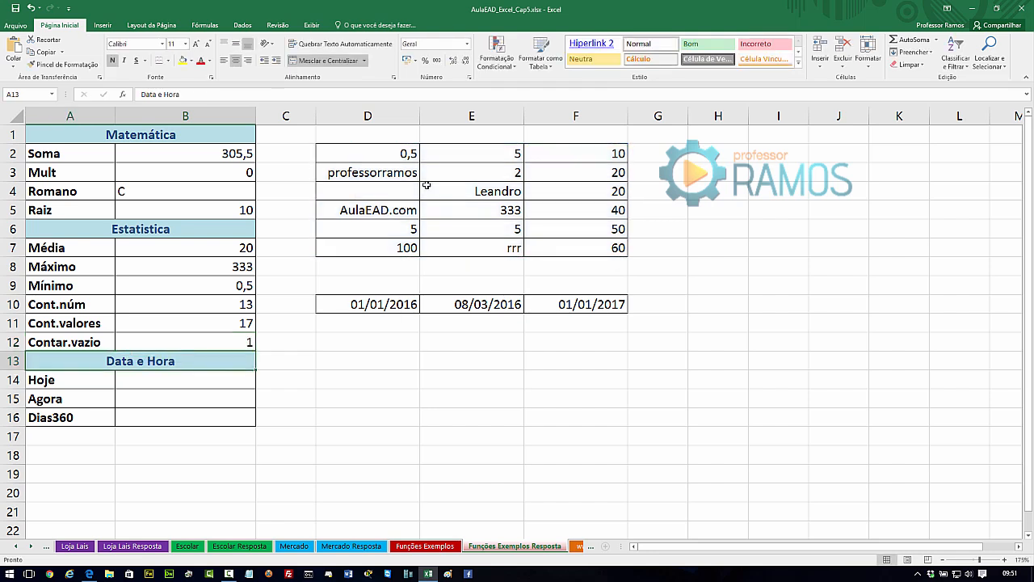
# Step: Clear the contents of cells E4 and D3, and review the counting rows down to the Contar.vazio formula in B12
pyautogui.click(385, 191)
pyautogui.click(438, 195)
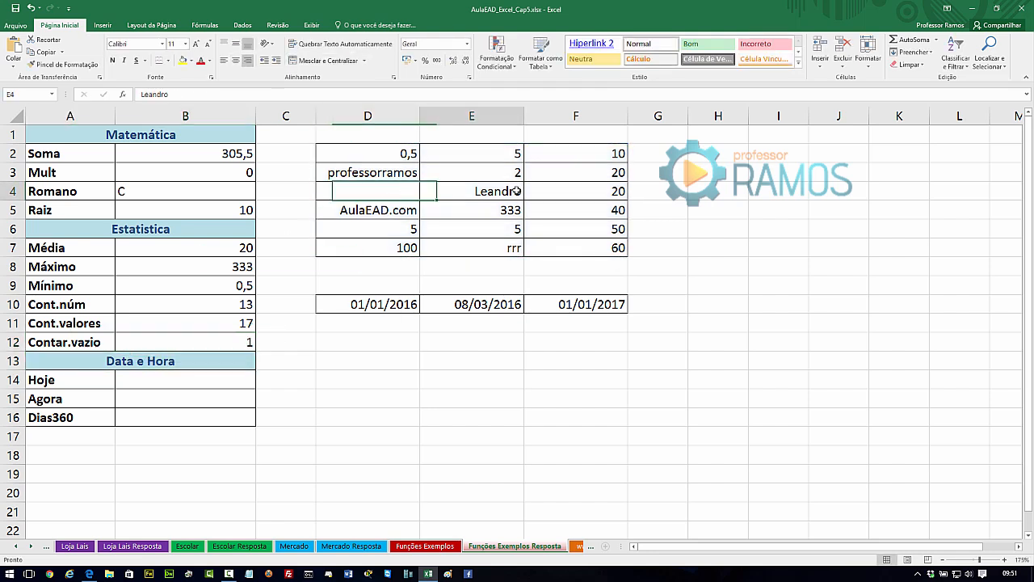
pyautogui.press('Delete')
pyautogui.click(410, 178)
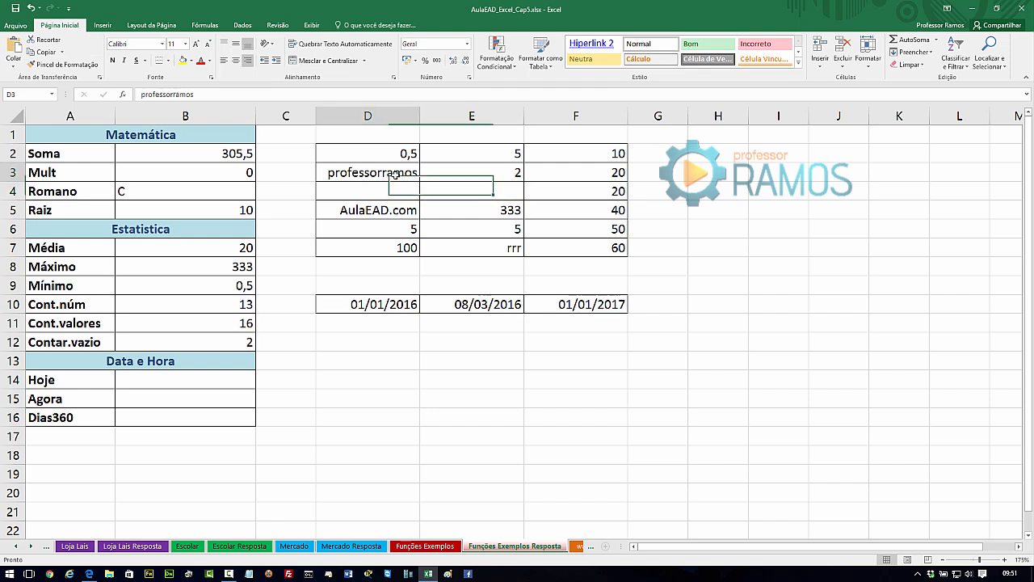
pyautogui.press('Delete')
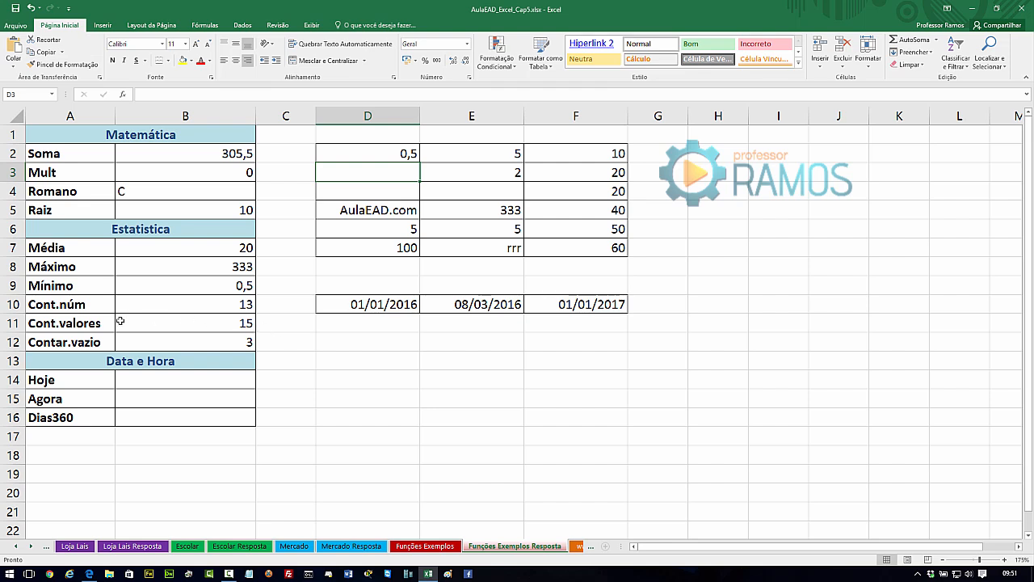
pyautogui.click(63, 305)
pyautogui.click(81, 325)
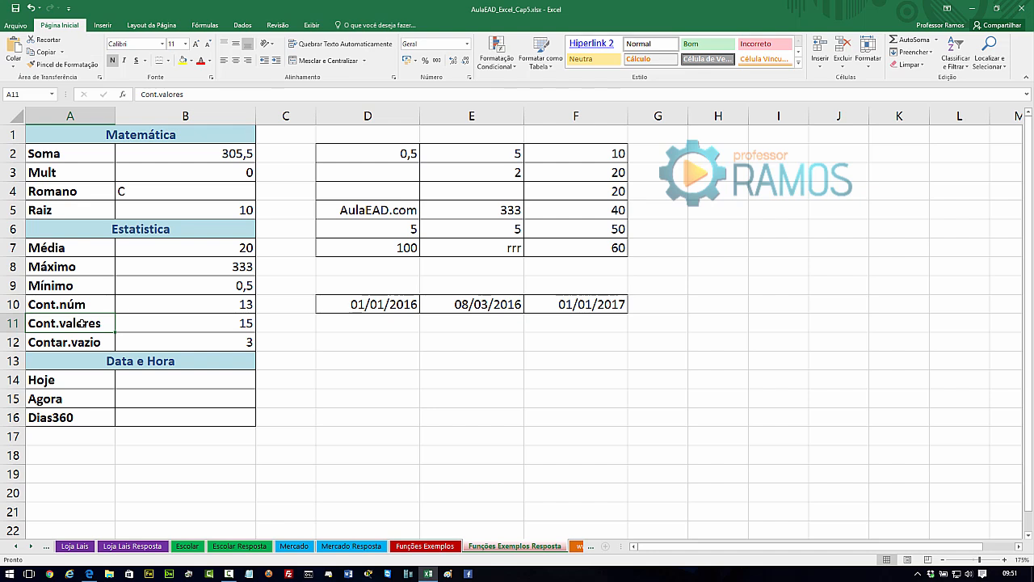
pyautogui.click(191, 345)
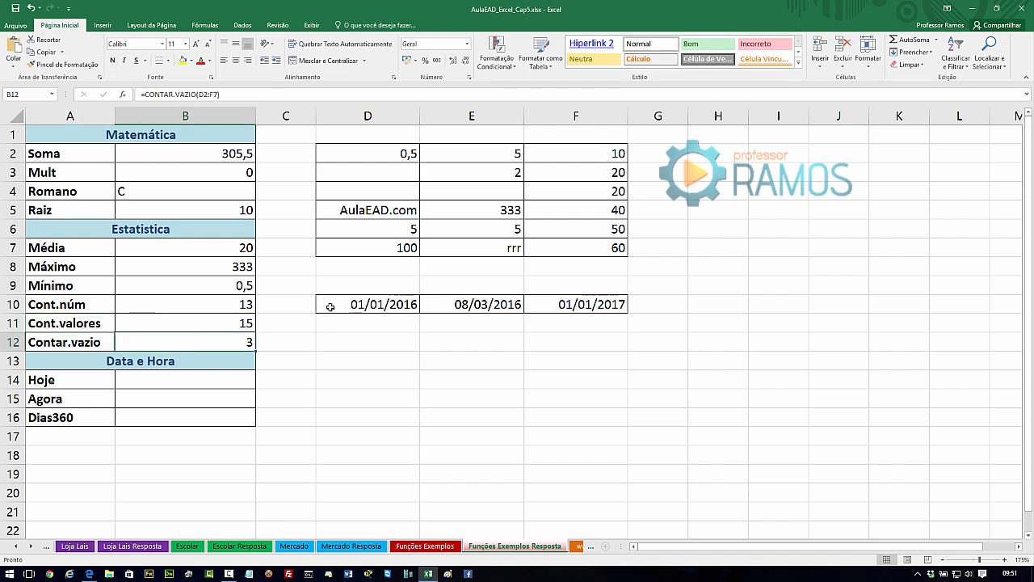
# Step: Enter 1 and 2 in D2:D3, extend the series to 6 across D2:F7, and review the count formulas in B10:B12
pyautogui.click(401, 154)
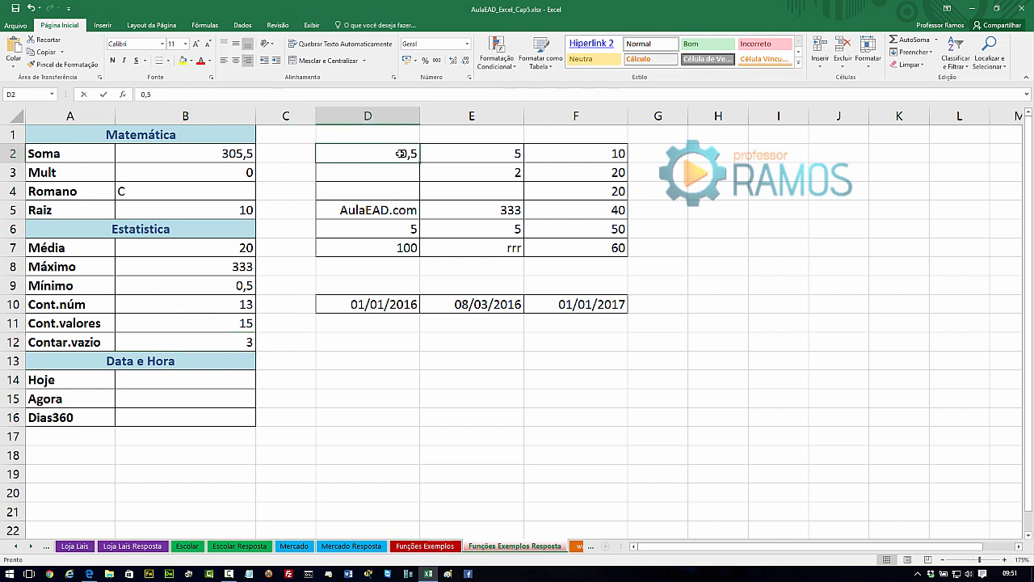
pyautogui.write('1')
pyautogui.press('Return')
pyautogui.write('2')
pyautogui.press('Return')
pyautogui.click(401, 153)
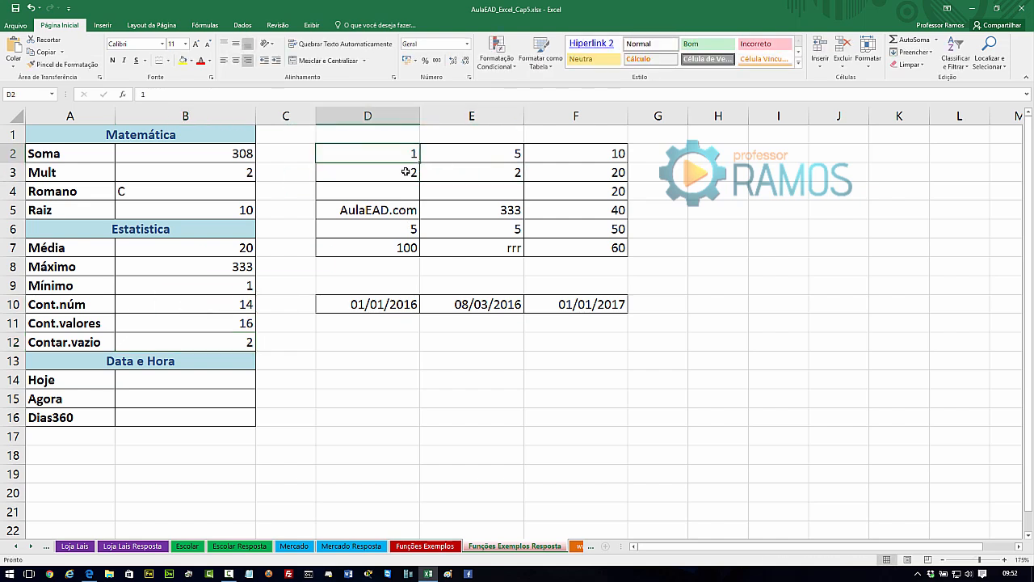
pyautogui.keyDown('shift'); pyautogui.click(405, 172); pyautogui.keyUp('shift')
pyautogui.moveTo(420, 182); pyautogui.dragTo(614, 252)
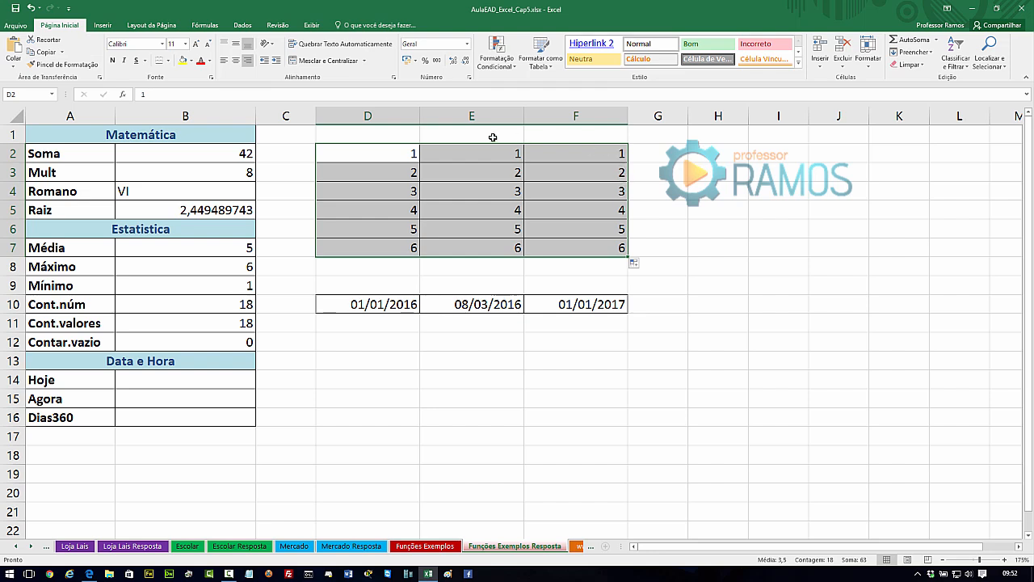
pyautogui.click(424, 208)
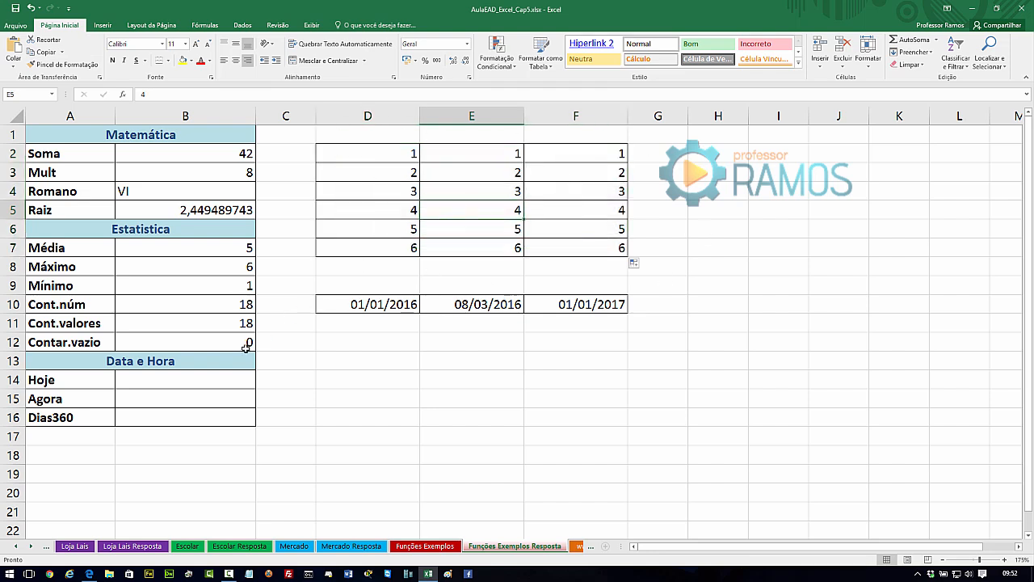
pyautogui.click(247, 342)
pyautogui.click(240, 324)
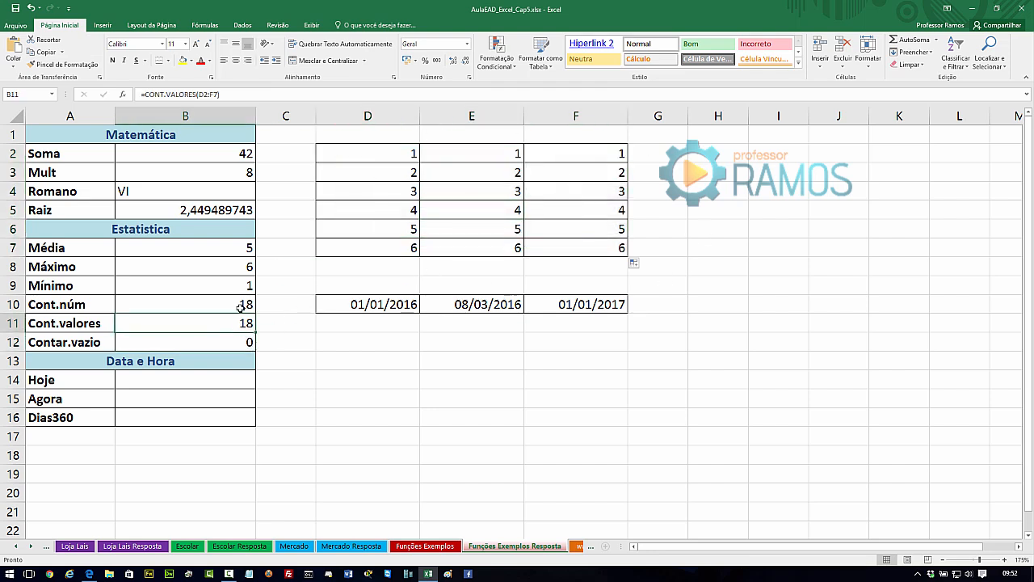
pyautogui.click(240, 308)
# Step: Enter a person's first name in E5, AulaEAD in E6 and the professor's name in E7, and review the formulas in B10:B11
pyautogui.click(495, 213)
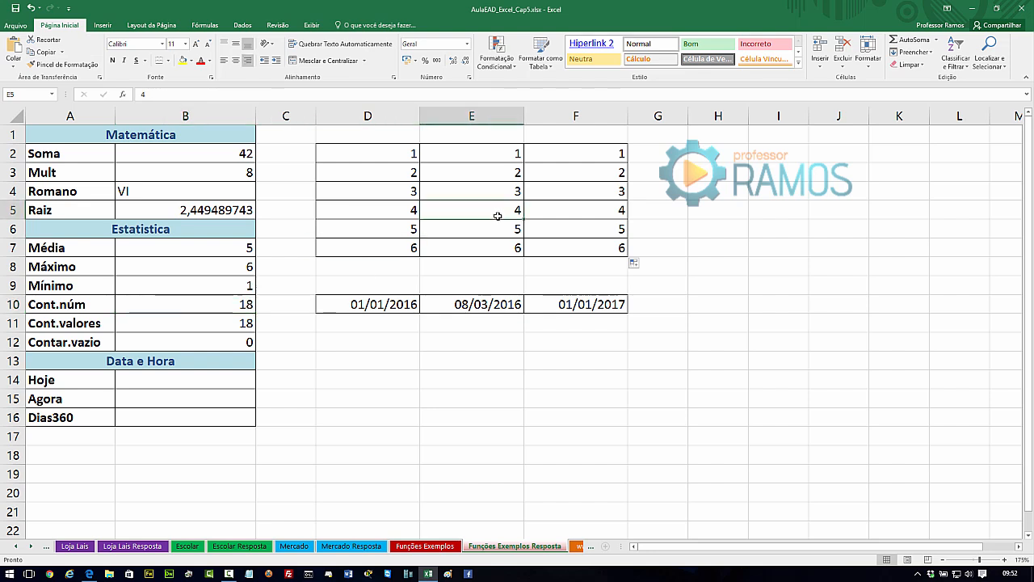
pyautogui.write('Leandro')
pyautogui.press('Return')
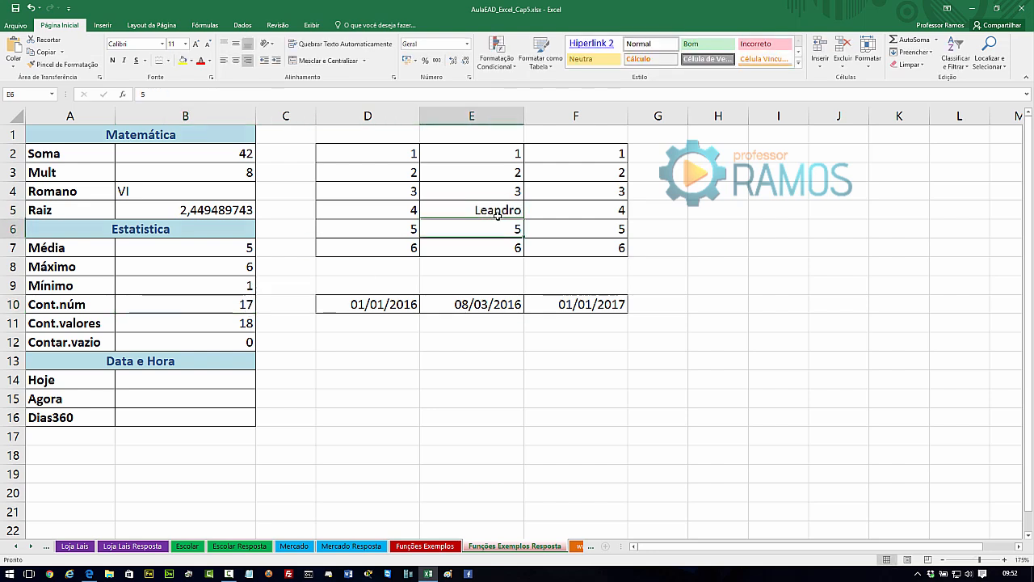
pyautogui.write('AulaEAD')
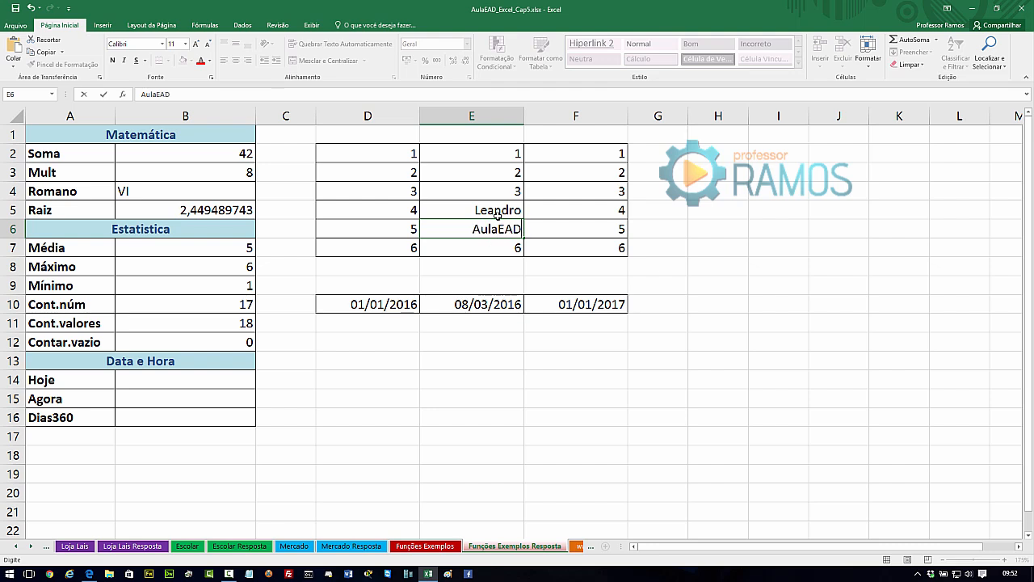
pyautogui.press('Return')
pyautogui.write('P')
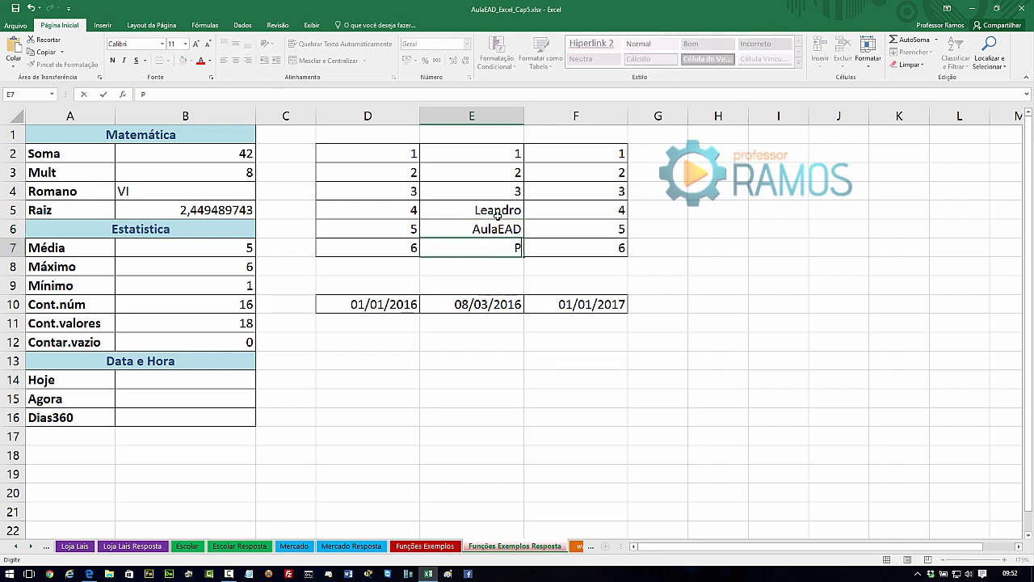
pyautogui.write('rofessorramos')
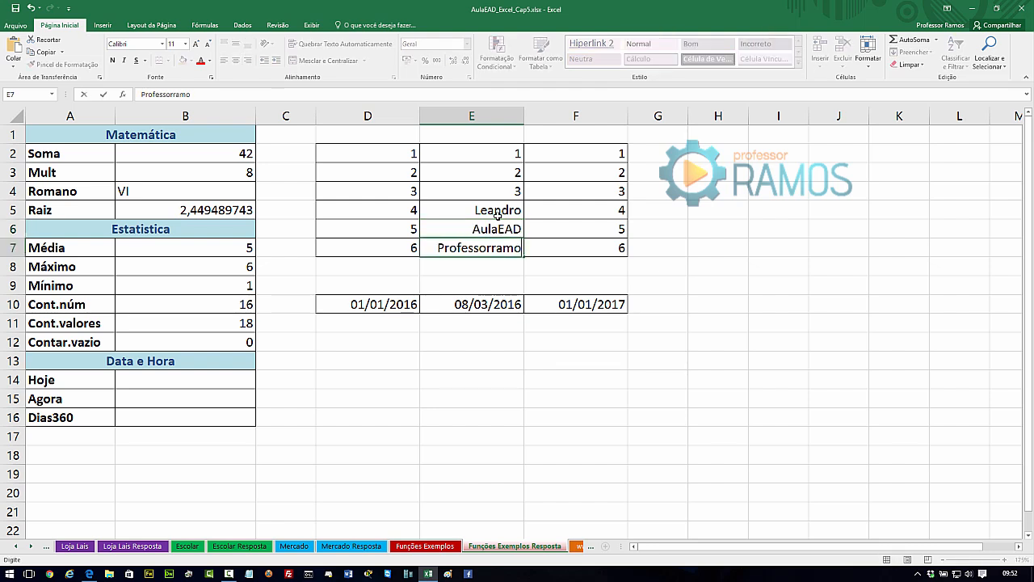
pyautogui.press('Return')
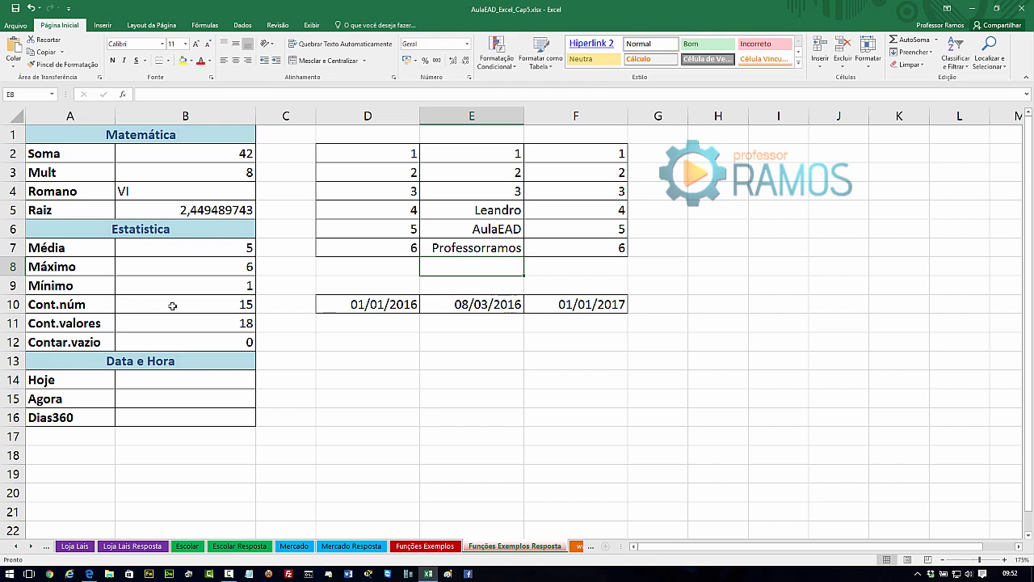
pyautogui.click(172, 305)
pyautogui.click(185, 325)
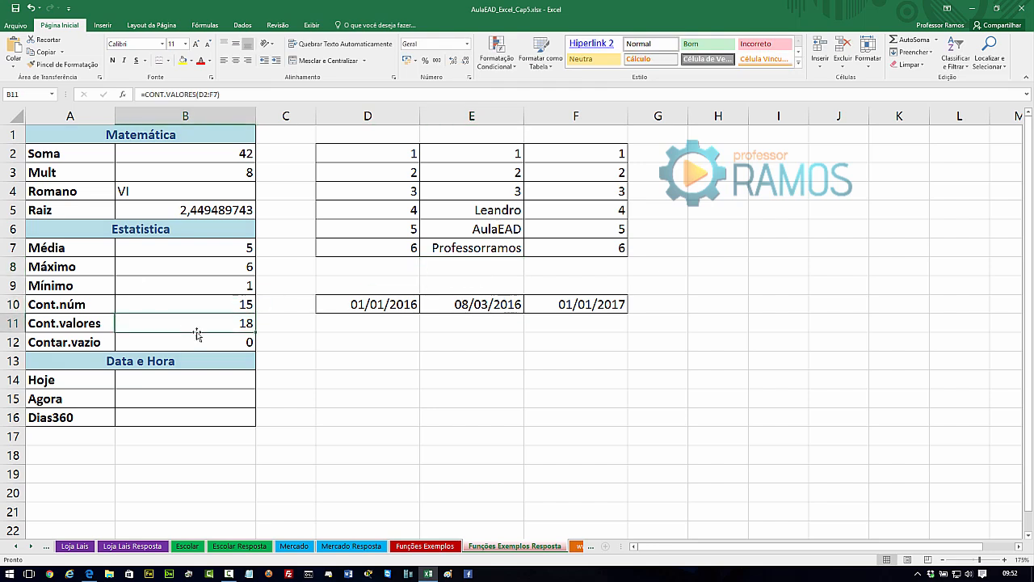
# Step: Clear the contents of cells F5, F6 and F7 in the number table
pyautogui.click(594, 214)
pyautogui.press('Delete')
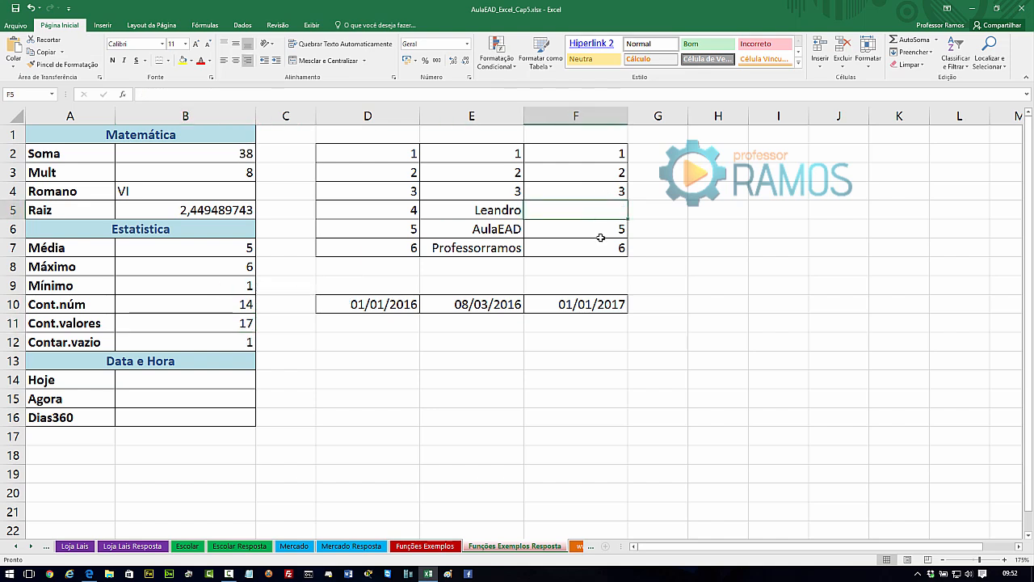
pyautogui.click(600, 234)
pyautogui.press('Delete')
pyautogui.click(599, 248)
pyautogui.press('Delete')
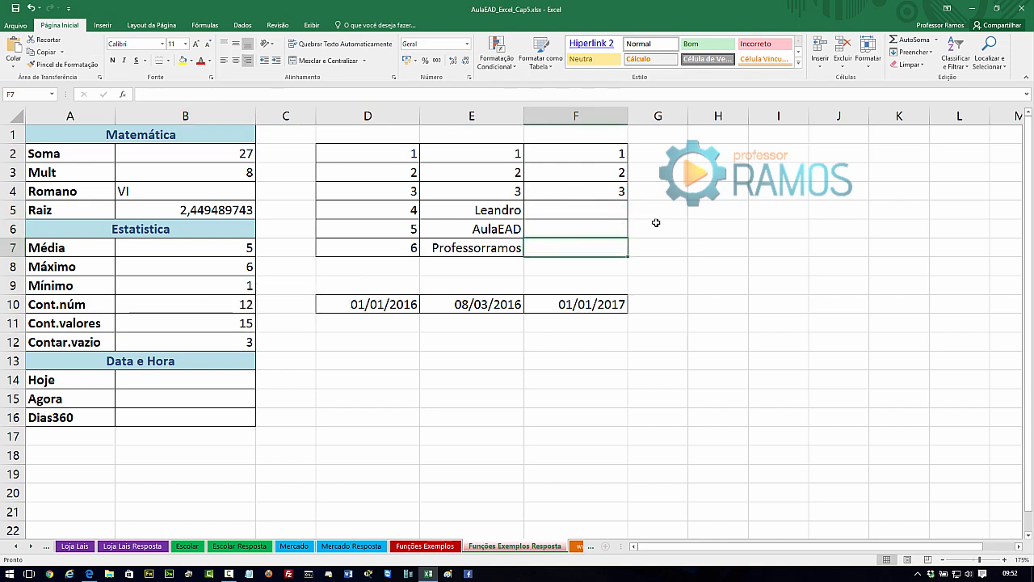
# Step: Select the blank cells F5:F7 and compare them with the Contar.vazio, Cont.valores and Cont.núm results in B12, B11 and B10
pyautogui.moveTo(603, 210); pyautogui.dragTo(603, 248)
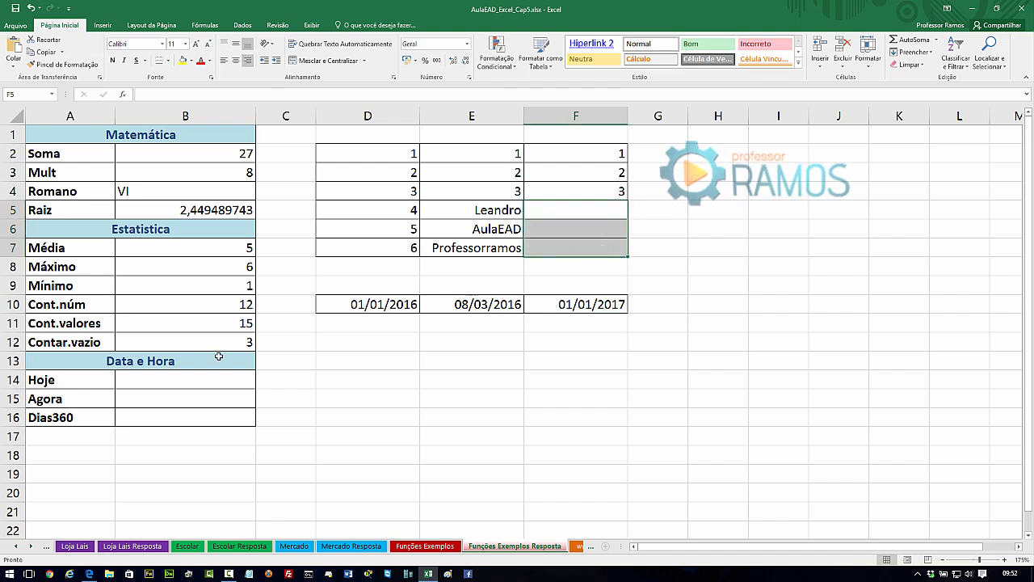
pyautogui.click(212, 342)
pyautogui.click(221, 327)
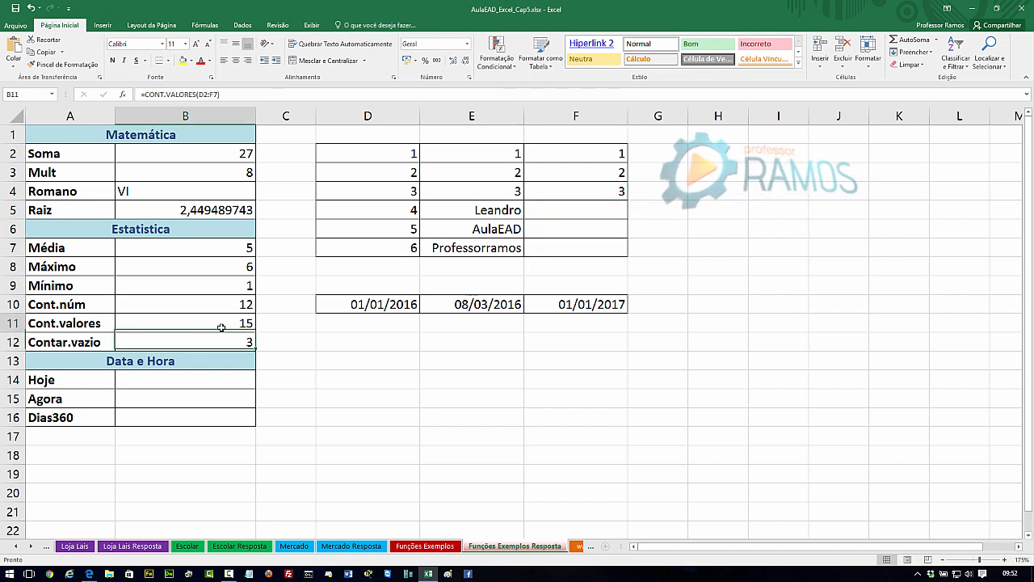
pyautogui.click(201, 307)
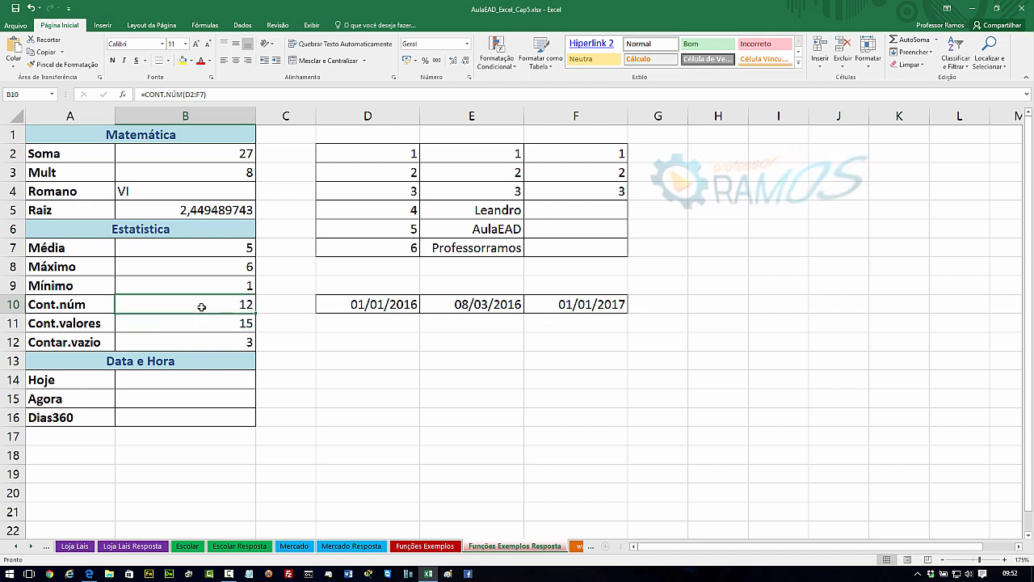
pyautogui.click(338, 378)
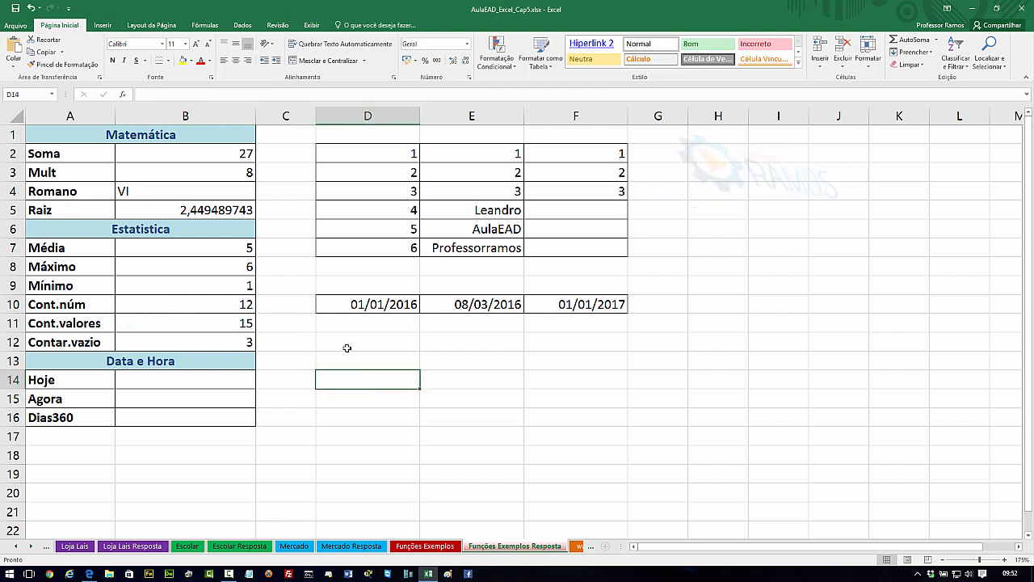
# Step: Enter the formula =hoje() in cell B14, beside the Hoje label
pyautogui.click(209, 372)
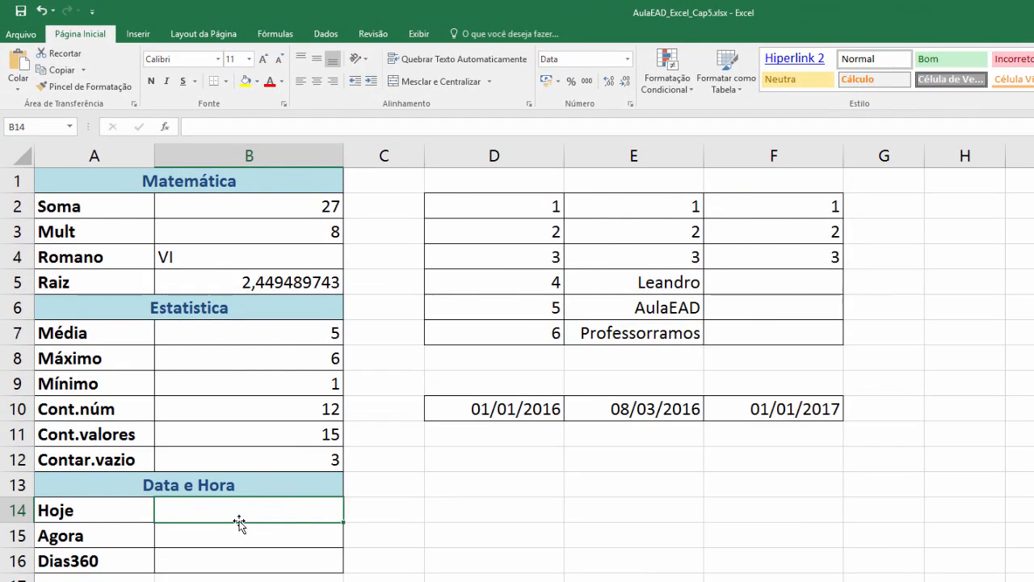
pyautogui.write('=')
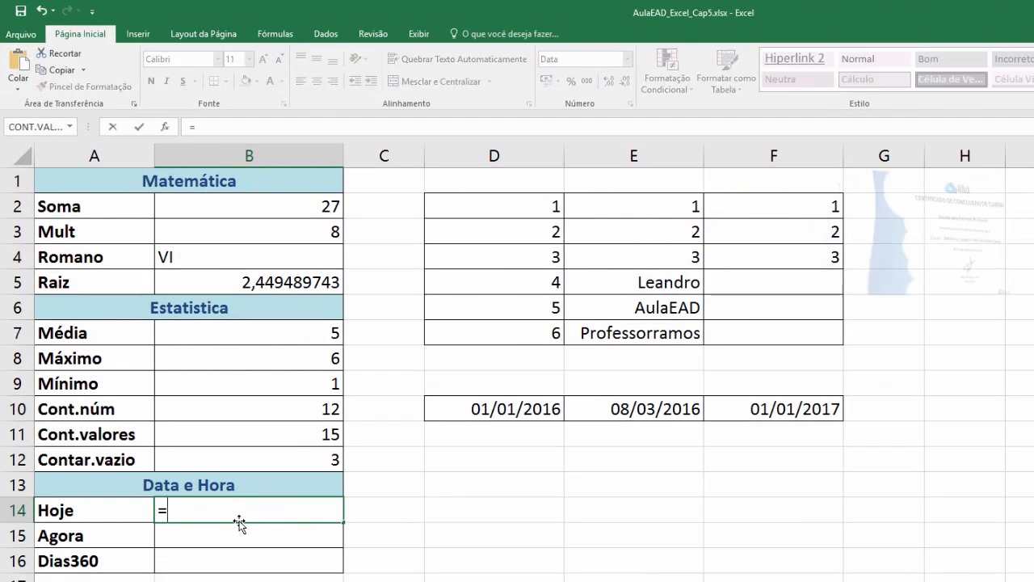
pyautogui.write('hoje()')
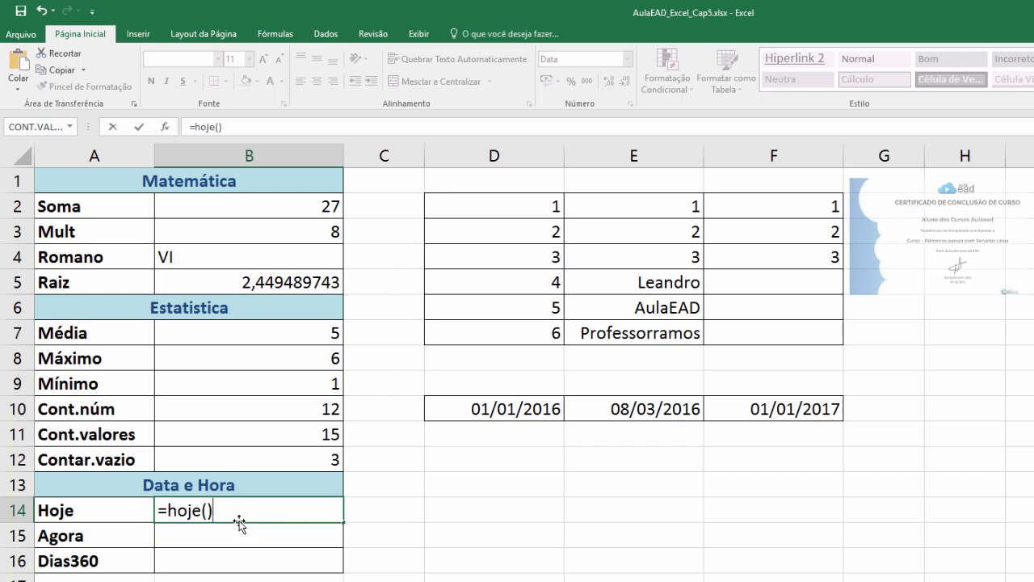
pyautogui.press('Return')
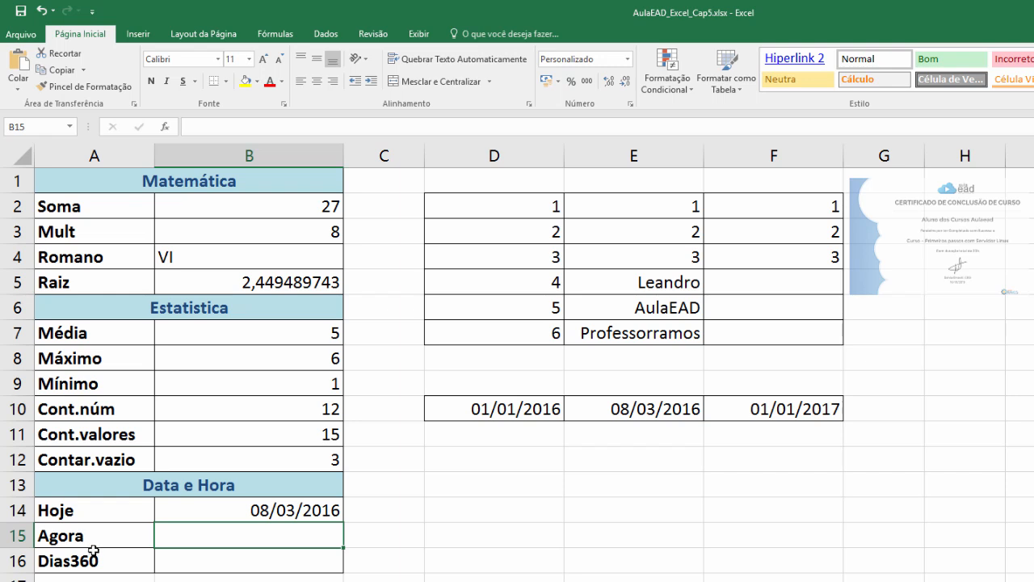
# Step: Enter the formula =agora() in cell B15, beside the Agora label
pyautogui.write('=')
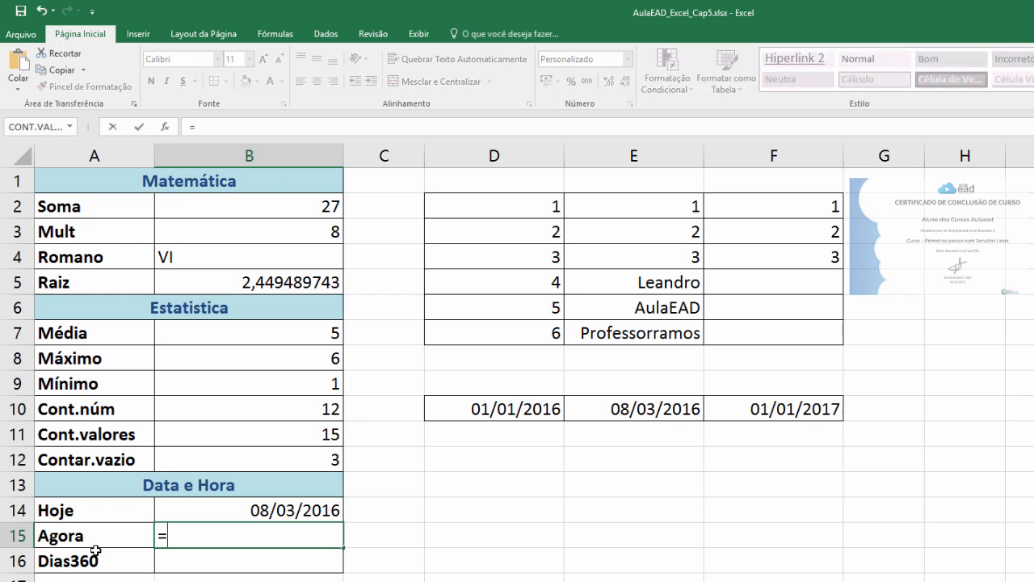
pyautogui.write('agora')
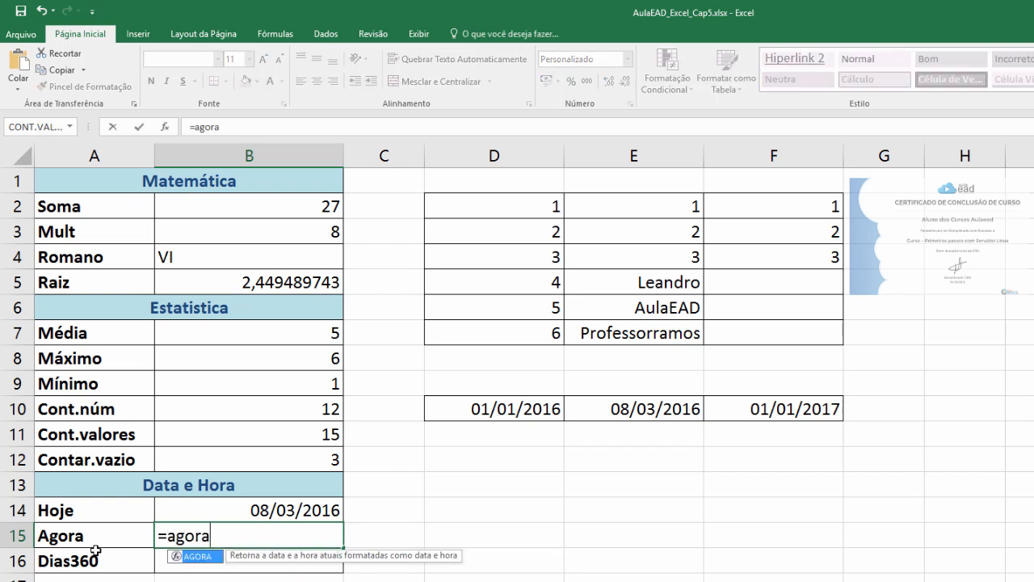
pyautogui.write('()')
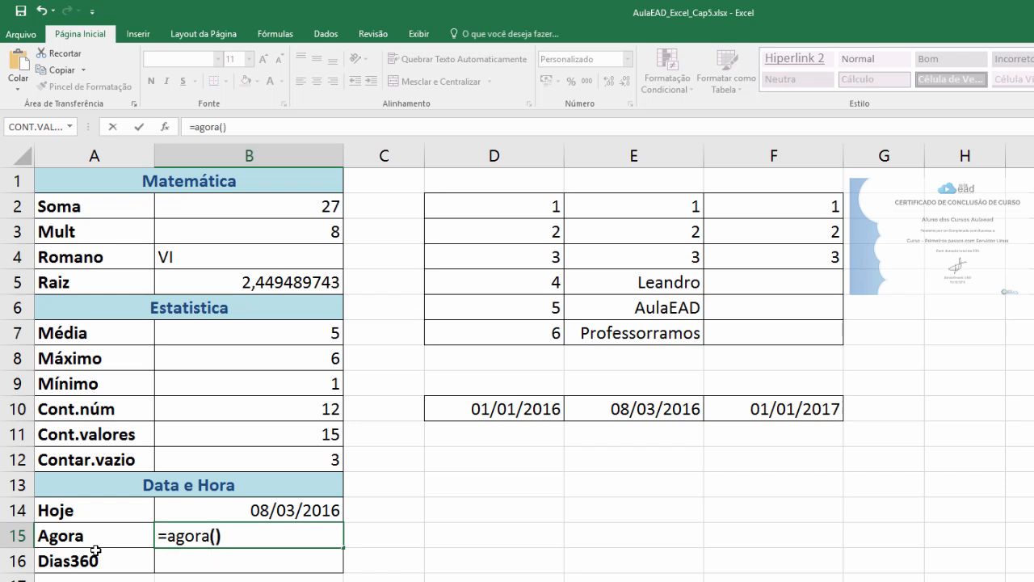
pyautogui.press('Return')
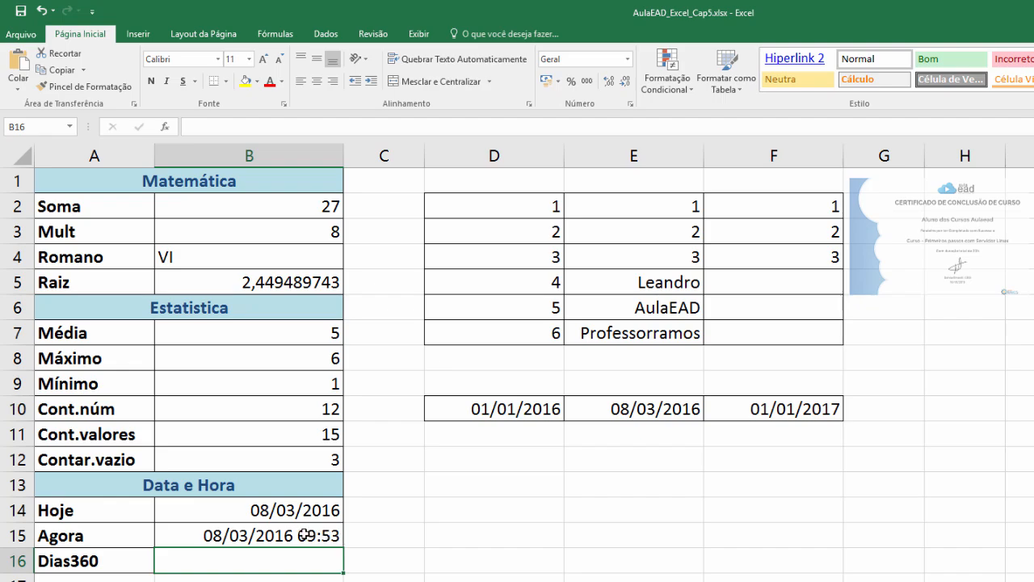
# Step: Format the Agora cell B15 with the custom number format hh:mm:ss, after trying the Hora category and the [h]:mm:ss and hh:mm formats
pyautogui.click(304, 535)
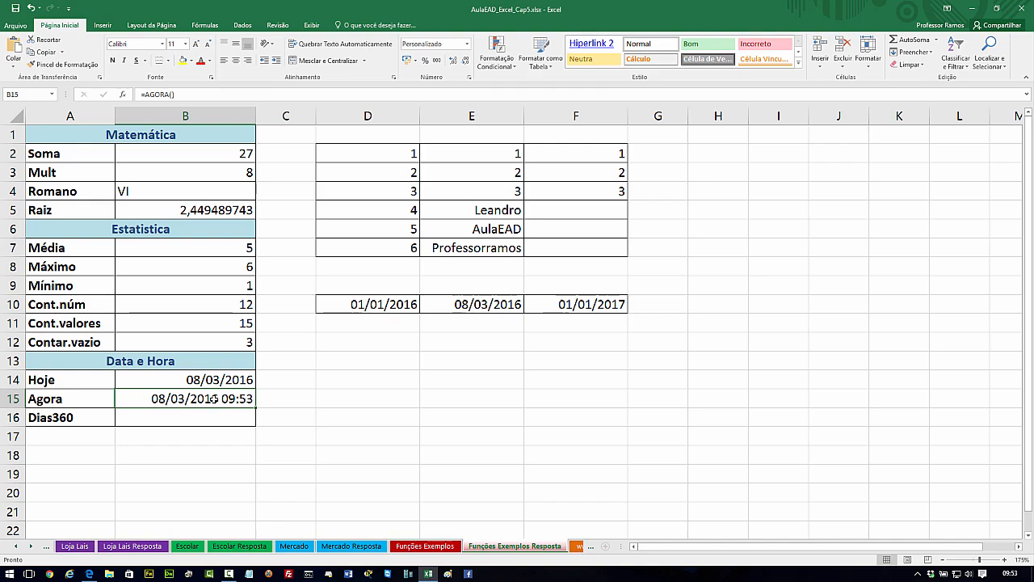
pyautogui.rightClick(214, 398)
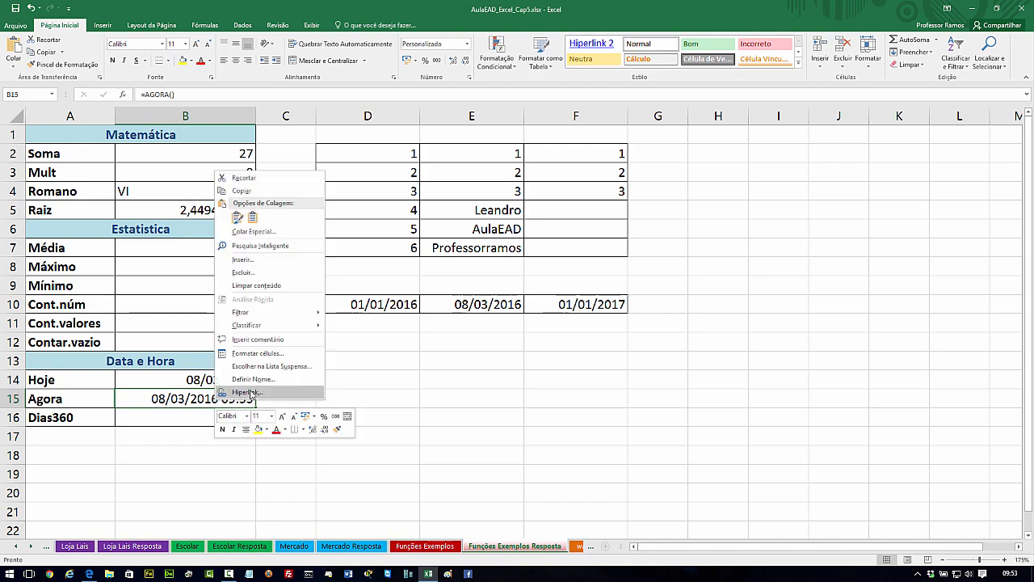
pyautogui.click(266, 358)
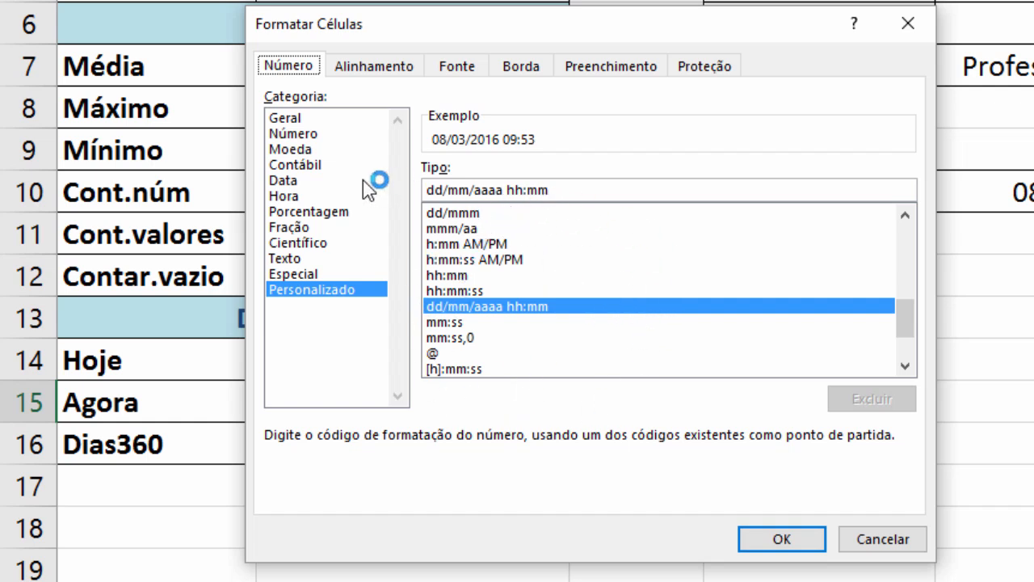
pyautogui.click(299, 197)
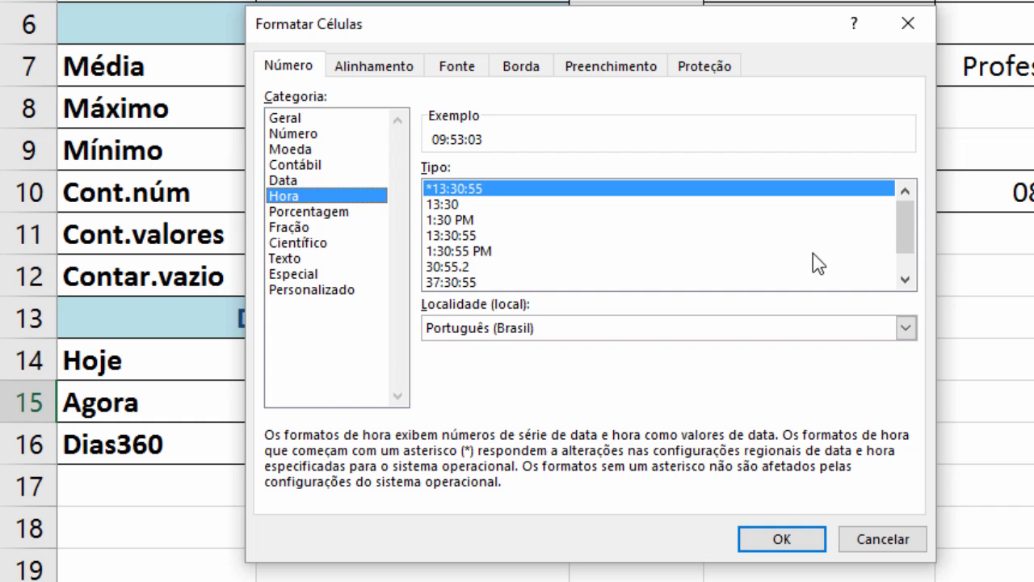
pyautogui.moveTo(900, 231); pyautogui.dragTo(895, 208)
pyautogui.click(284, 291)
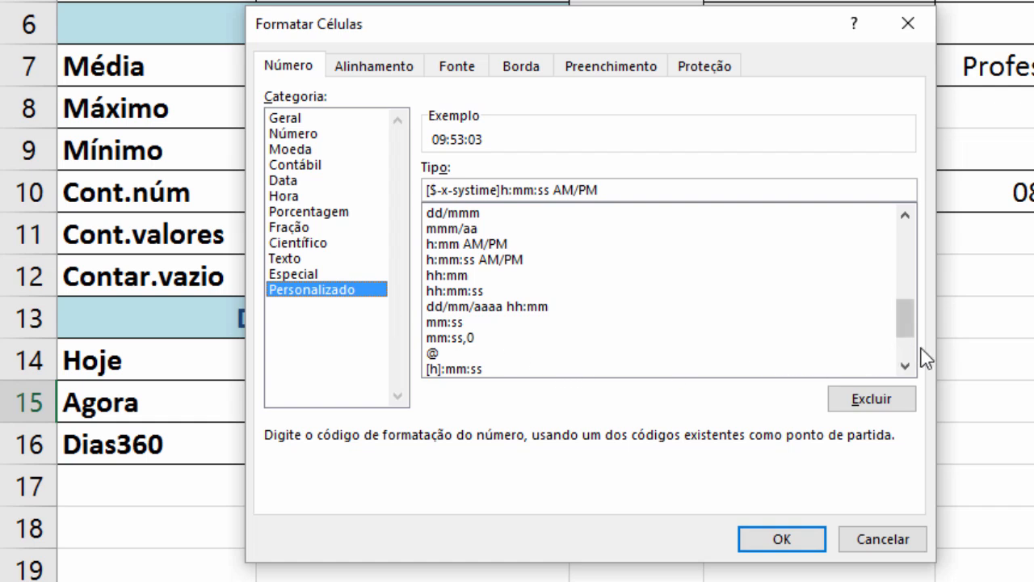
pyautogui.click(906, 368)
pyautogui.click(906, 368)
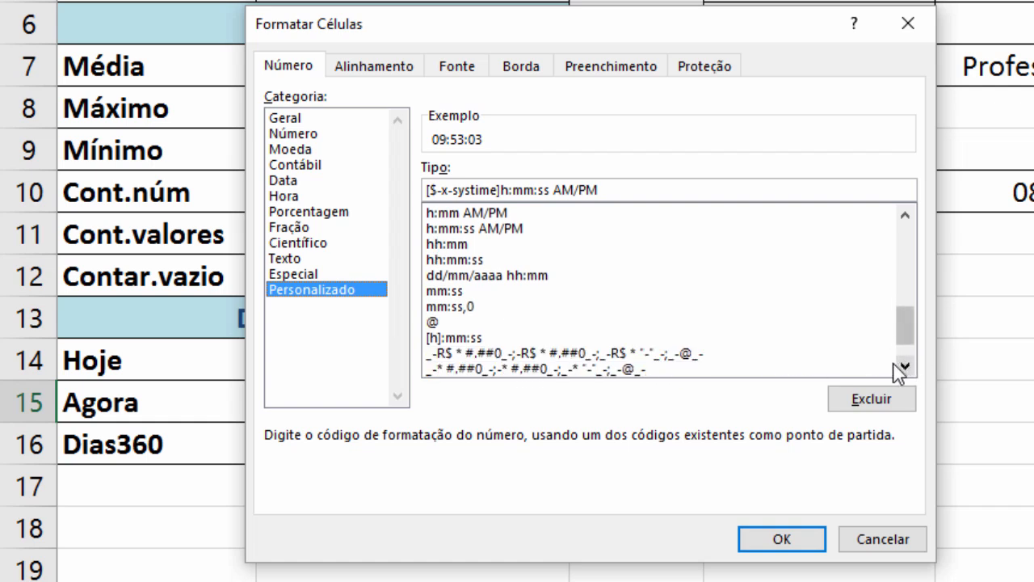
pyautogui.click(474, 337)
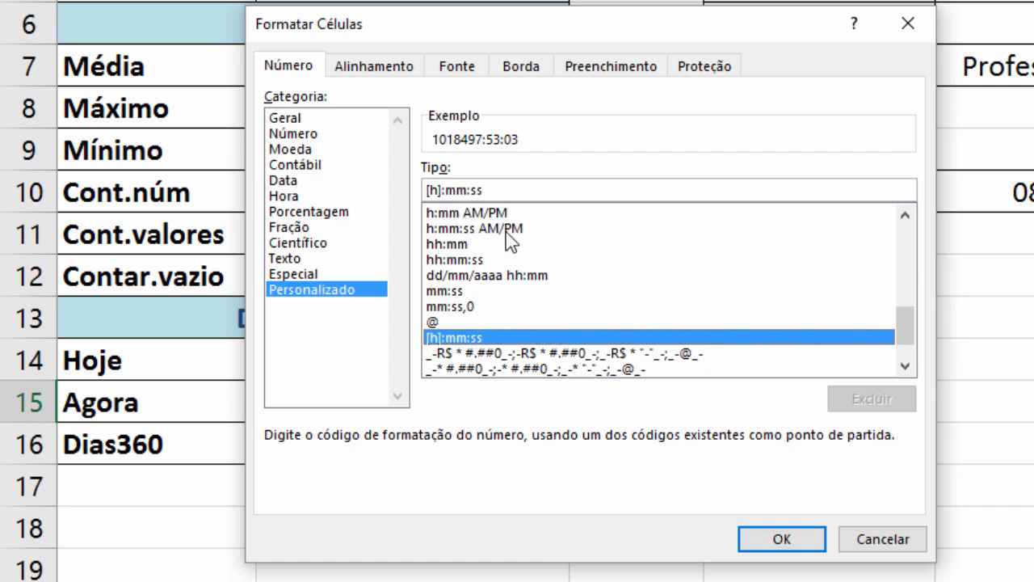
pyautogui.click(461, 247)
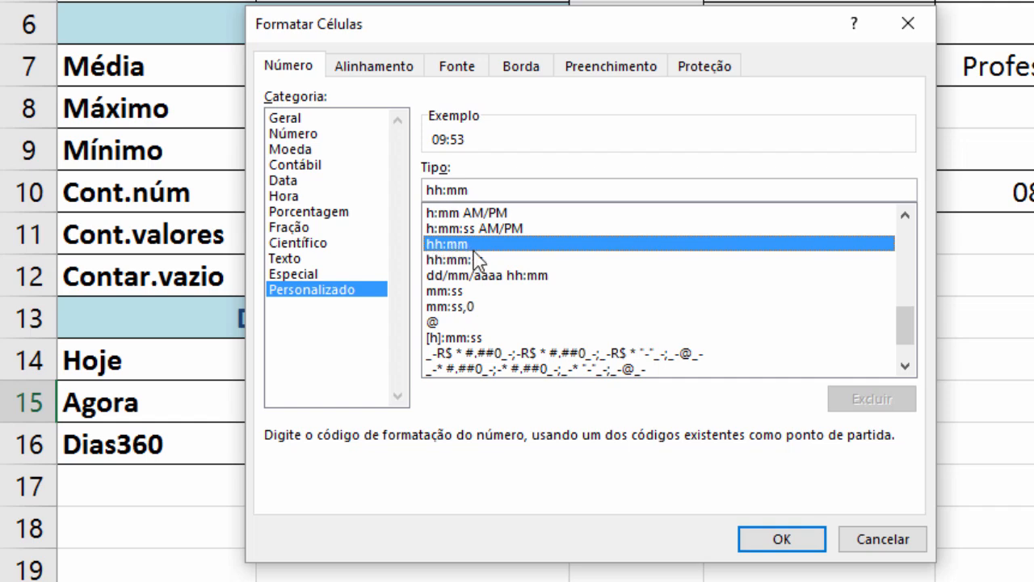
pyautogui.click(466, 262)
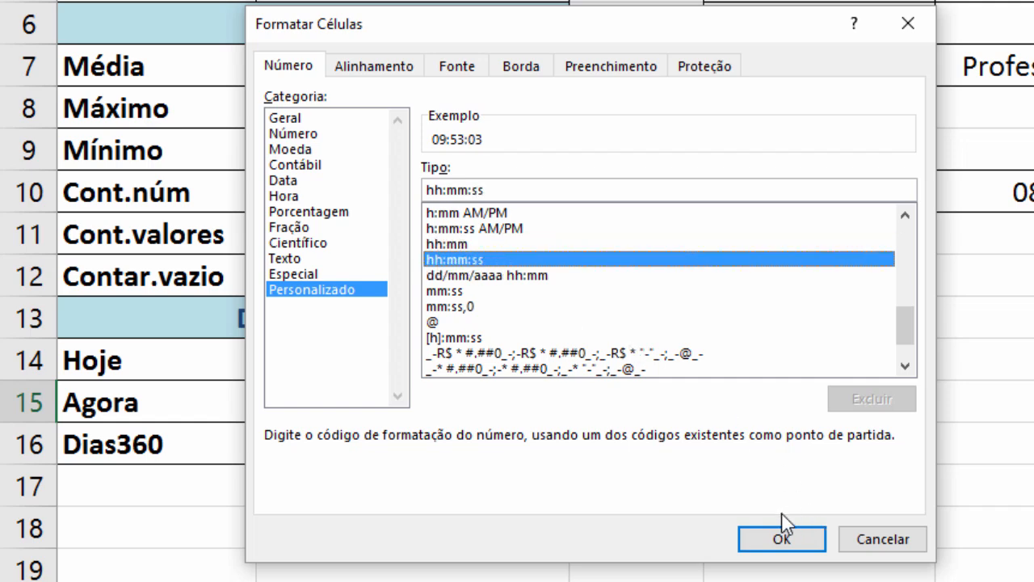
pyautogui.click(782, 541)
# Step: Finish an empty entry in cell D13 and save the workbook so that the time in B15 recalculates
pyautogui.click(741, 502)
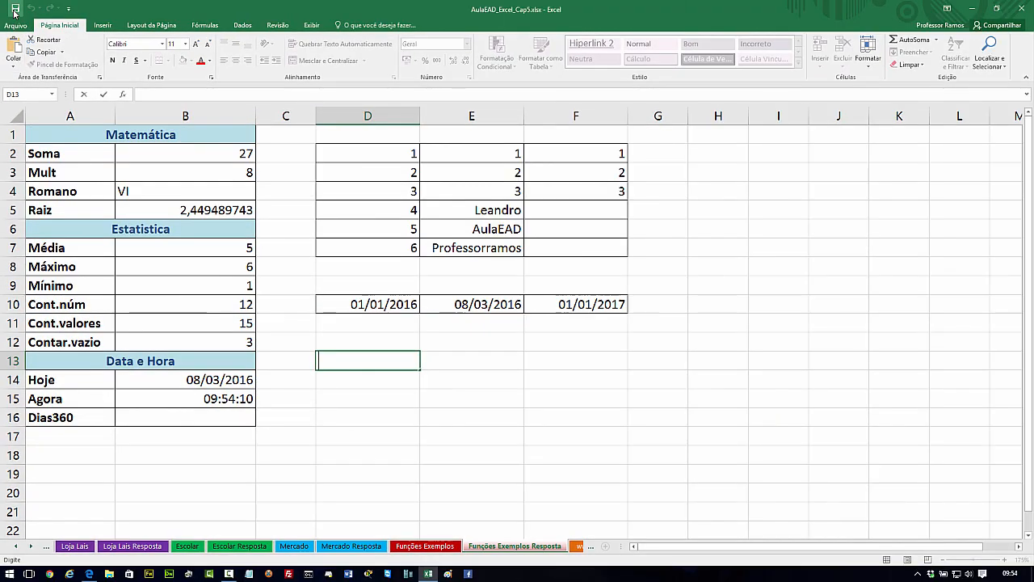
pyautogui.click(14, 11)
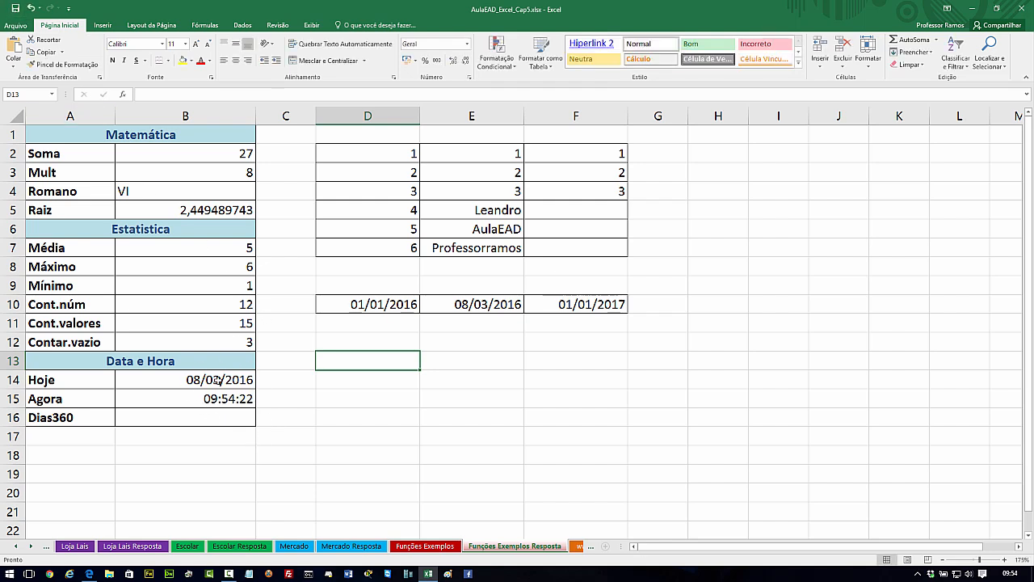
# Step: Insert the DIAS360 function from the Data e Hora category into cell B16, beside the Dias360 label
pyautogui.click(213, 421)
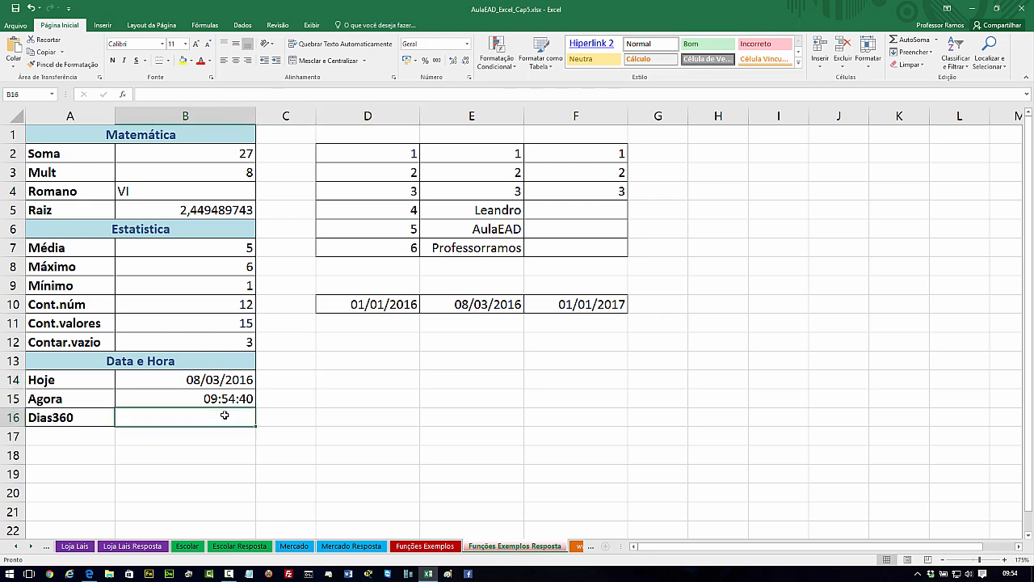
pyautogui.click(935, 40)
pyautogui.click(796, 201)
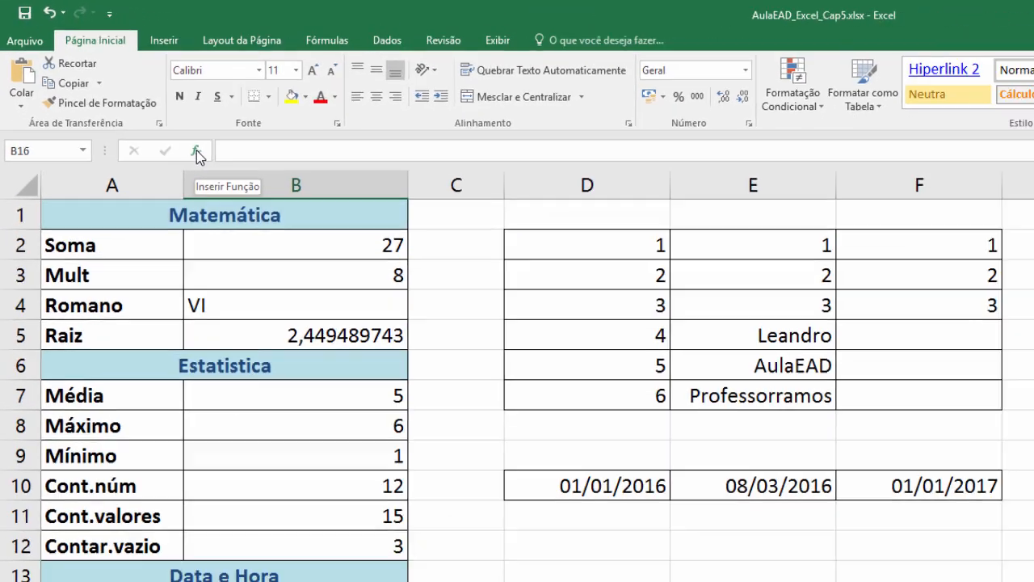
pyautogui.click(366, 281)
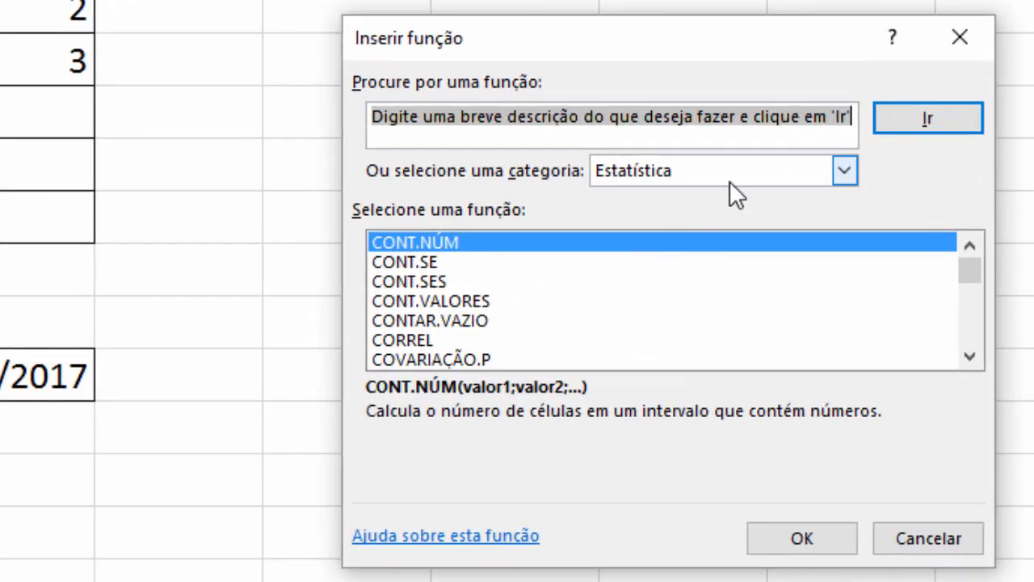
pyautogui.click(729, 181)
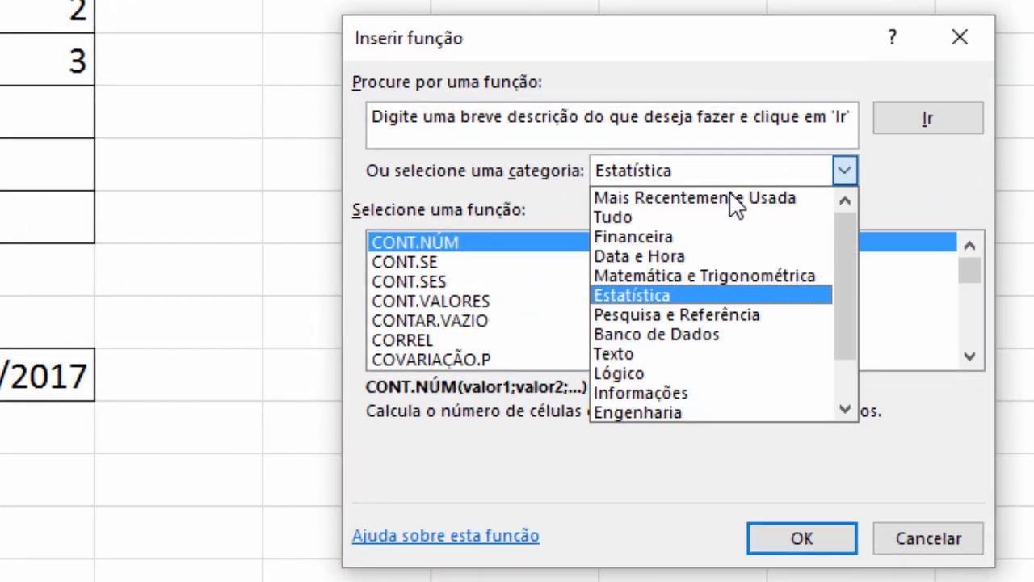
pyautogui.click(691, 257)
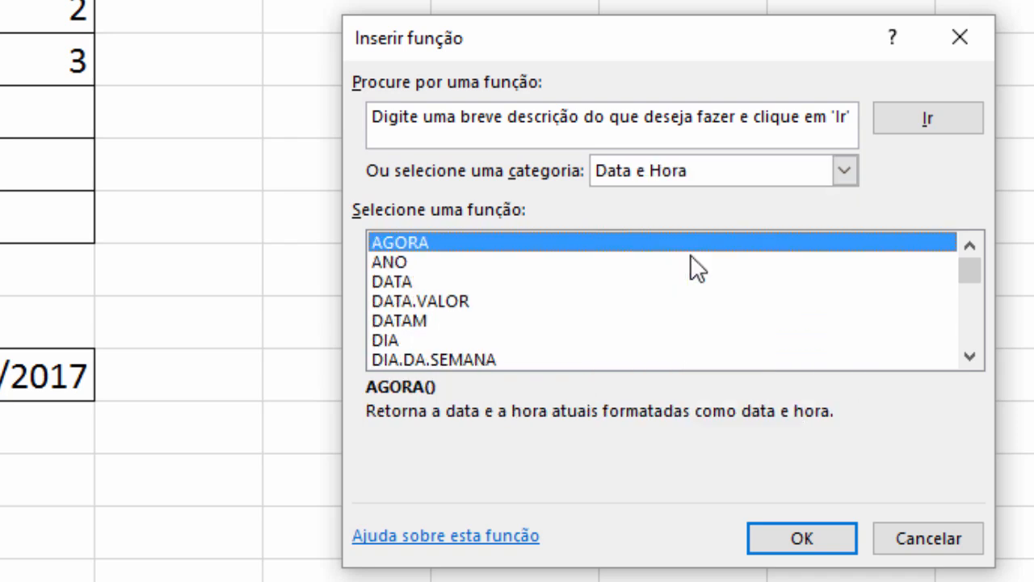
pyautogui.click(970, 356)
pyautogui.click(970, 355)
pyautogui.click(970, 355)
pyautogui.click(449, 345)
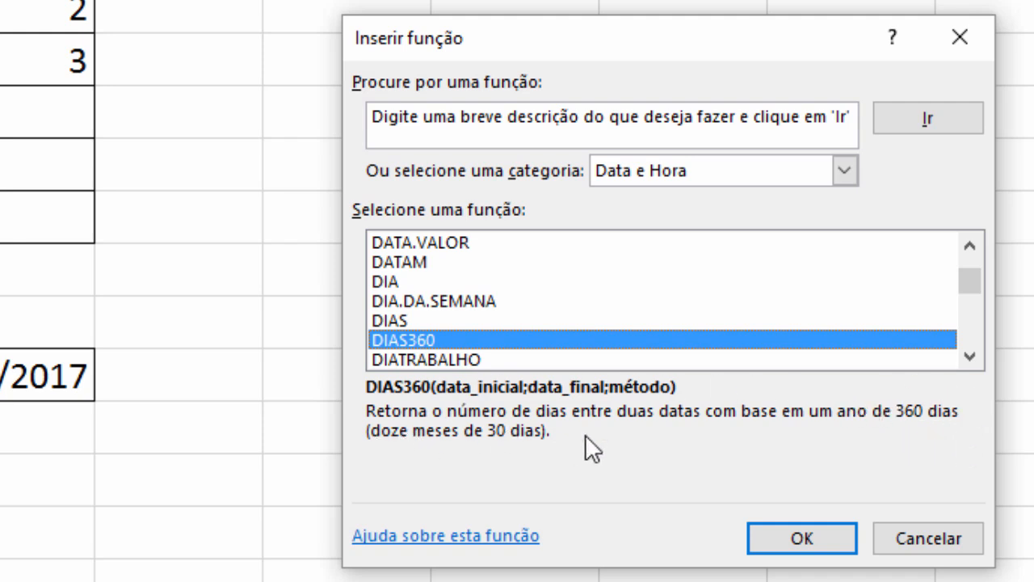
pyautogui.click(802, 540)
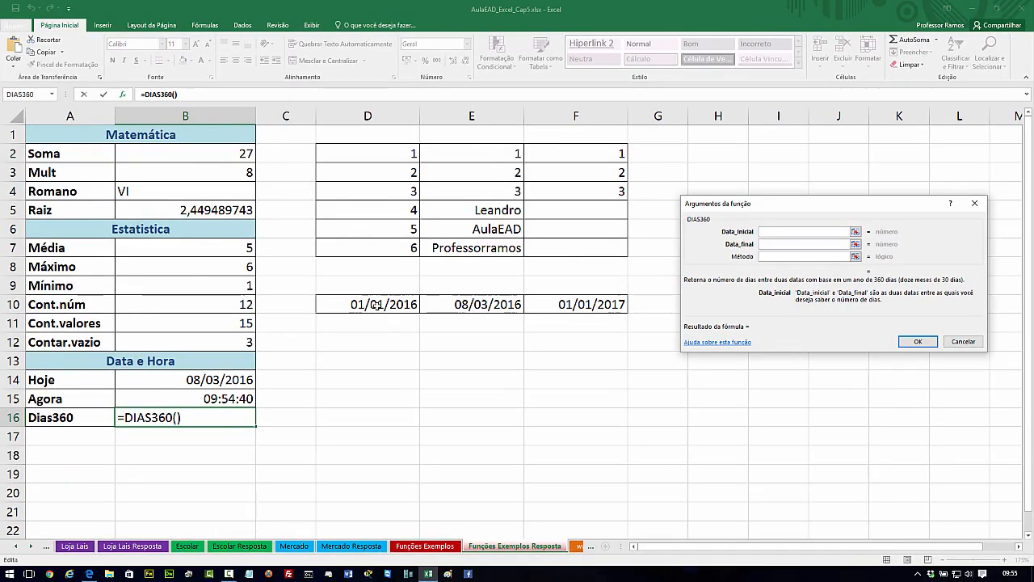
# Step: Set the DIAS360 arguments to D10 as Data_inicial and E10 as Data_final, and insert the function
pyautogui.click(131, 332)
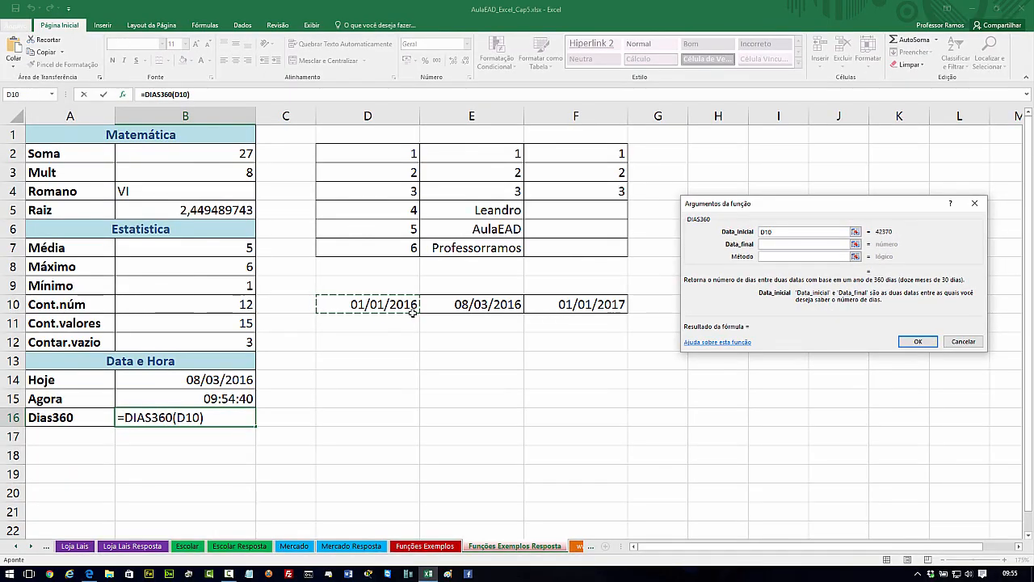
pyautogui.click(774, 244)
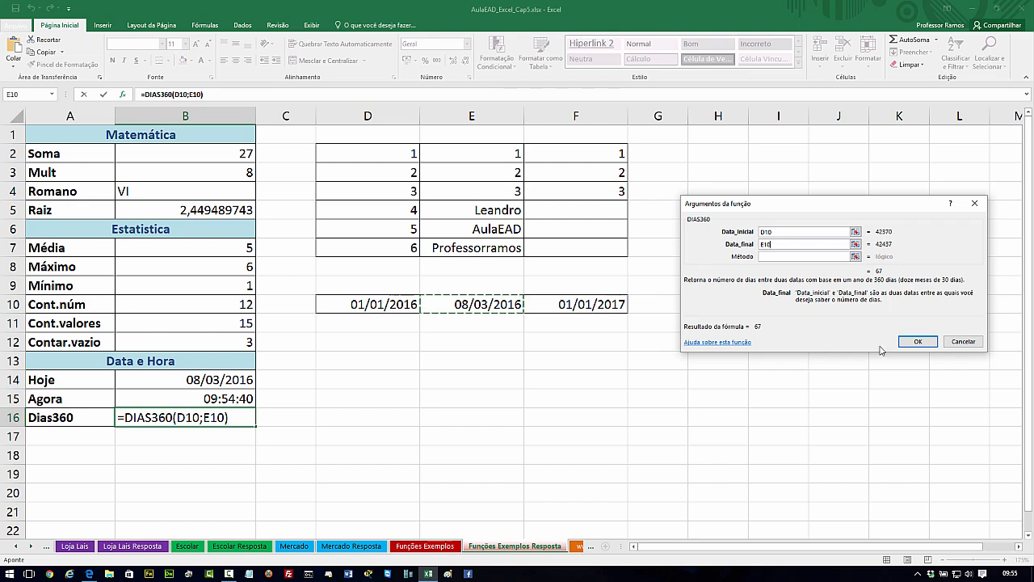
pyautogui.click(909, 342)
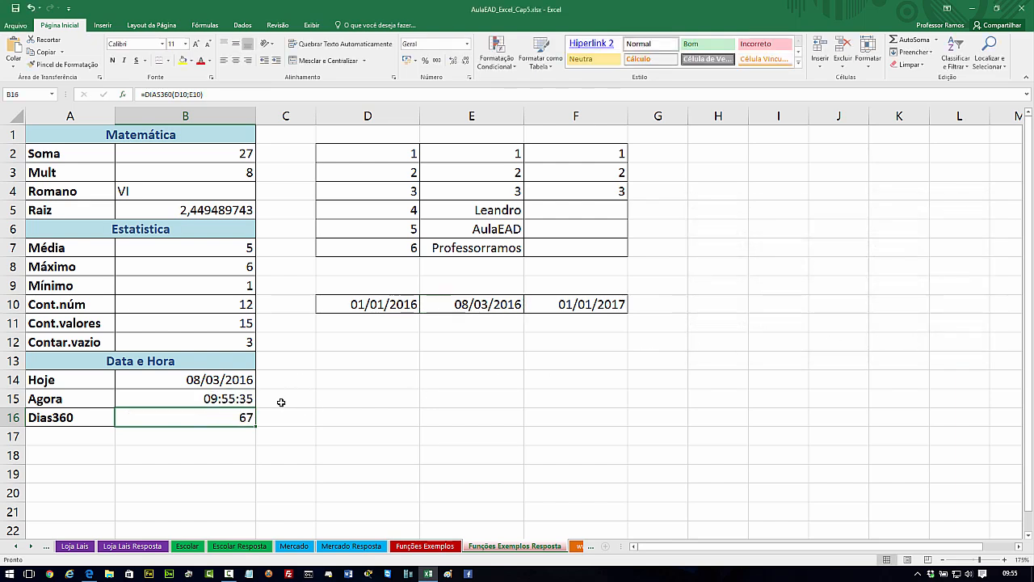
# Step: Replace both arguments of the Dias360 formula in B16 so that it reads =DIAS360(D10;F10)
pyautogui.doubleClick(244, 419)
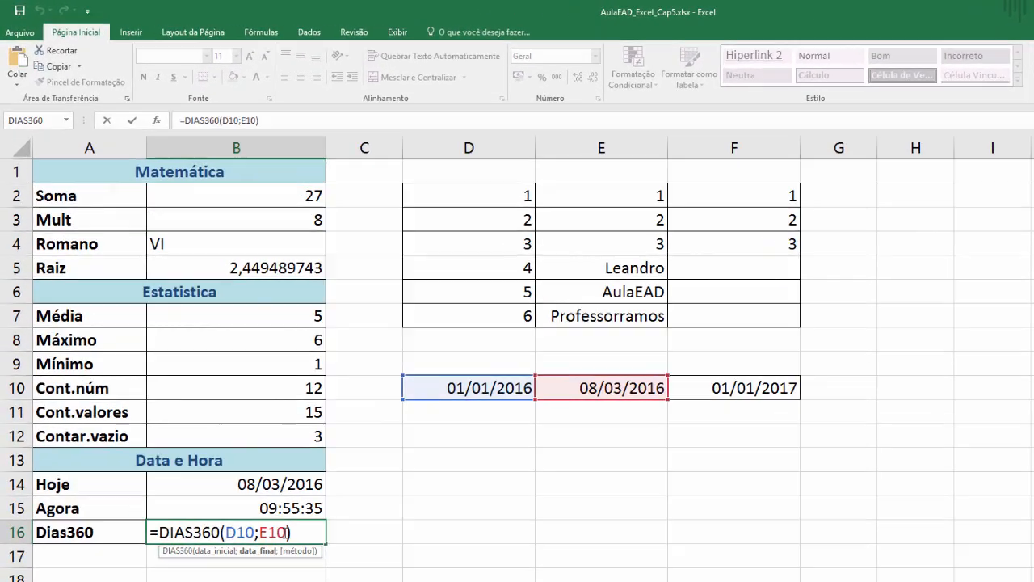
pyautogui.press('BackSpace')
pyautogui.press('BackSpace')
pyautogui.press('BackSpace')
pyautogui.press('BackSpace')
pyautogui.press('BackSpace')
pyautogui.press('BackSpace')
pyautogui.press('BackSpace')
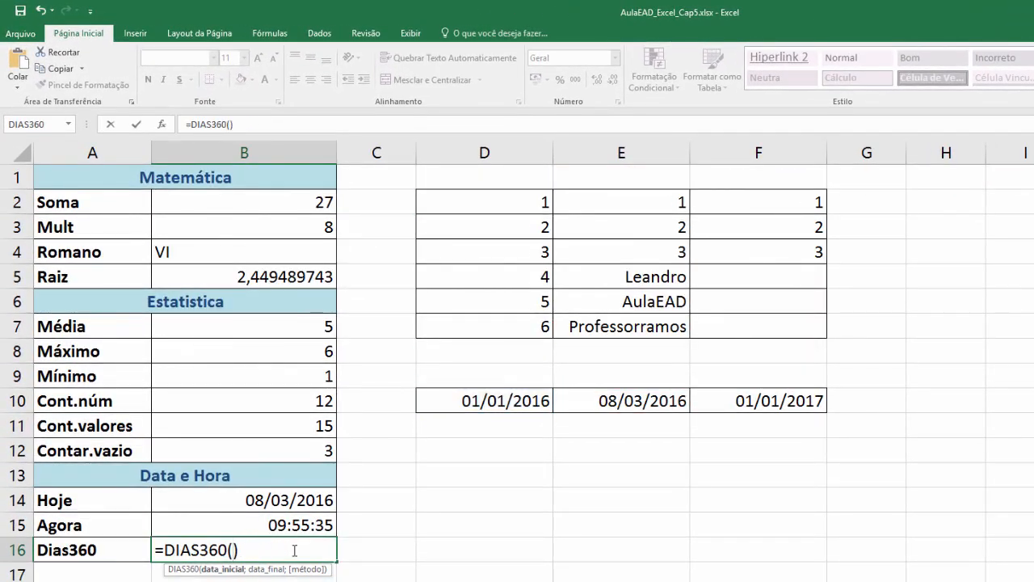
pyautogui.click(507, 404)
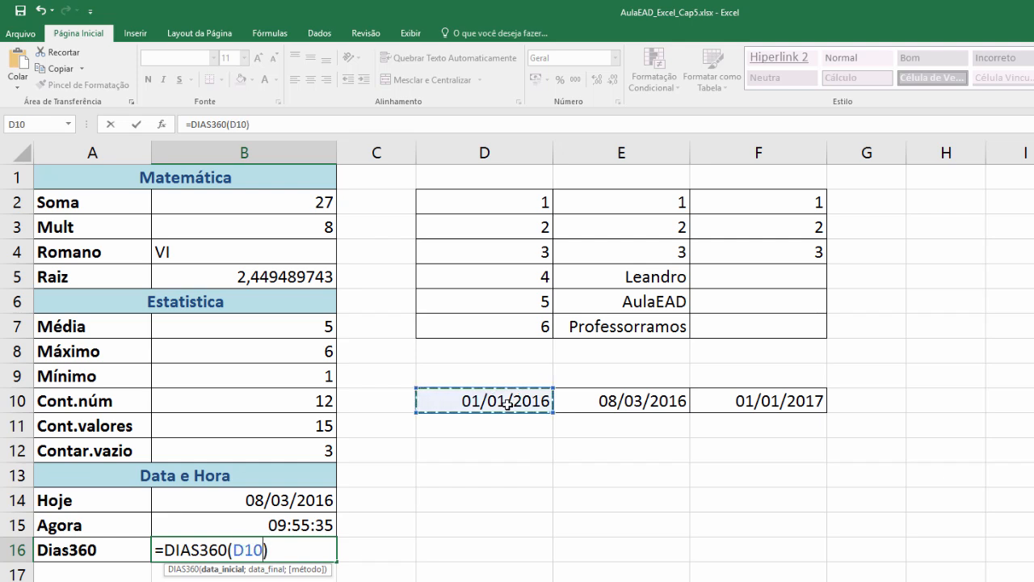
pyautogui.write(';')
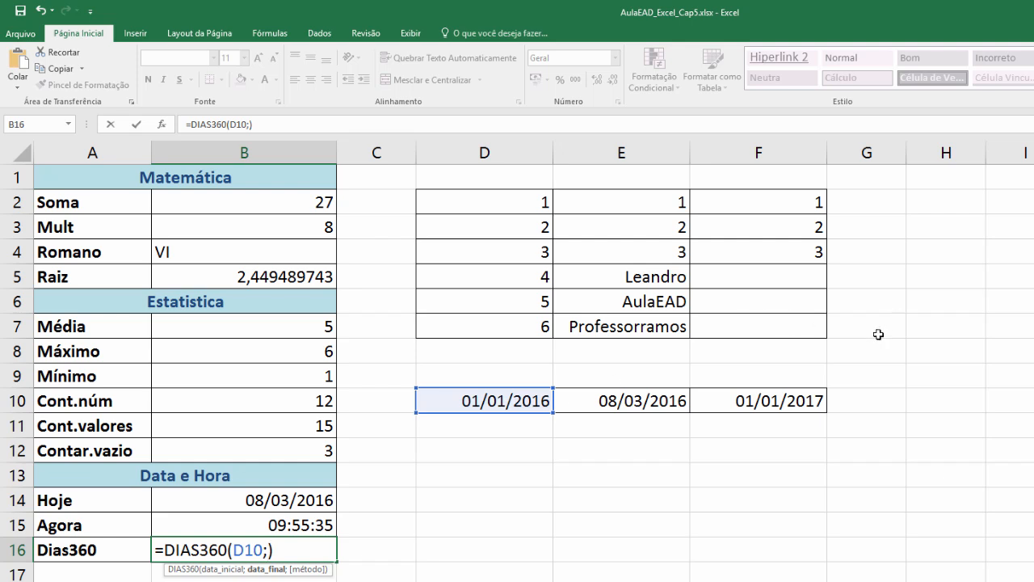
pyautogui.click(785, 407)
pyautogui.press('Return')
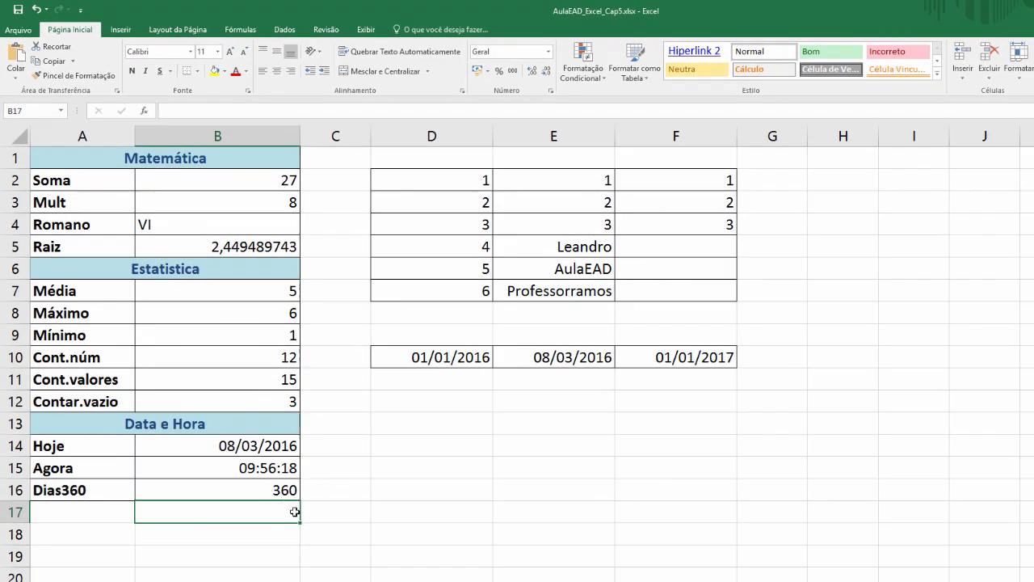
# Step: Enter the date subtraction =F10-D10 in cell B17, below the Dias360 result
pyautogui.write('=')
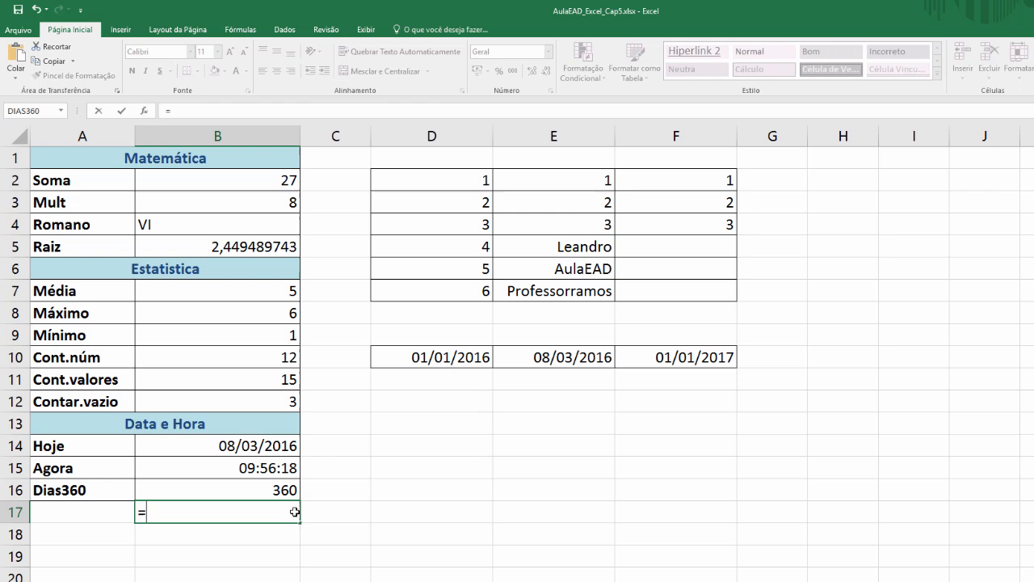
pyautogui.click(669, 361)
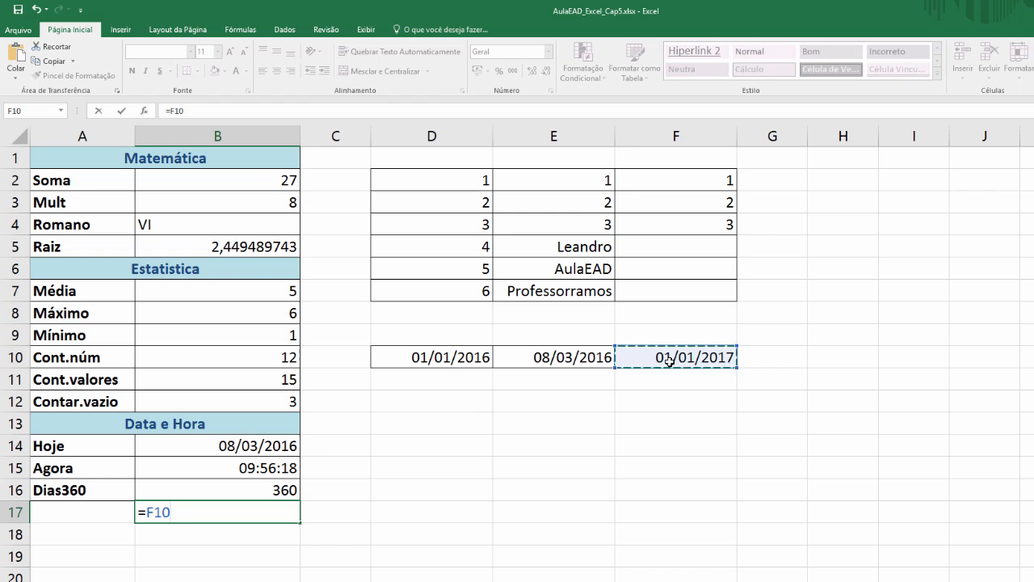
pyautogui.write('-')
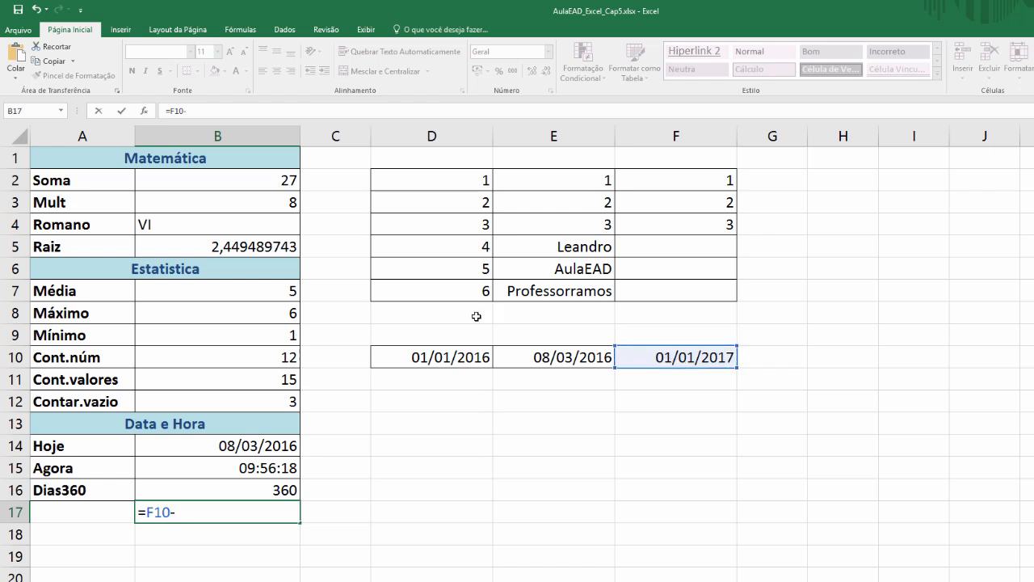
pyautogui.click(425, 357)
pyautogui.press('Return')
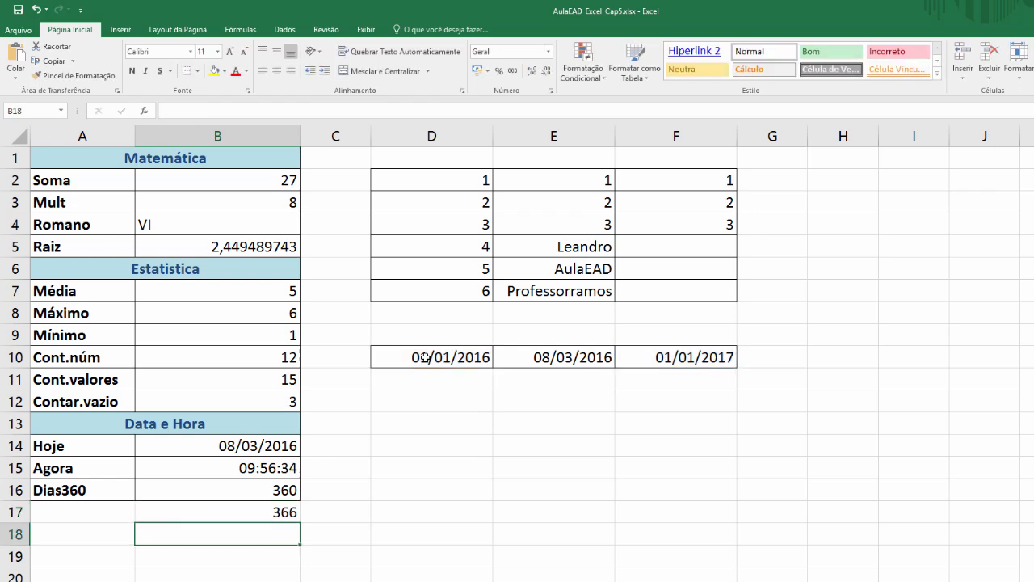
# Step: Delete the subtraction formula from cell B17
pyautogui.doubleClick(289, 514)
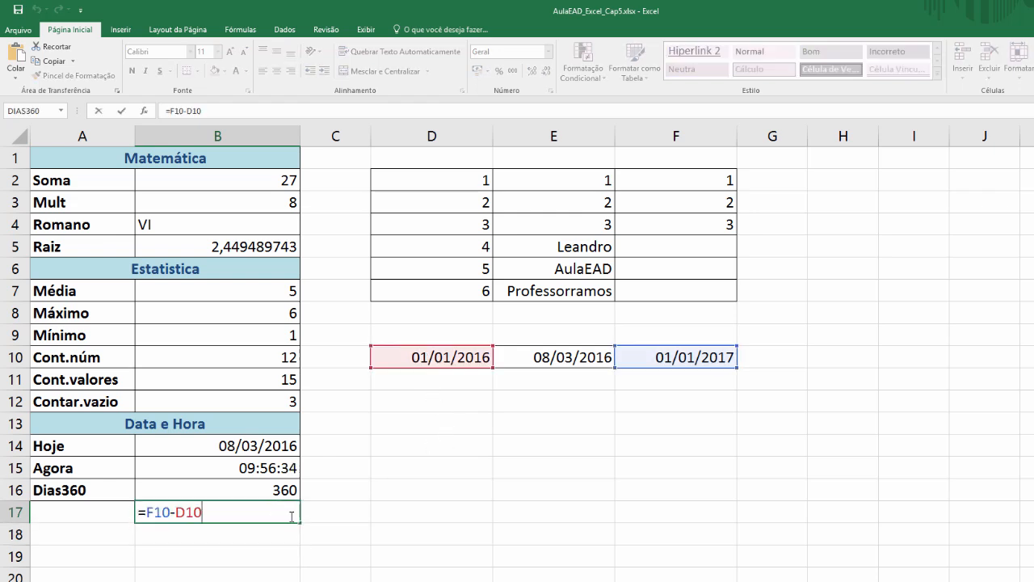
pyautogui.moveTo(202, 513); pyautogui.dragTo(139, 512)
pyautogui.press('BackSpace')
pyautogui.click(272, 573)
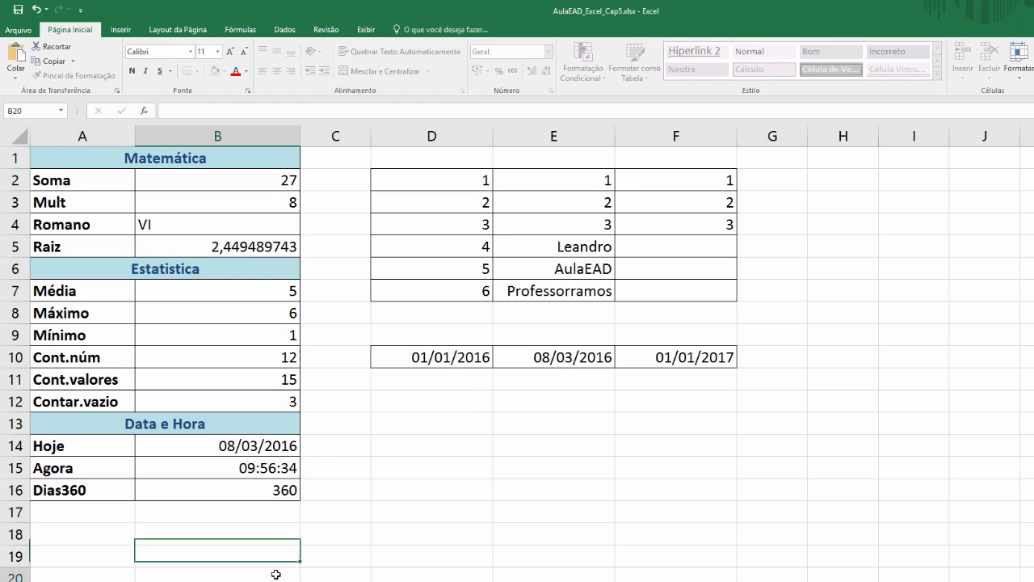
# Step: Enter the date subtraction =E10-D10 in cell B17, below the Dias360 result
pyautogui.click(561, 357)
pyautogui.click(419, 358)
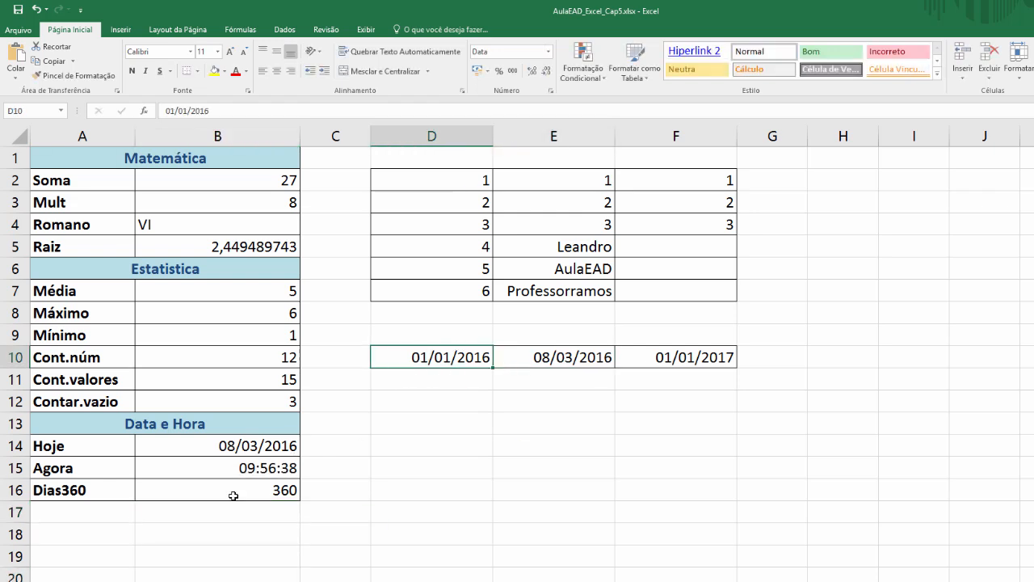
pyautogui.click(236, 512)
pyautogui.write('=')
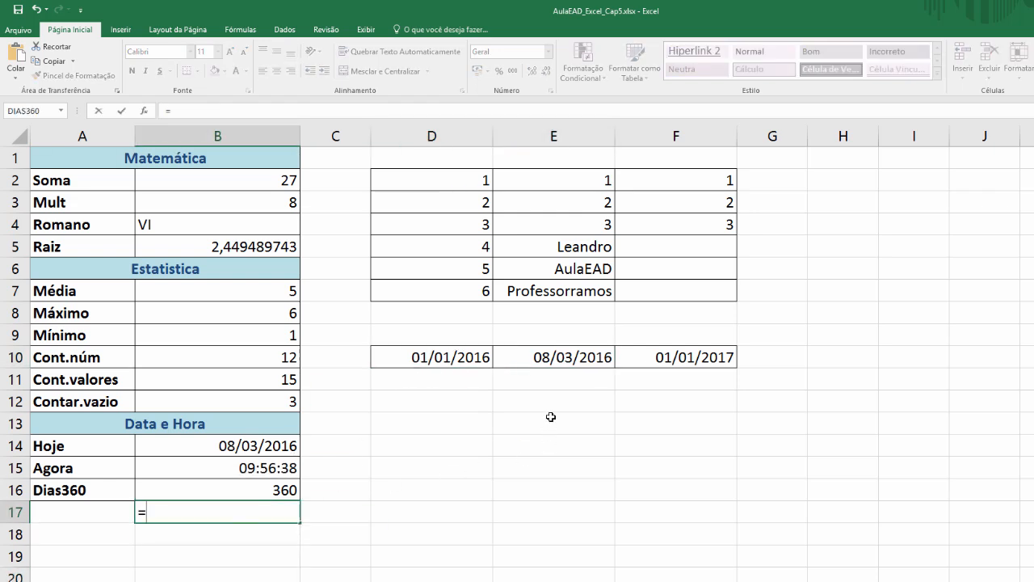
pyautogui.click(545, 356)
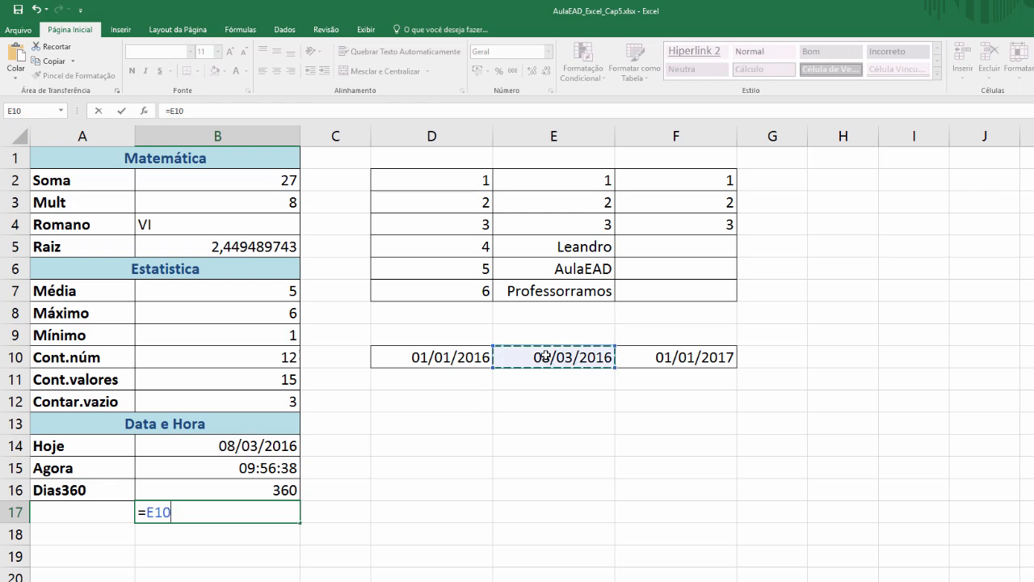
pyautogui.write('-')
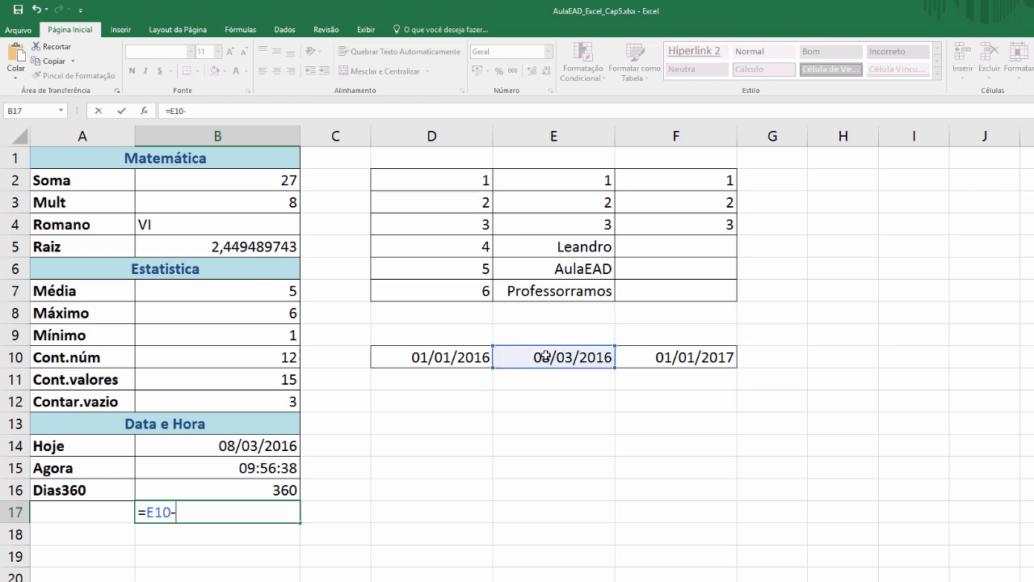
pyautogui.click(446, 362)
pyautogui.press('Return')
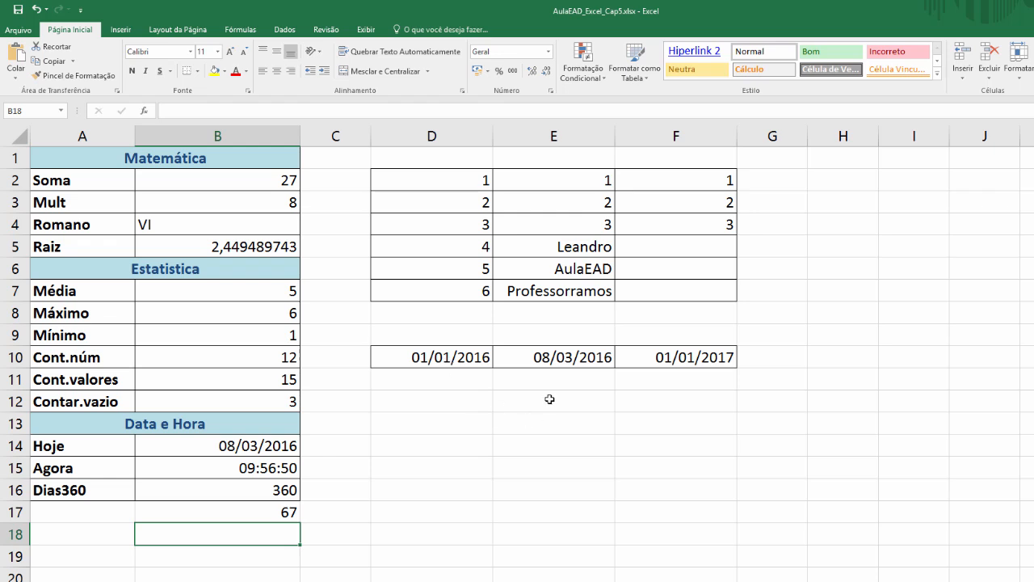
# Step: Change the start date in cell D10 to 01/03/2016
pyautogui.click(431, 359)
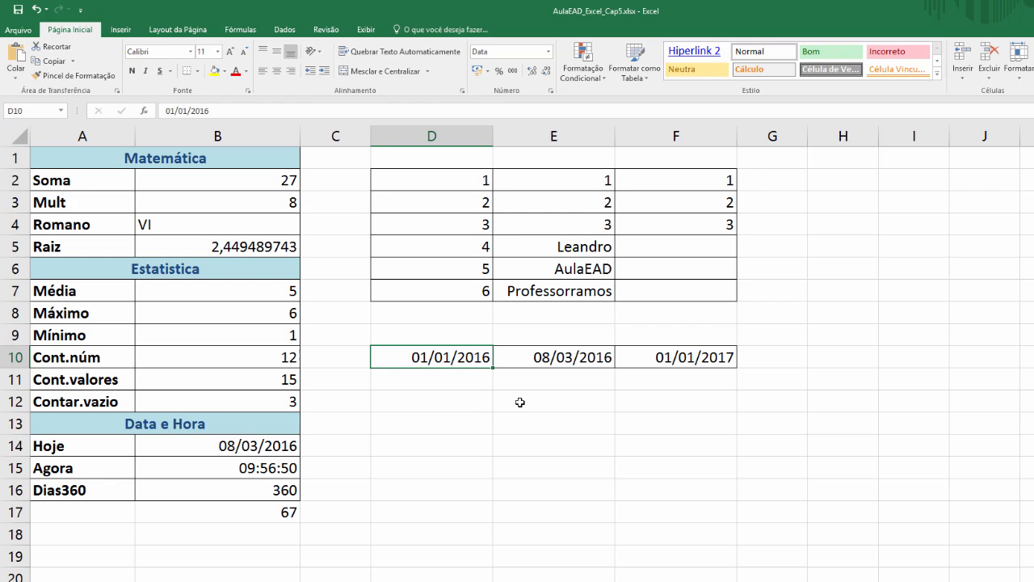
pyautogui.write('01/03')
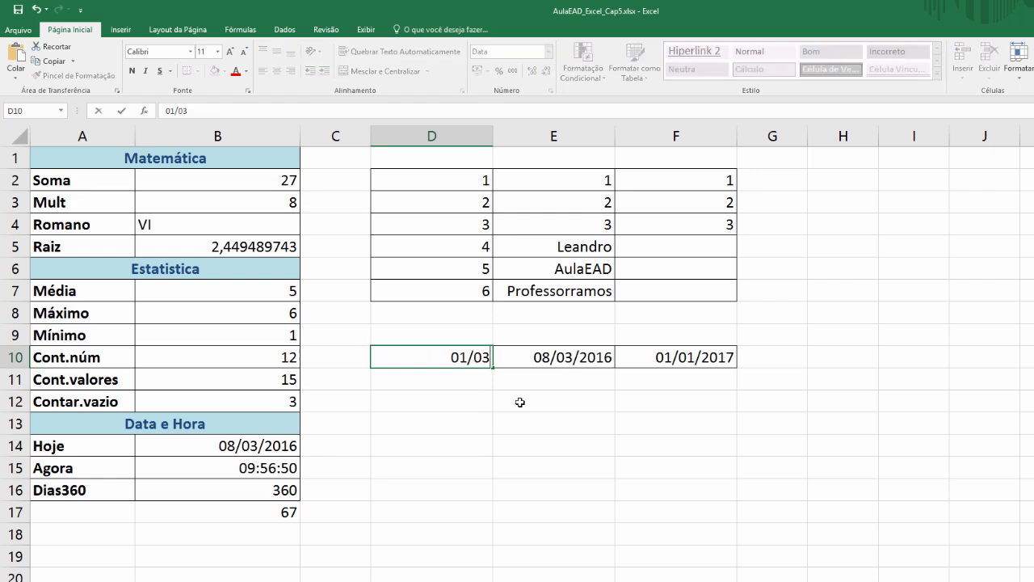
pyautogui.write('/2016')
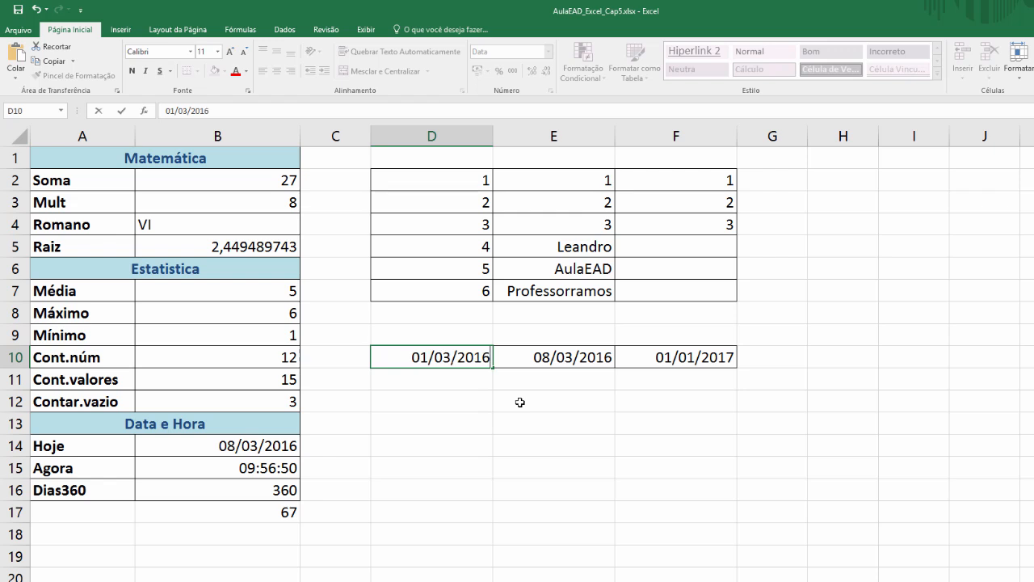
pyautogui.press('Return')
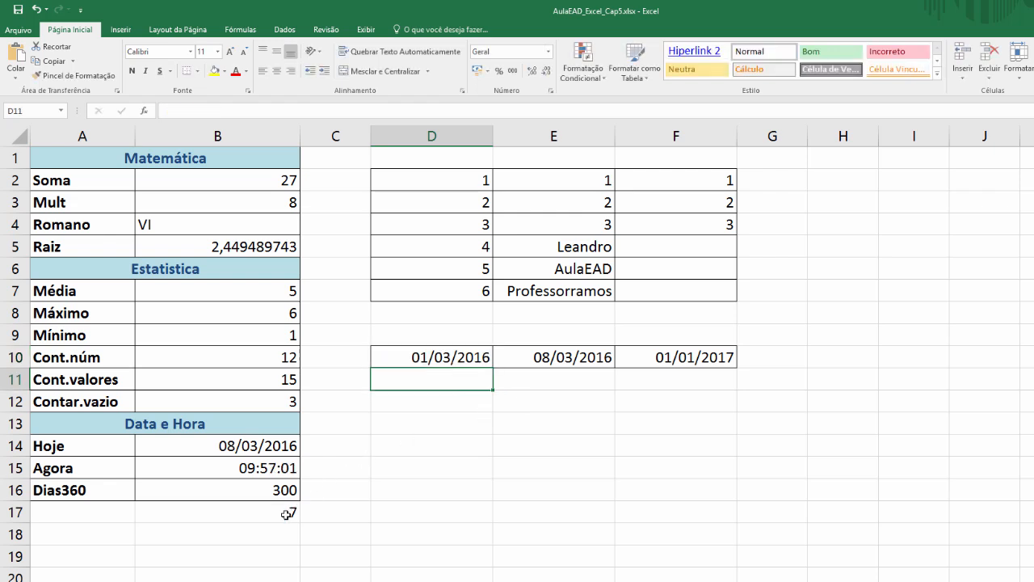
# Step: Change the end date argument of the Dias360 formula in B16 to E10, giving =DIAS360(D10;E10)
pyautogui.doubleClick(255, 489)
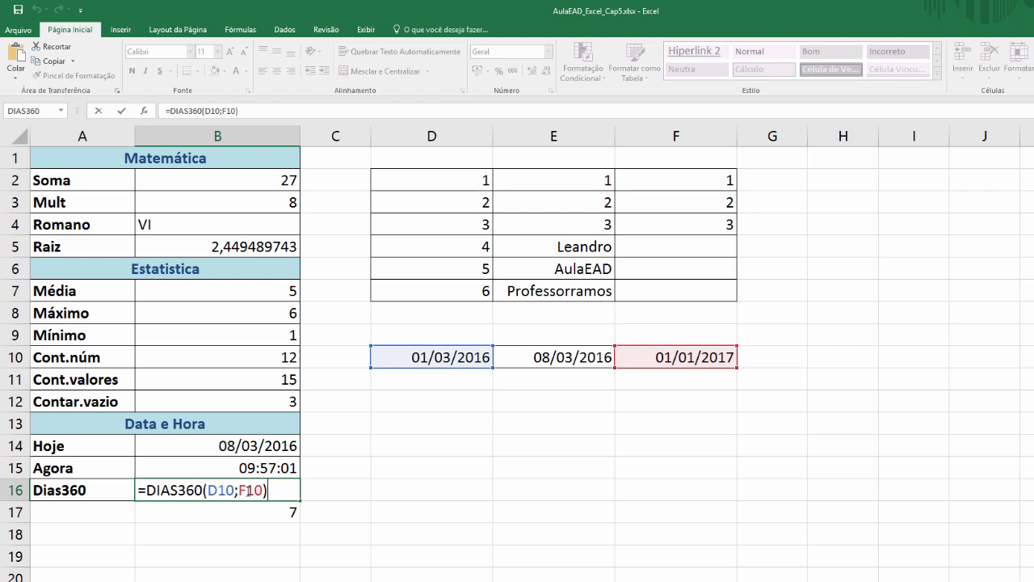
pyautogui.press('BackSpace')
pyautogui.press('BackSpace')
pyautogui.press('BackSpace')
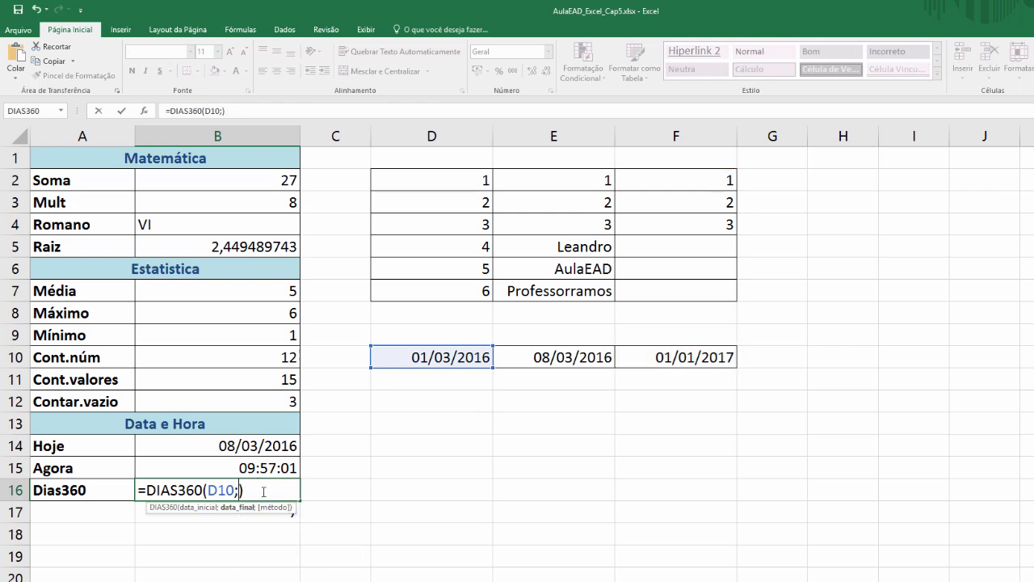
pyautogui.click(561, 357)
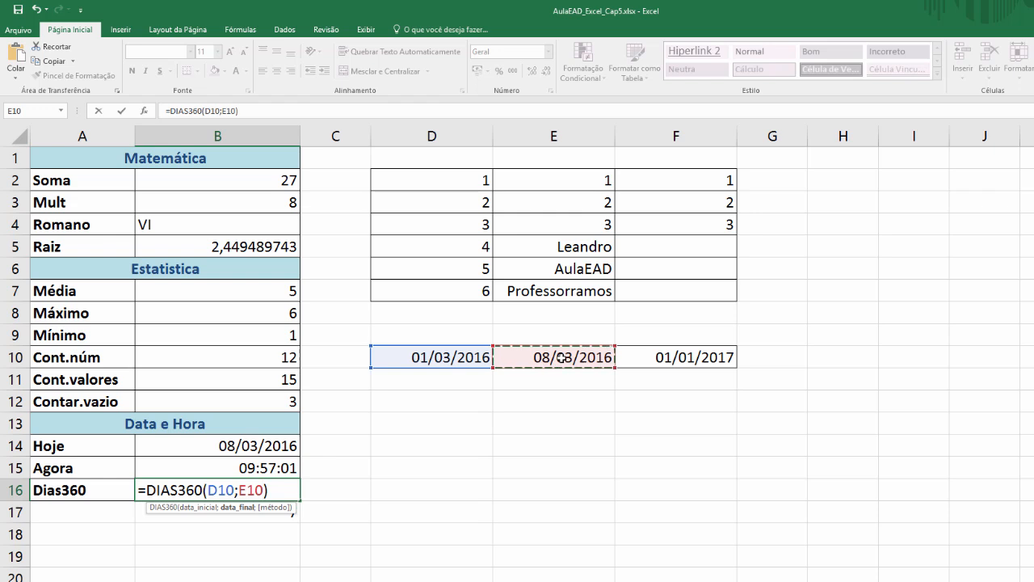
pyautogui.press('Return')
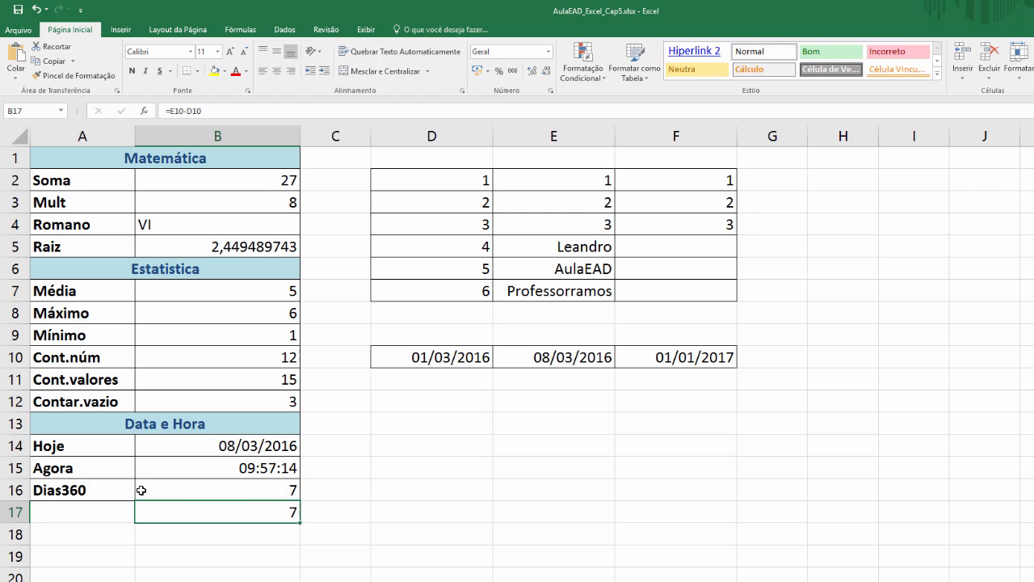
pyautogui.click(219, 491)
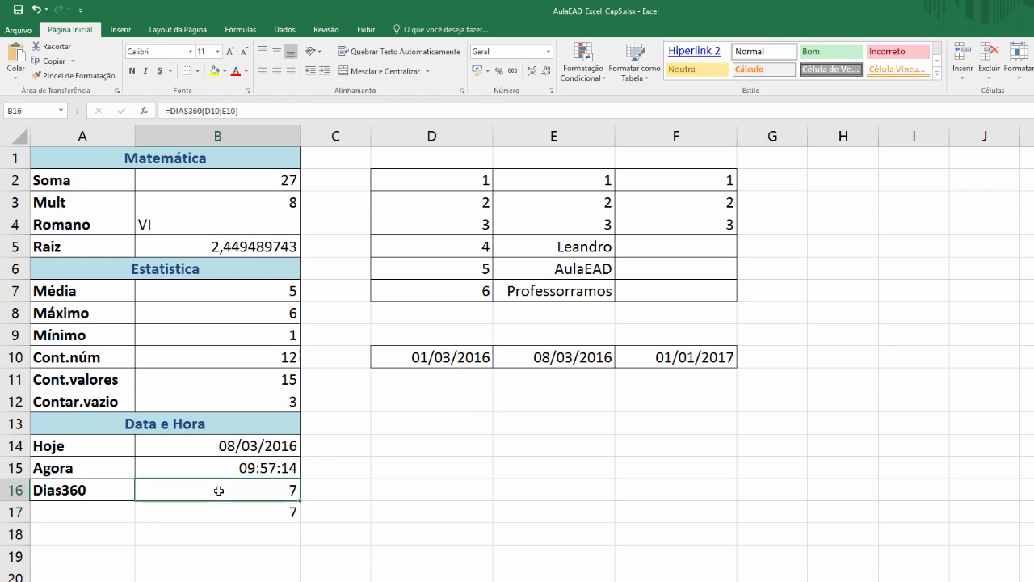
# Step: Inspect the cell references of the date subtraction formula in B17 and leave the formula as it is
pyautogui.doubleClick(242, 512)
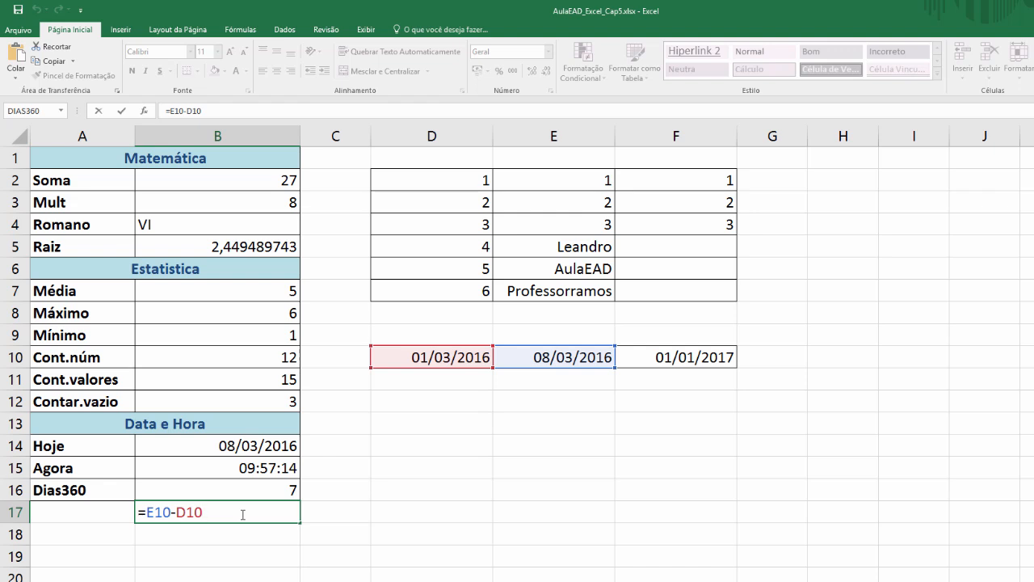
pyautogui.press('Escape')
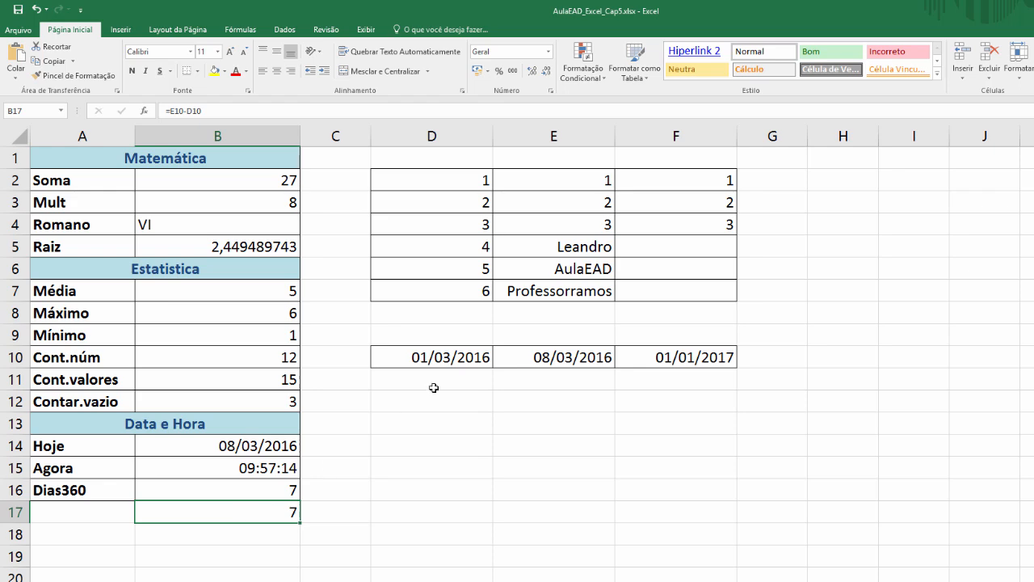
pyautogui.click(432, 468)
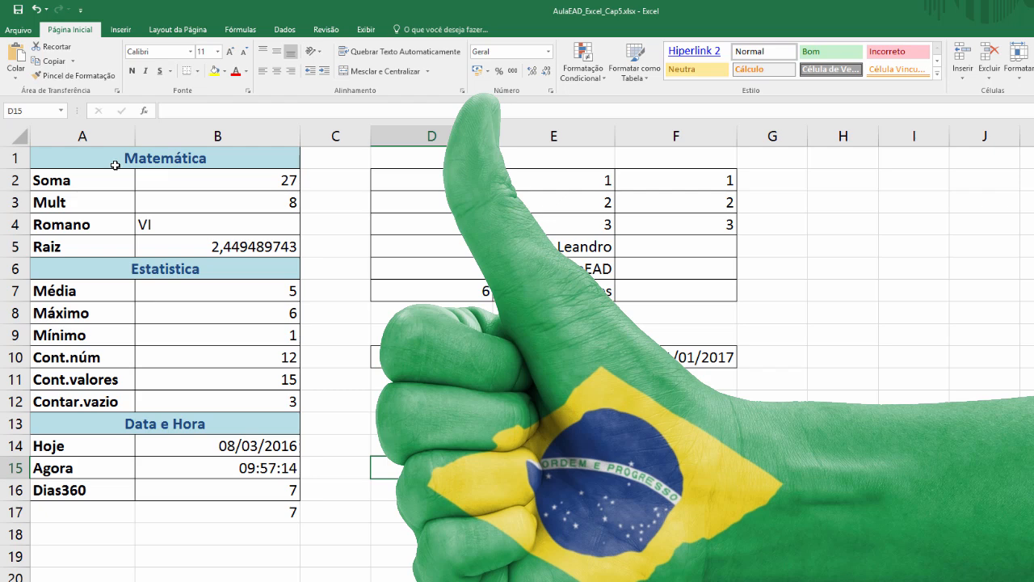
# Step: Review the function labels in column A one by one, from Soma in A2 through Dias360 in A16
pyautogui.click(81, 179)
pyautogui.click(81, 206)
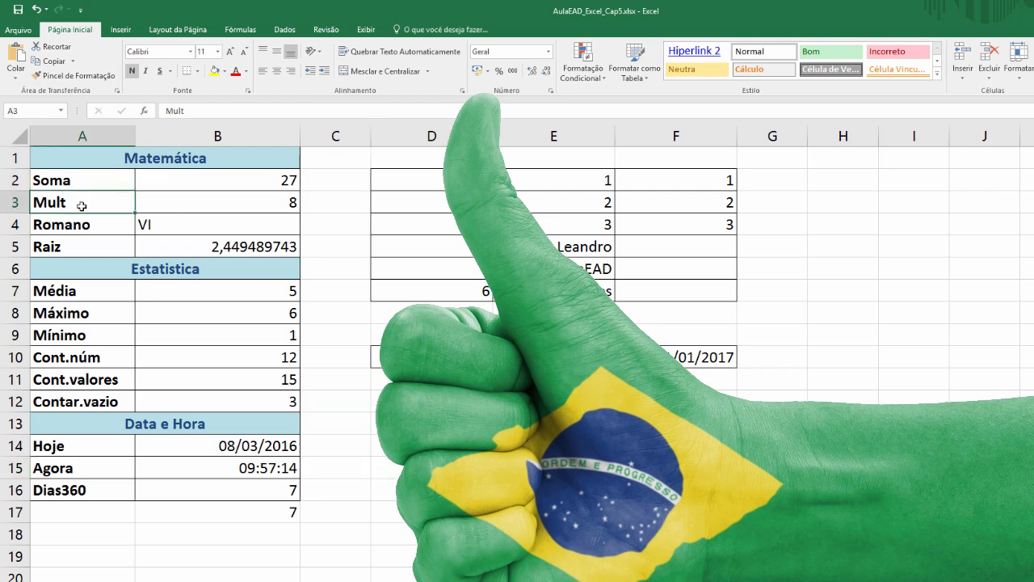
pyautogui.click(82, 223)
pyautogui.click(83, 246)
pyautogui.click(78, 292)
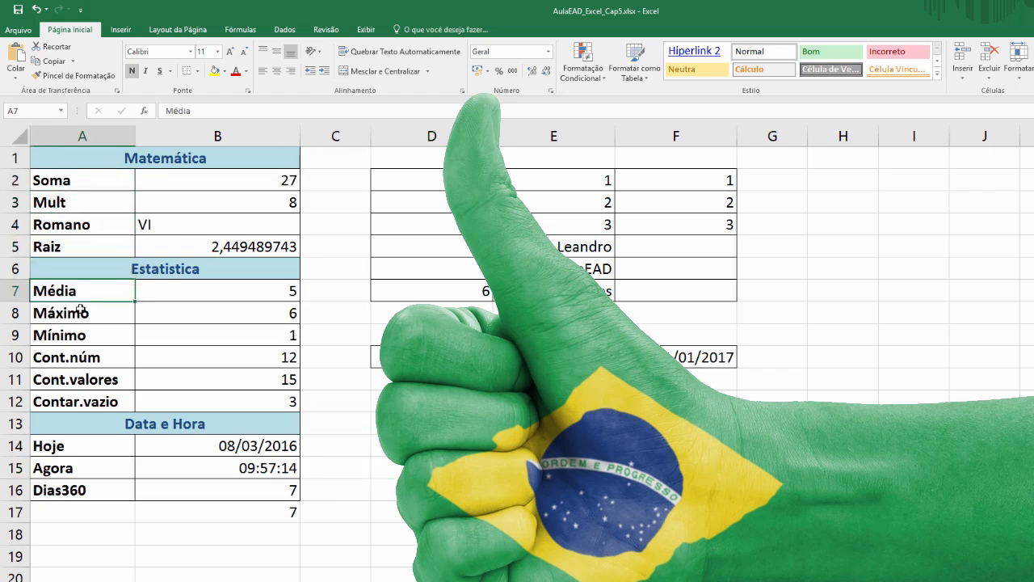
pyautogui.click(83, 316)
pyautogui.click(89, 334)
pyautogui.click(101, 359)
pyautogui.click(120, 379)
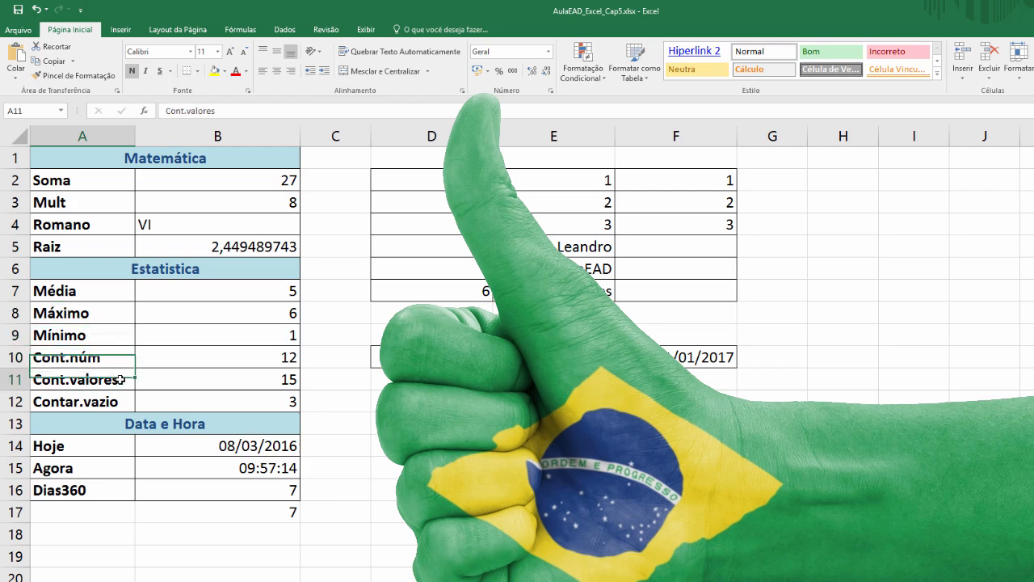
pyautogui.click(134, 402)
pyautogui.click(87, 449)
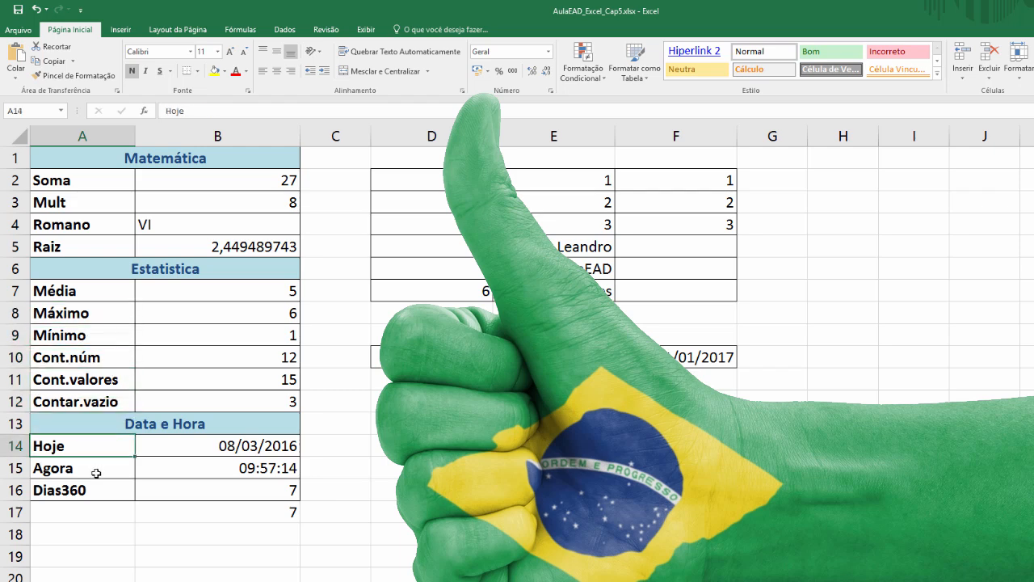
pyautogui.click(95, 471)
pyautogui.click(108, 492)
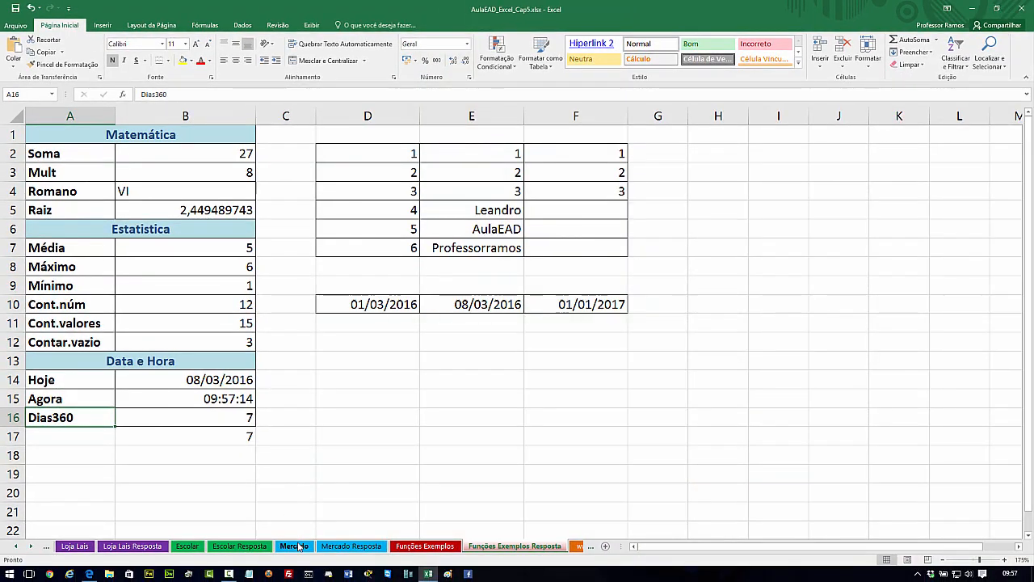
# Step: Look through the Mercado, Escolar and Funções Exemplos exercise sheets, ending on Funções Exemplos Resposta
pyautogui.click(294, 546)
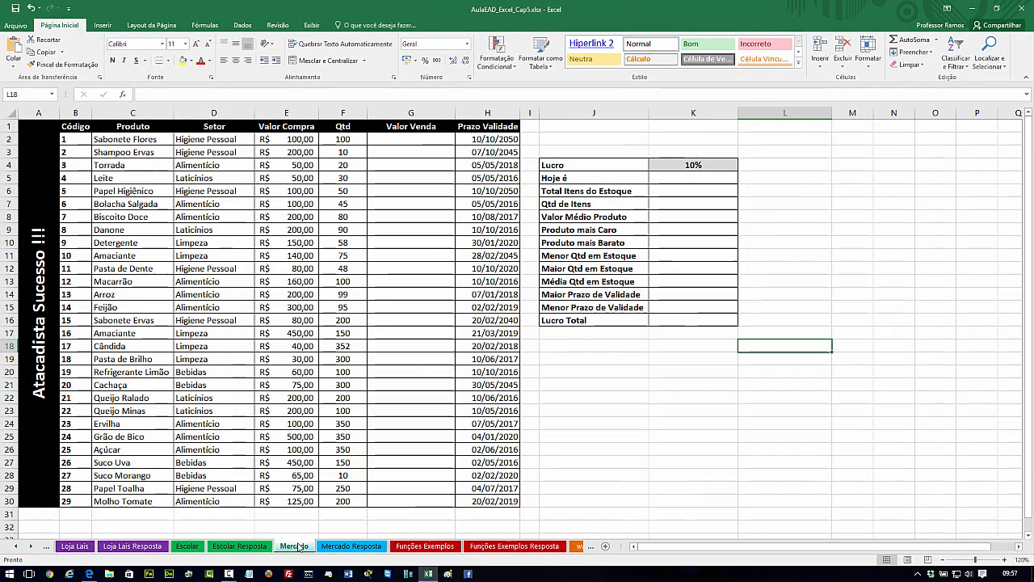
pyautogui.click(190, 547)
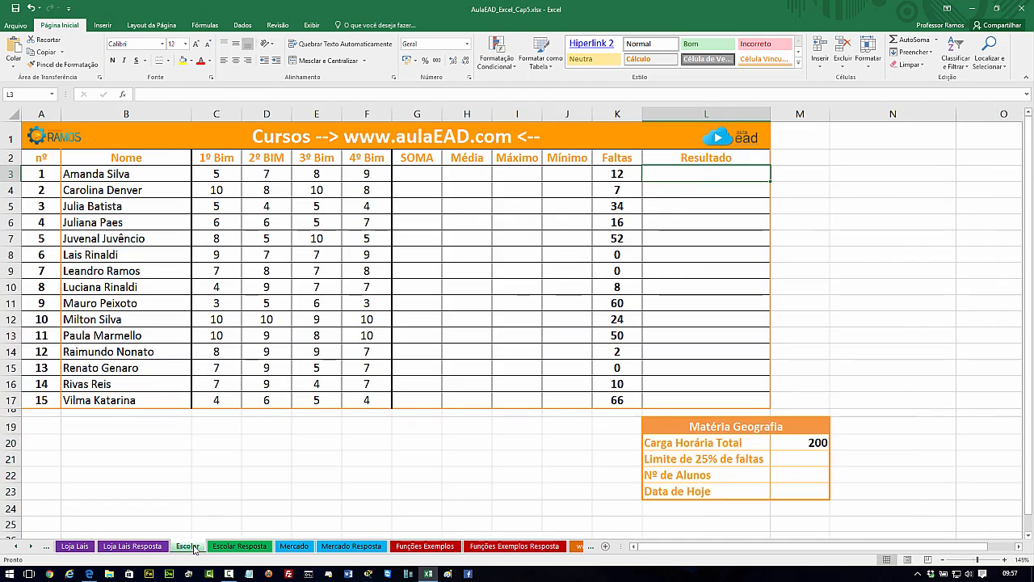
pyautogui.click(424, 546)
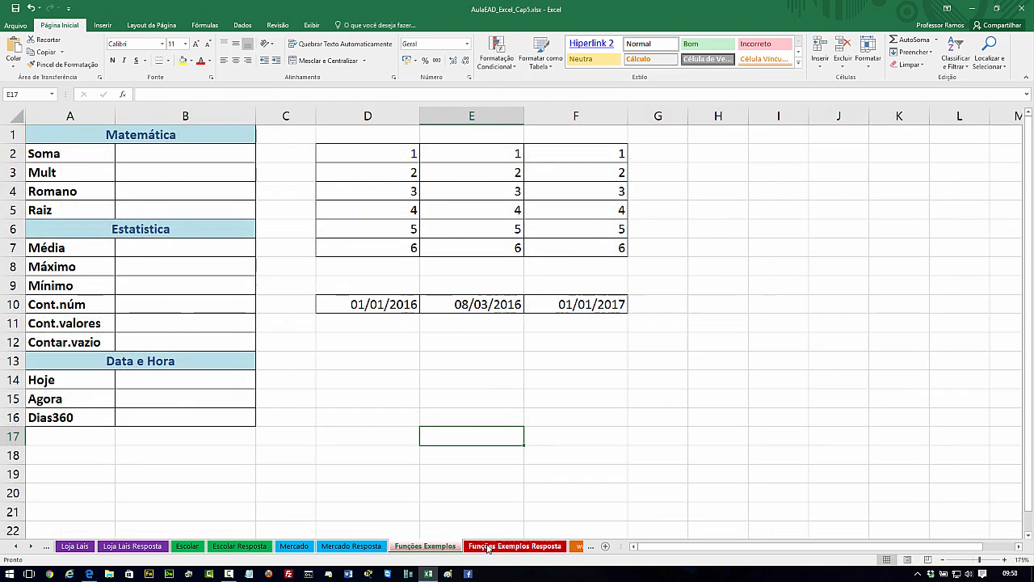
pyautogui.click(489, 547)
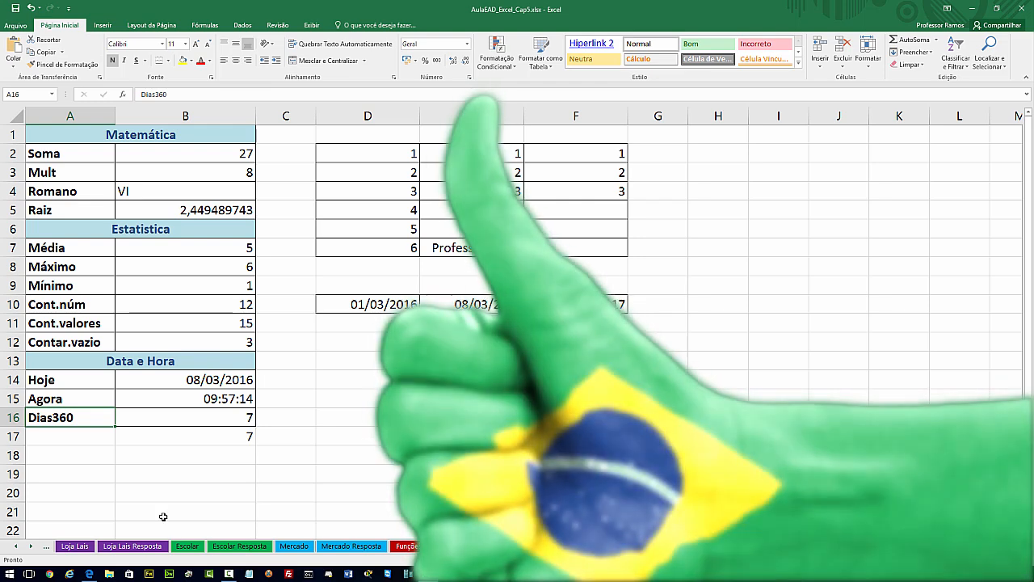
# Step: Switch to the Edge browser and view the instructor's home page and the AulaEAD Excel 2016 course page
pyautogui.click(89, 574)
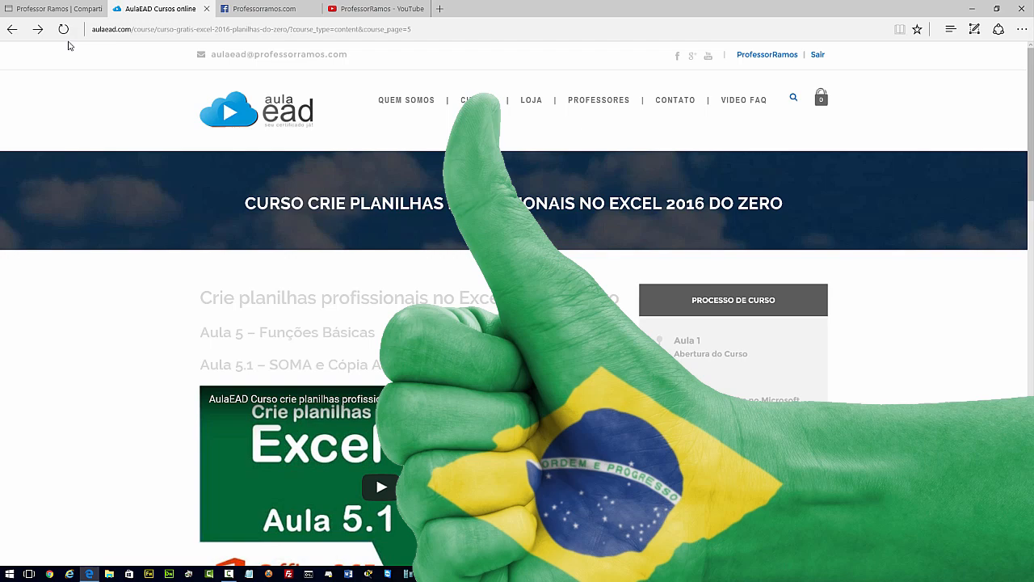
pyautogui.click(34, 9)
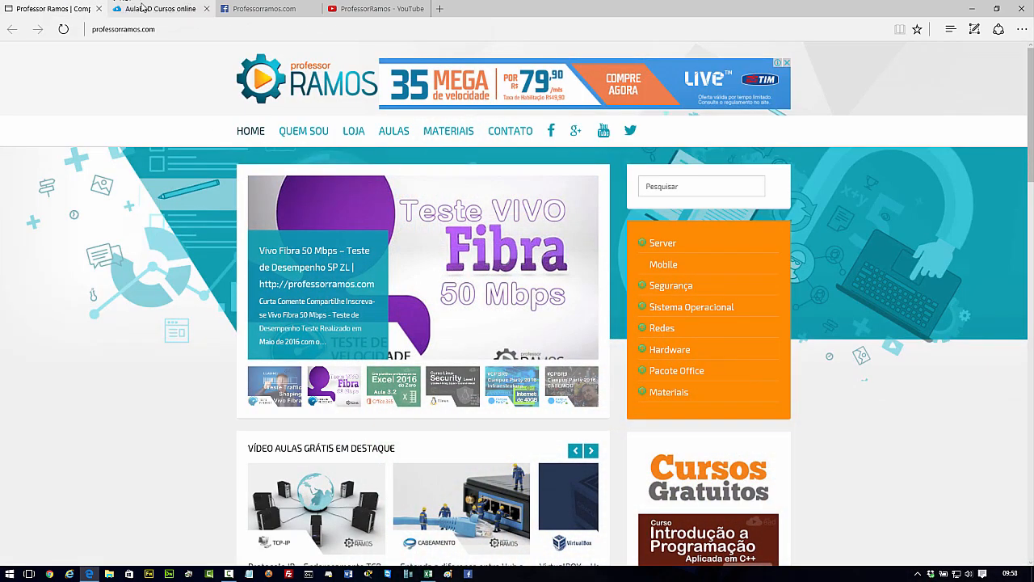
pyautogui.click(142, 7)
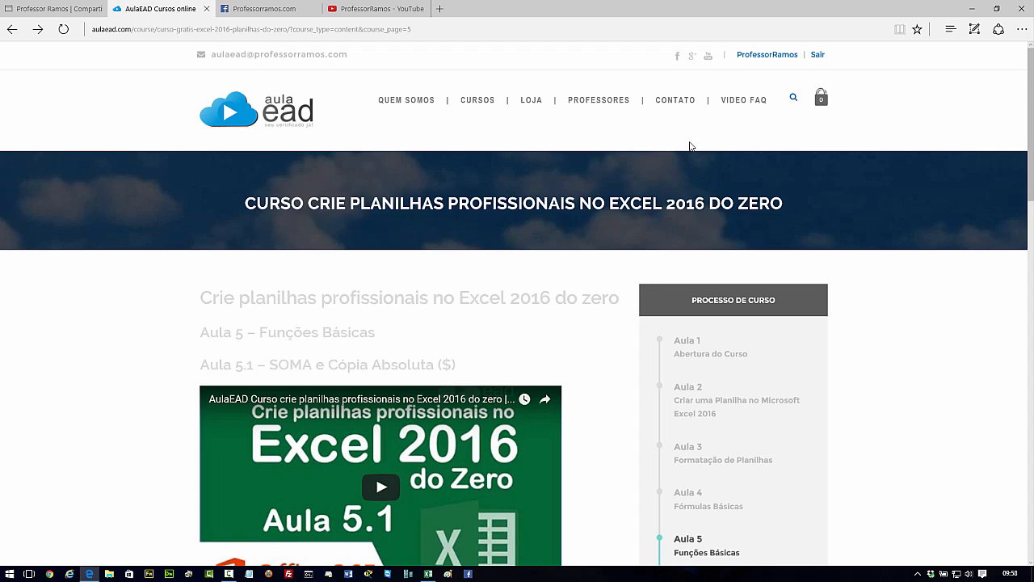
# Step: View the Aula EAD Facebook page, browsing its recent posts and returning to the page header
pyautogui.click(289, 8)
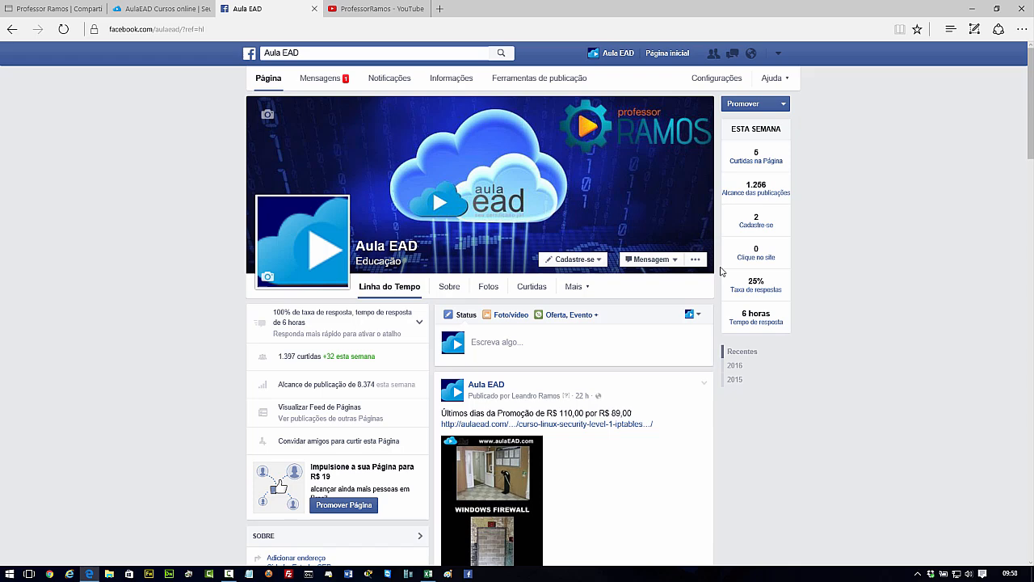
pyautogui.scroll(-1, 719, 274)
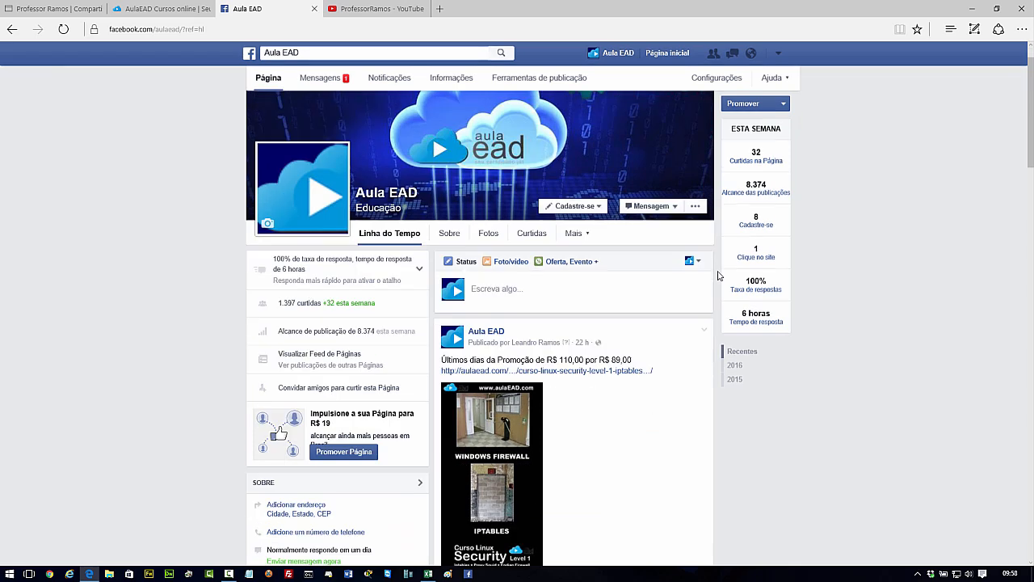
pyautogui.scroll(-1, 718, 275)
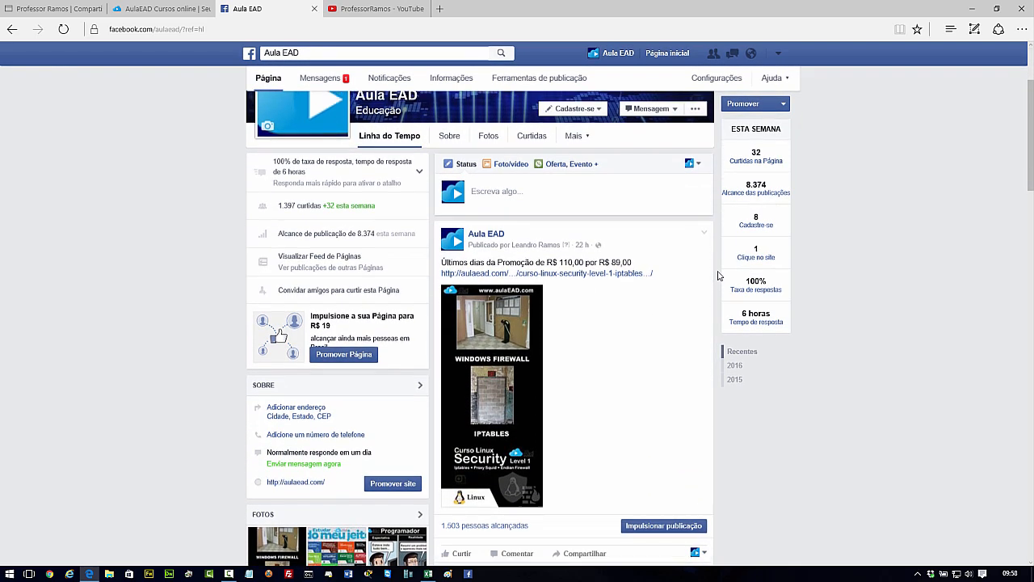
pyautogui.scroll(2, 718, 276)
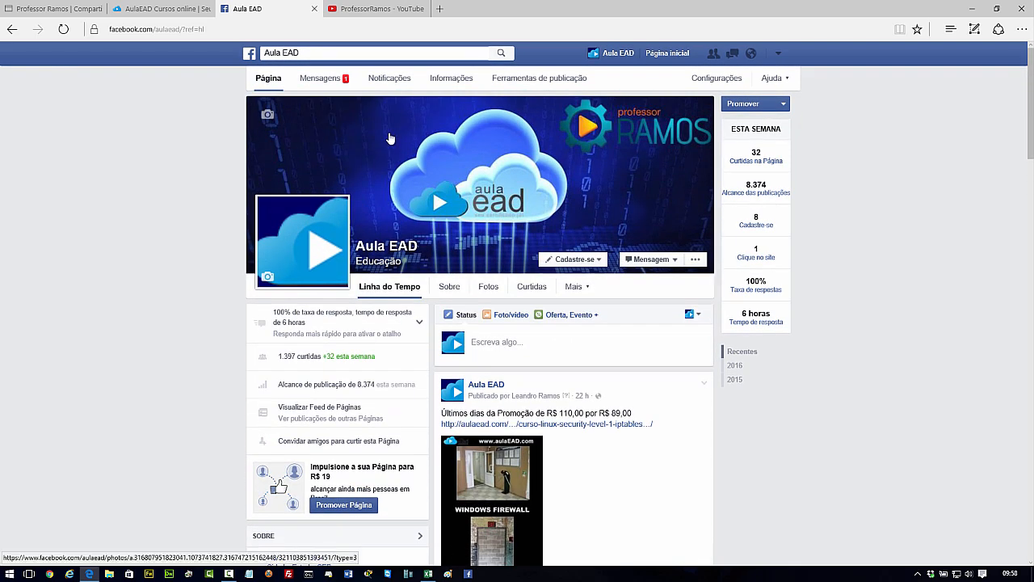